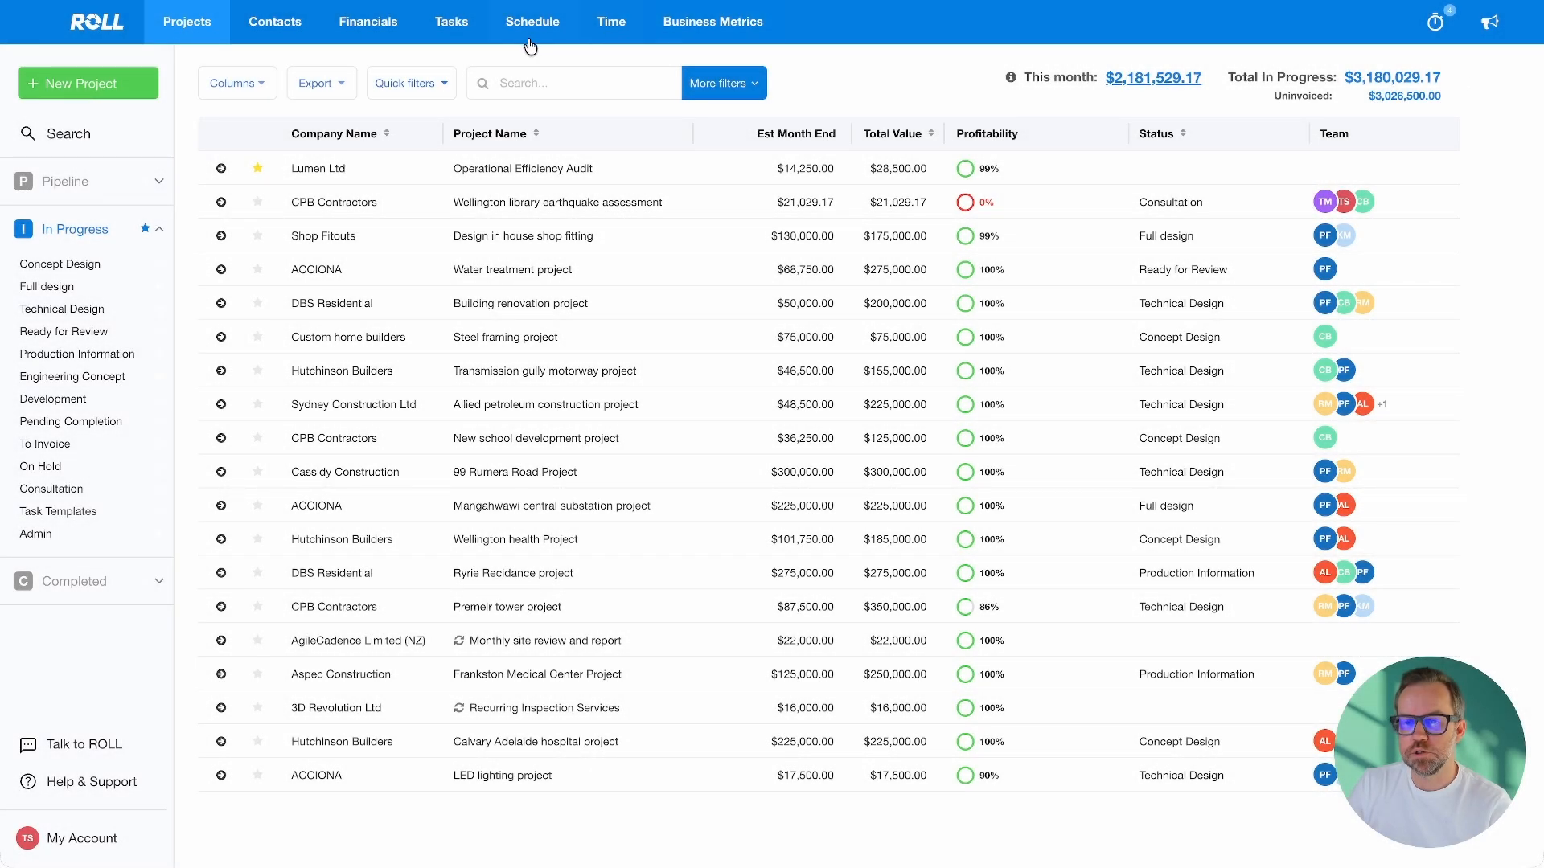
Show the Draft purchase orders list under Financials (PO-0004 to PO-0009, $6,240.00)
left_click(370, 31)
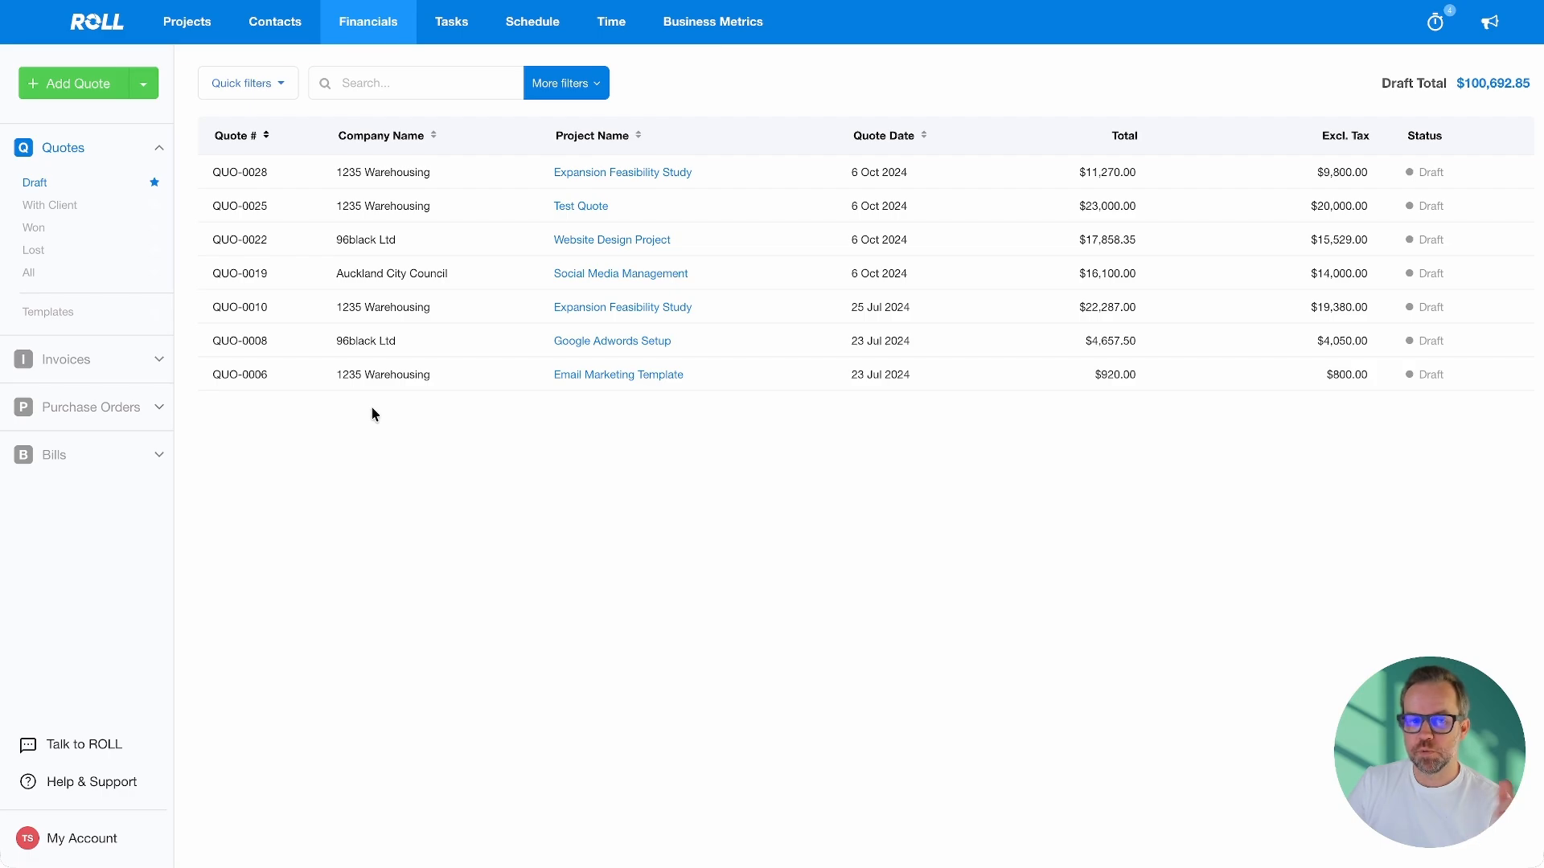
left_click(105, 406)
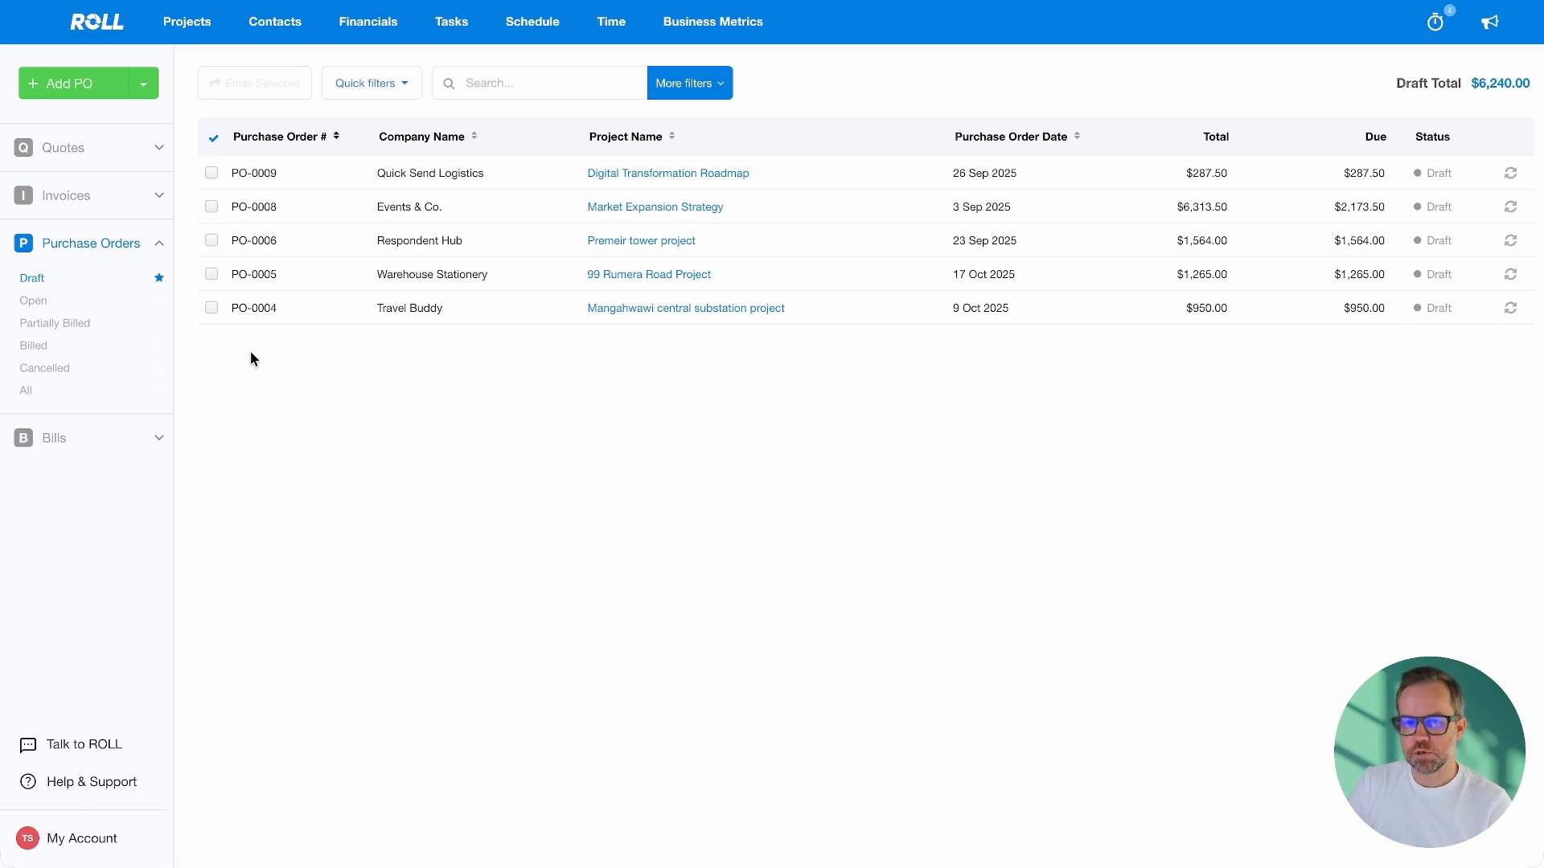
Add a new PO with supplier Air New Zealand and project Operational Efficiency Audit
left_click(79, 89)
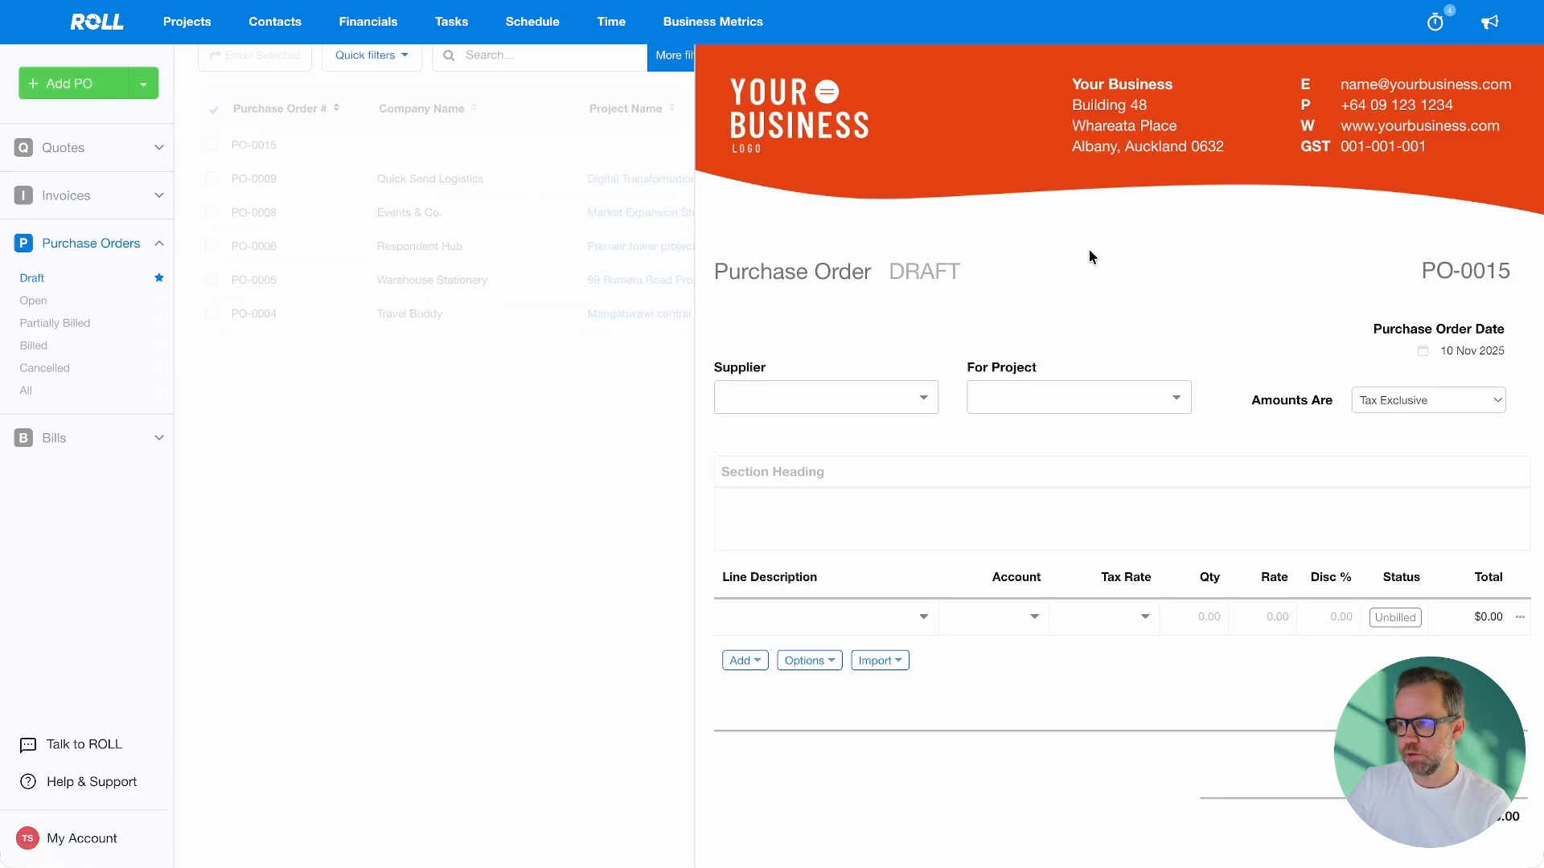
scroll(1089, 252, "down", 3)
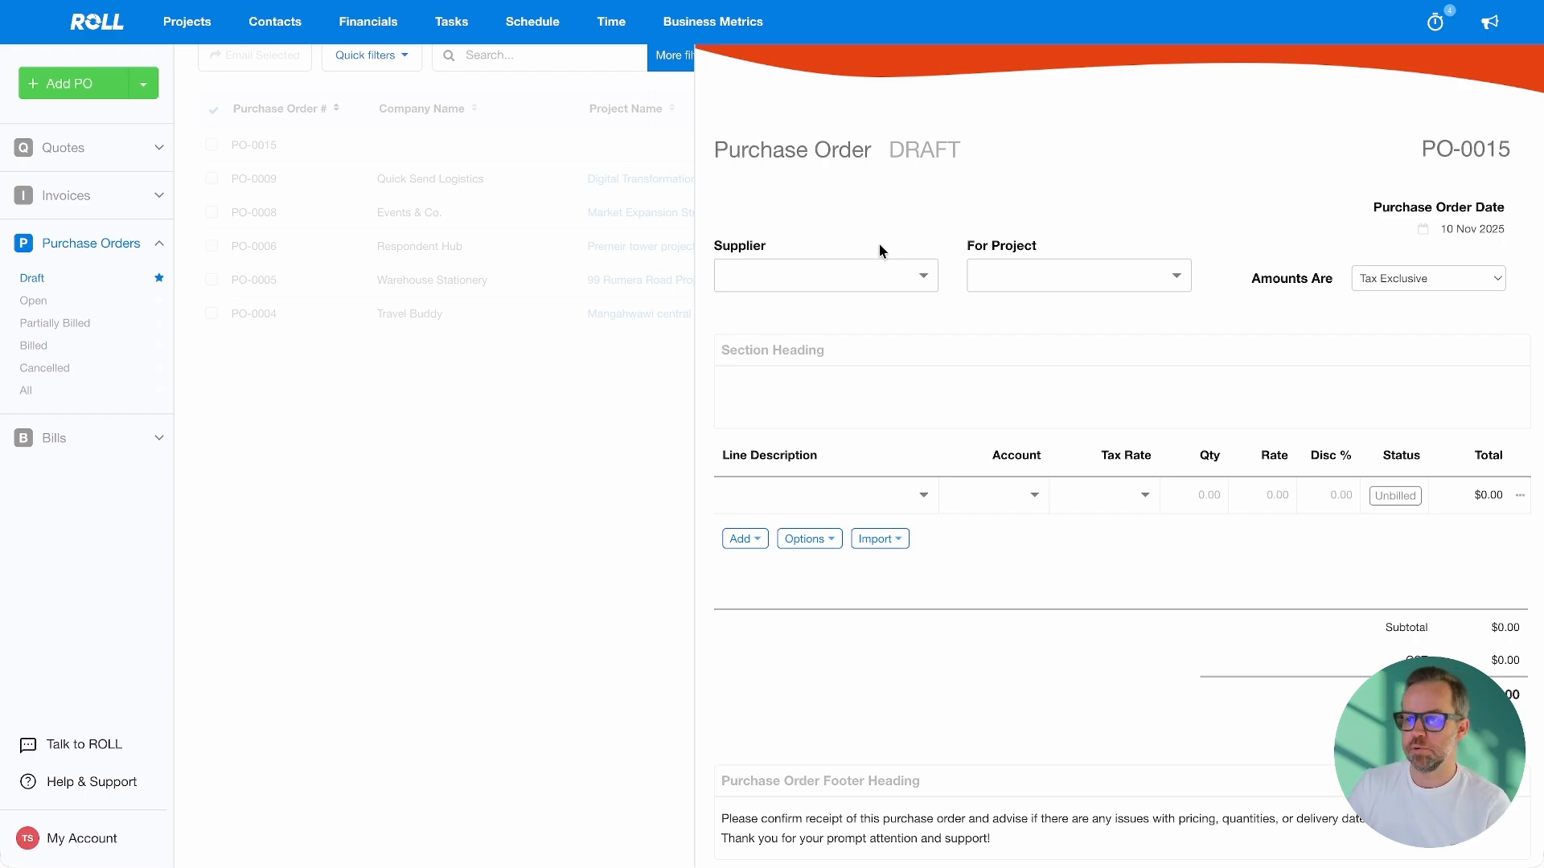
left_click(895, 270)
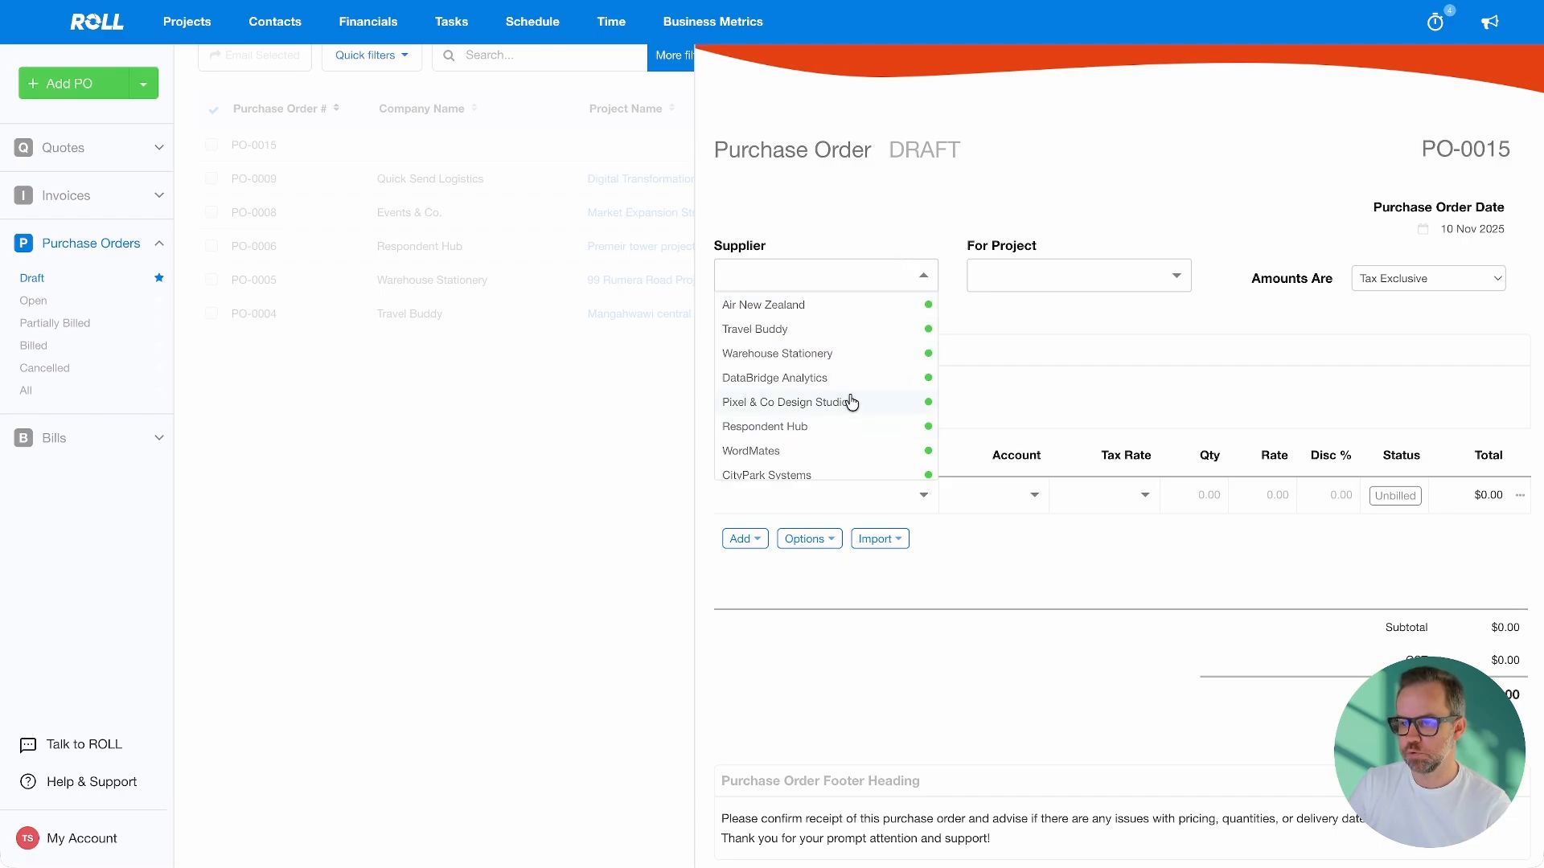
left_click(813, 307)
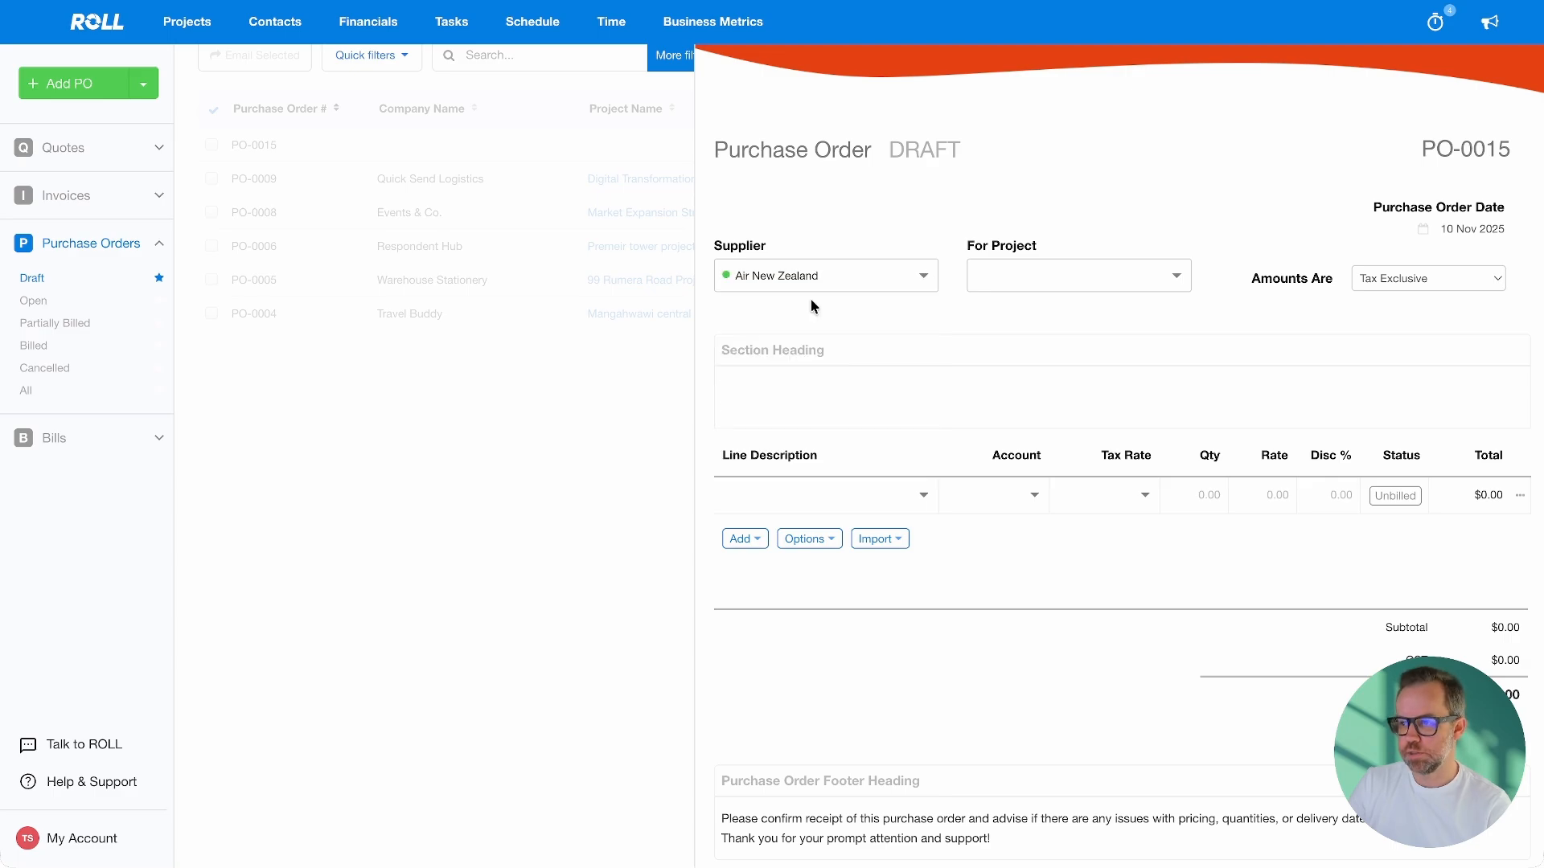
left_click(1078, 276)
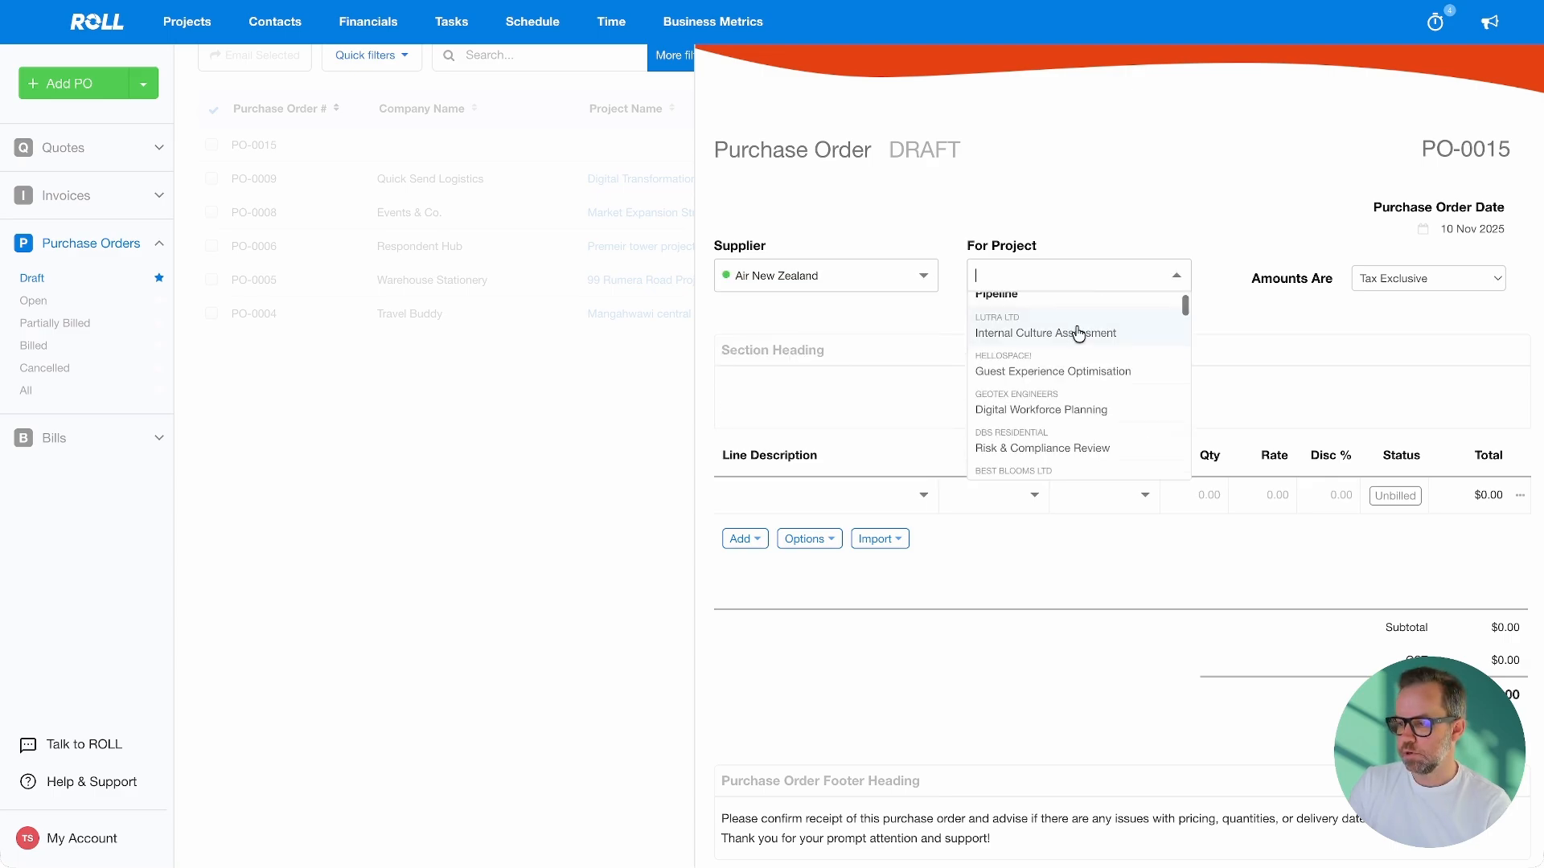
scroll(1079, 333, "down", 6)
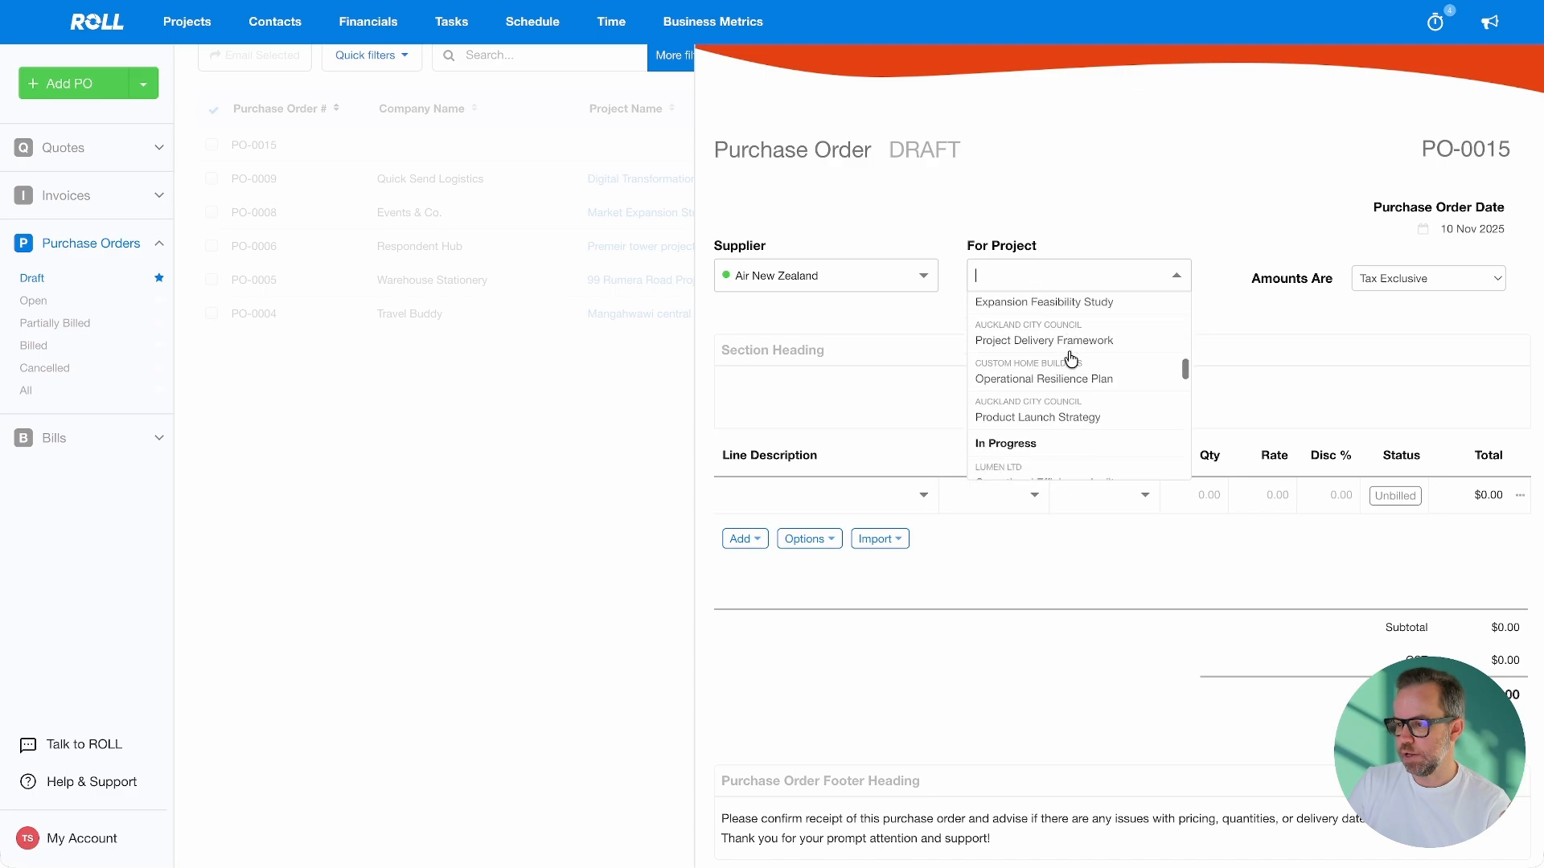
scroll(1071, 359, "down", 2)
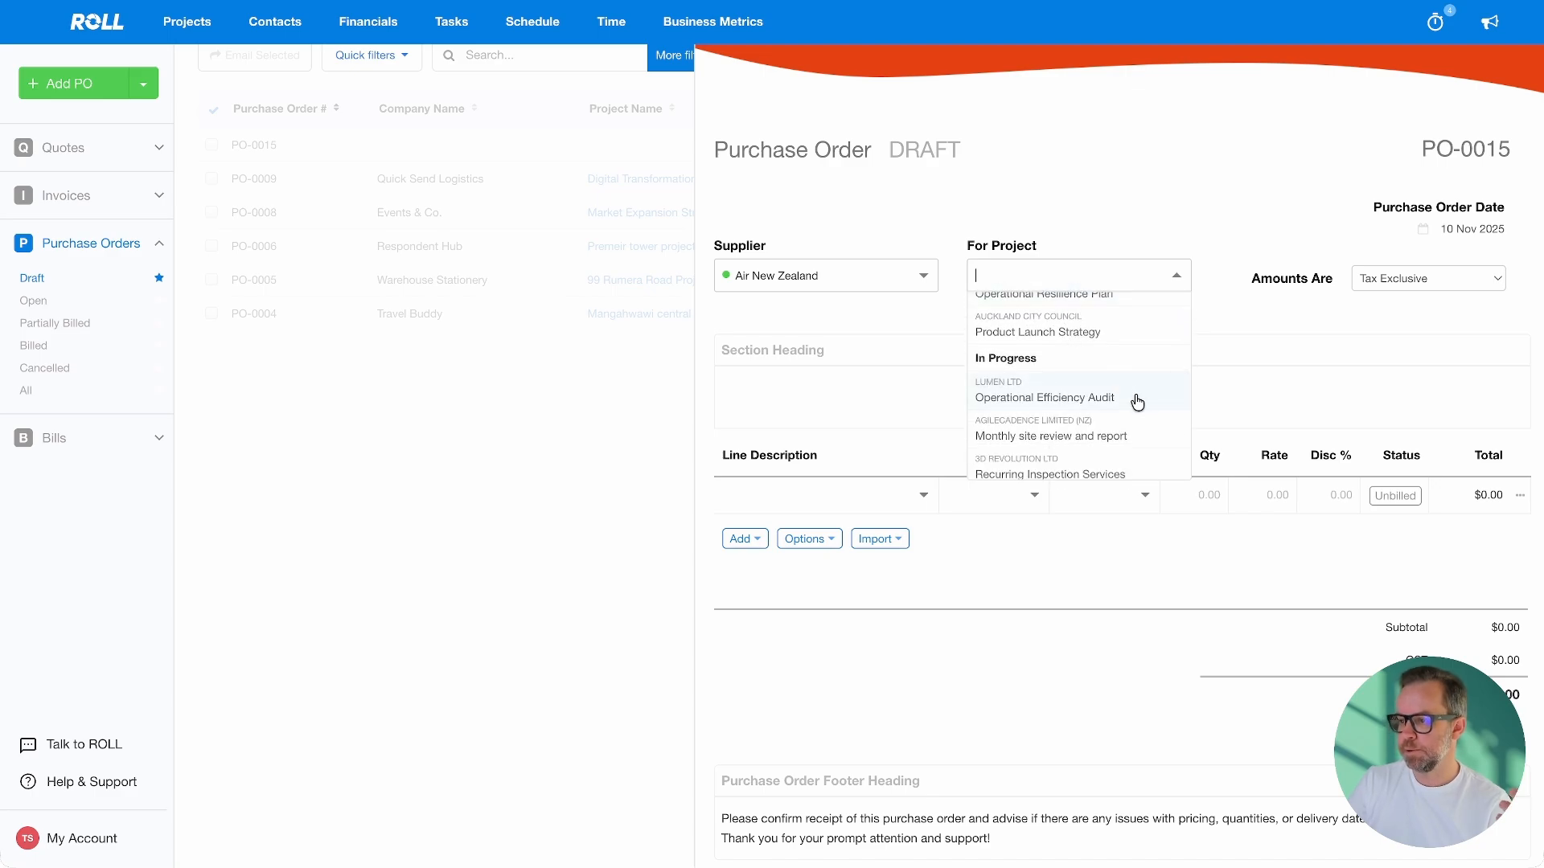
left_click(1074, 392)
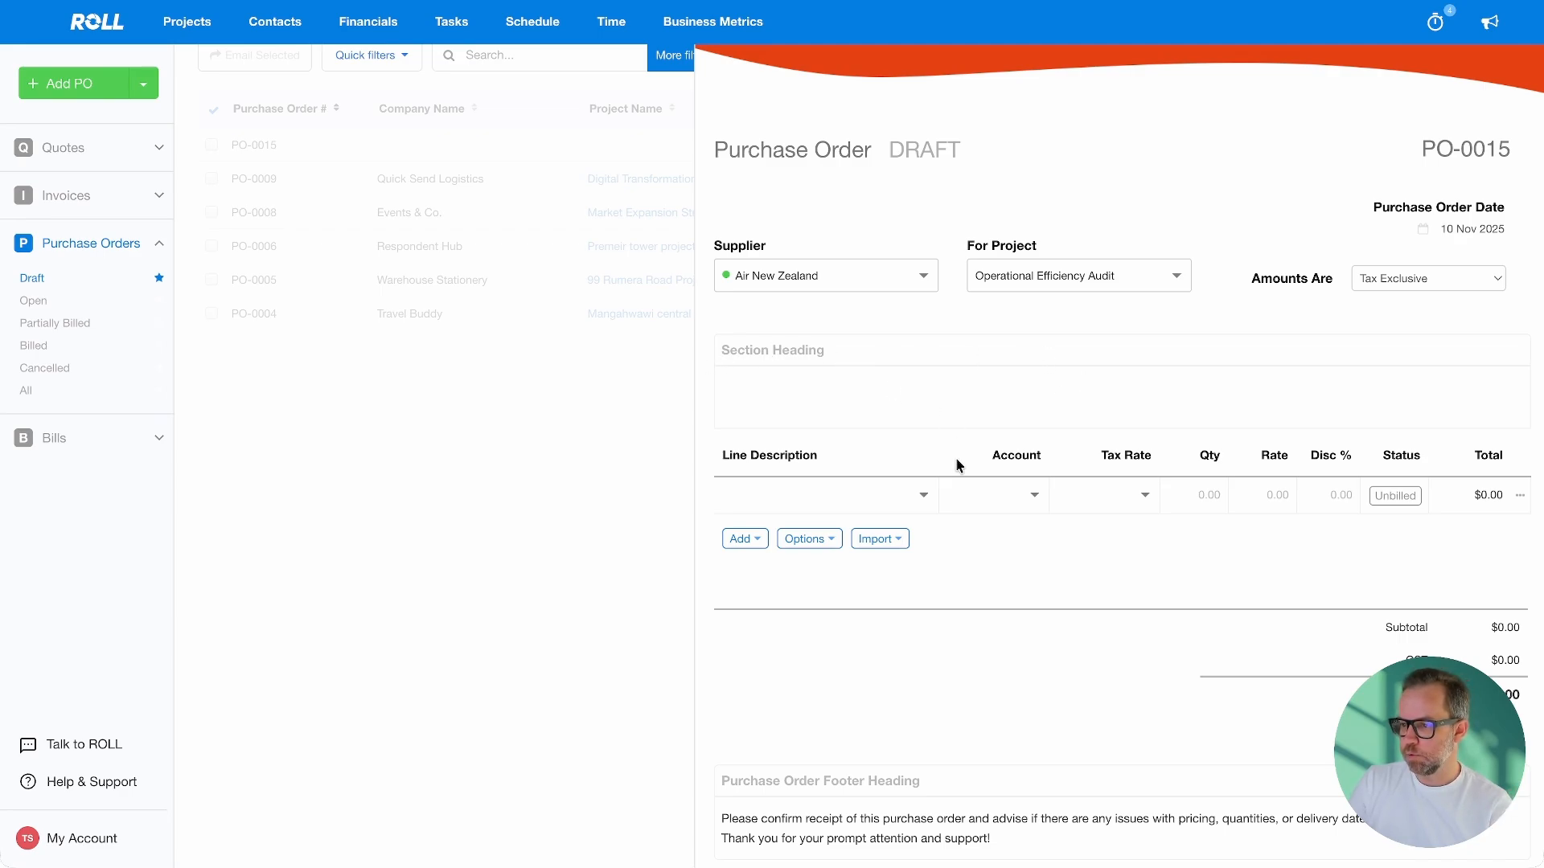
left_click(769, 491)
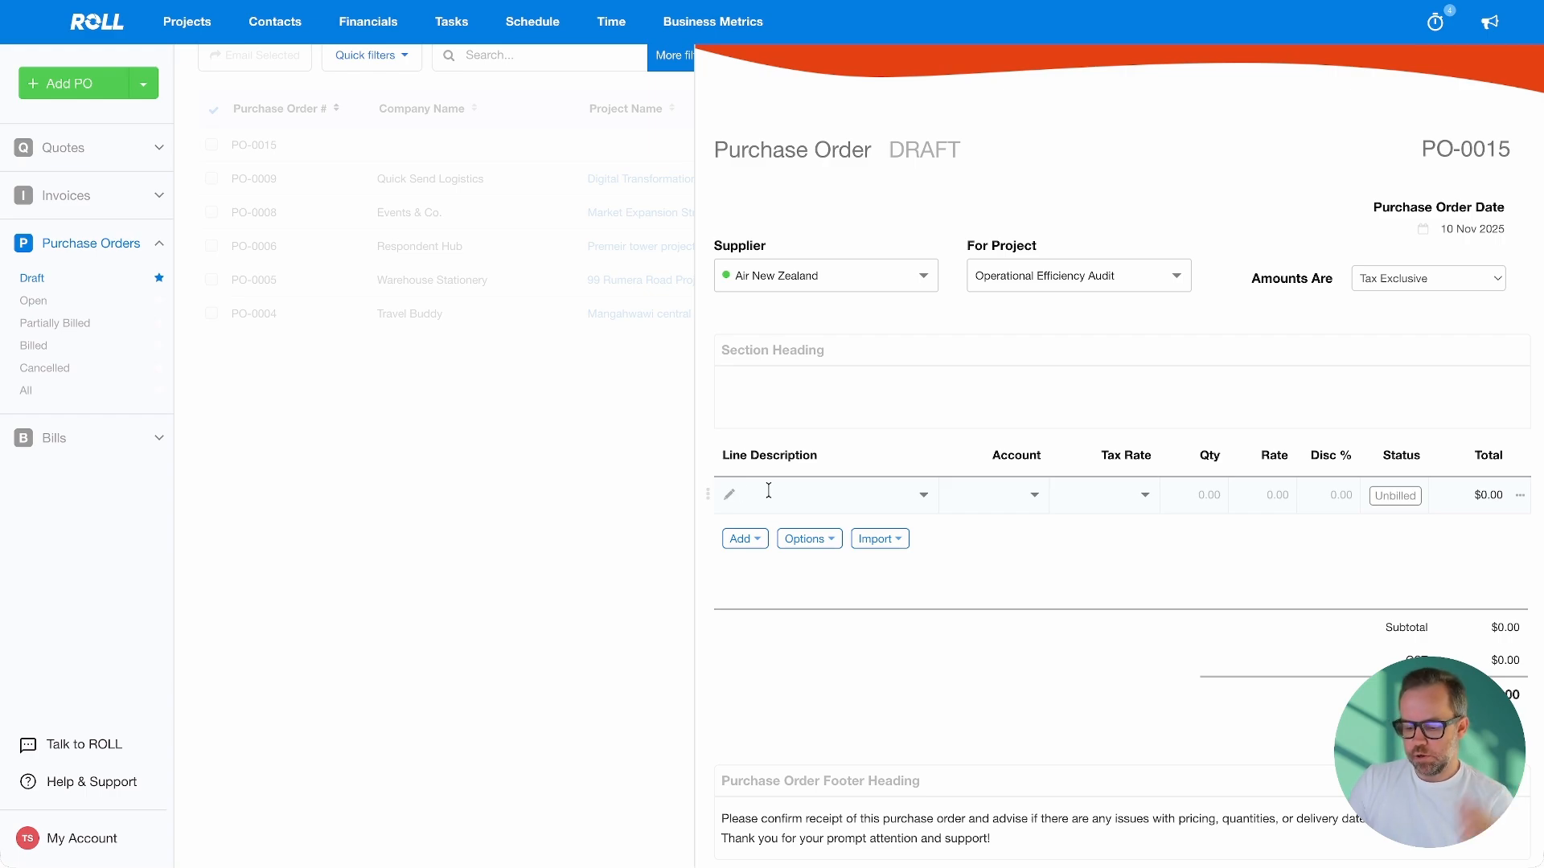
Add line 'In flight entertainment' with account 429 General Expenses, quantity 200, rate 50
type("In fligh")
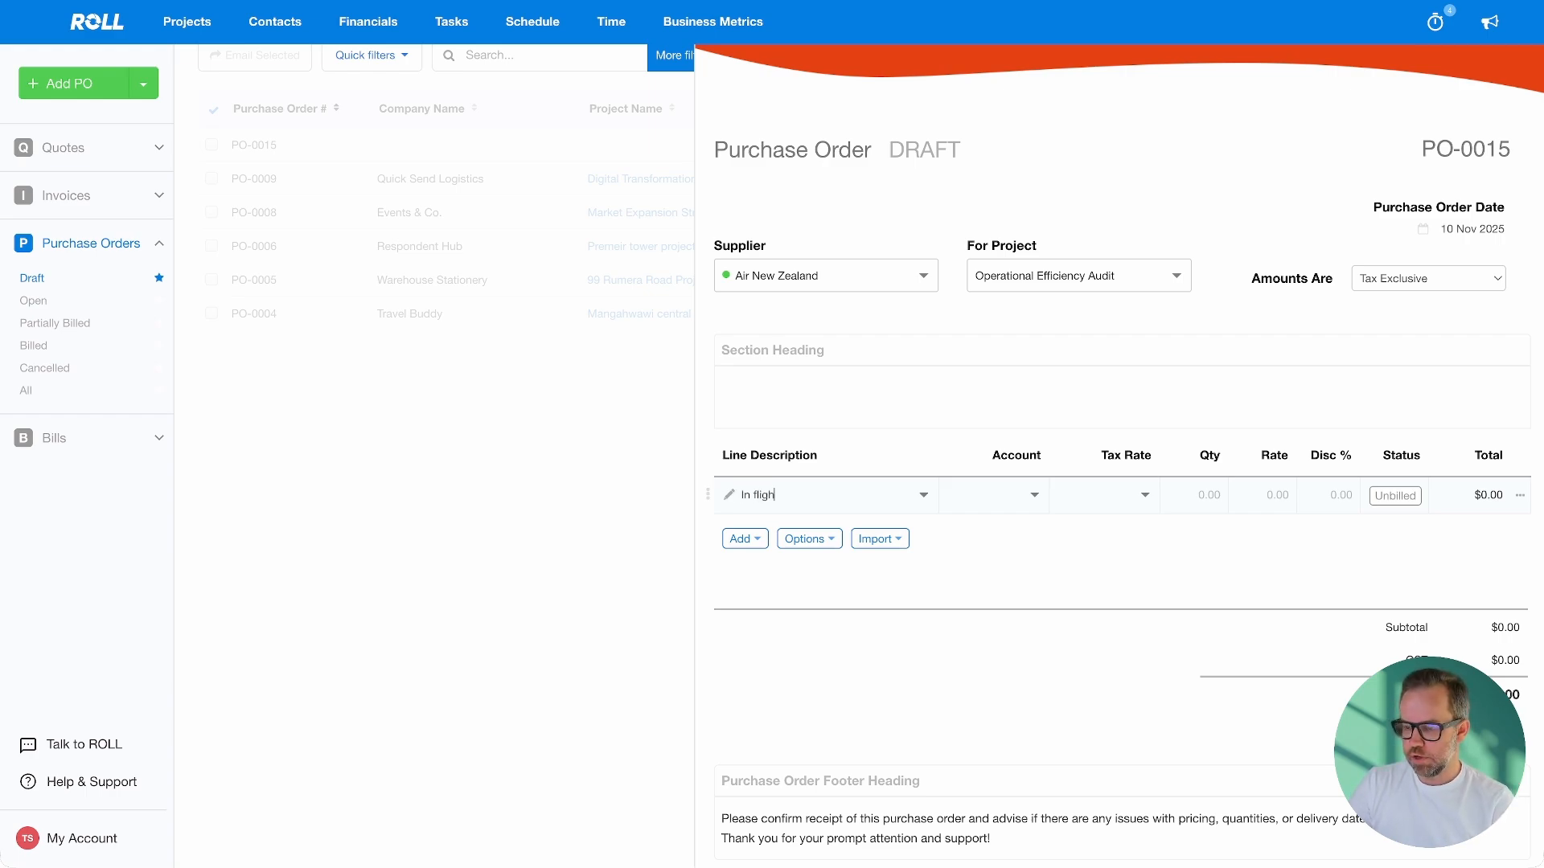
type("t entertainment")
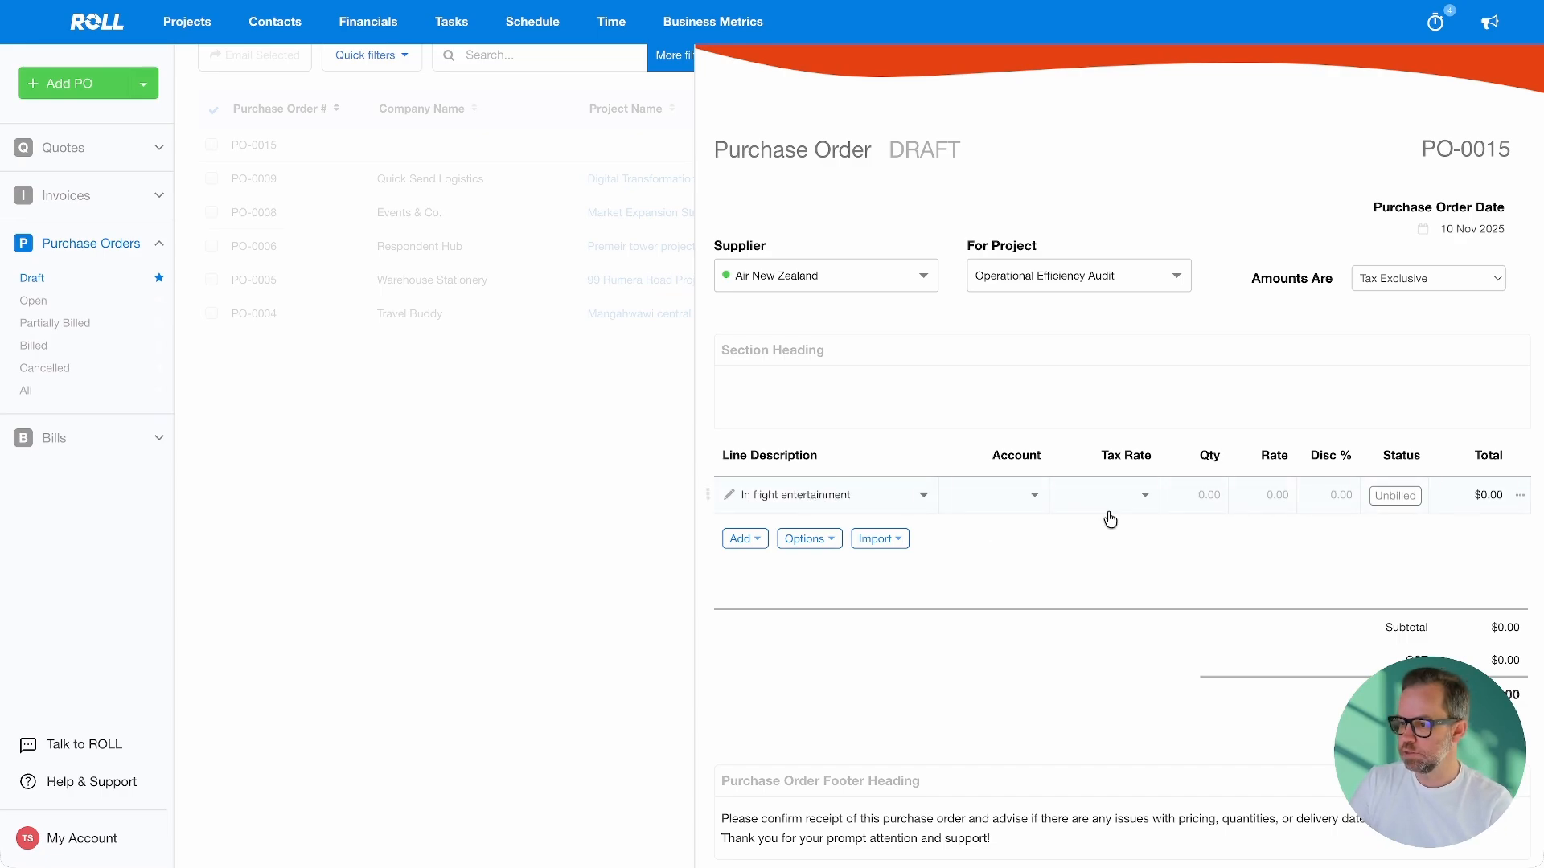
left_click(999, 493)
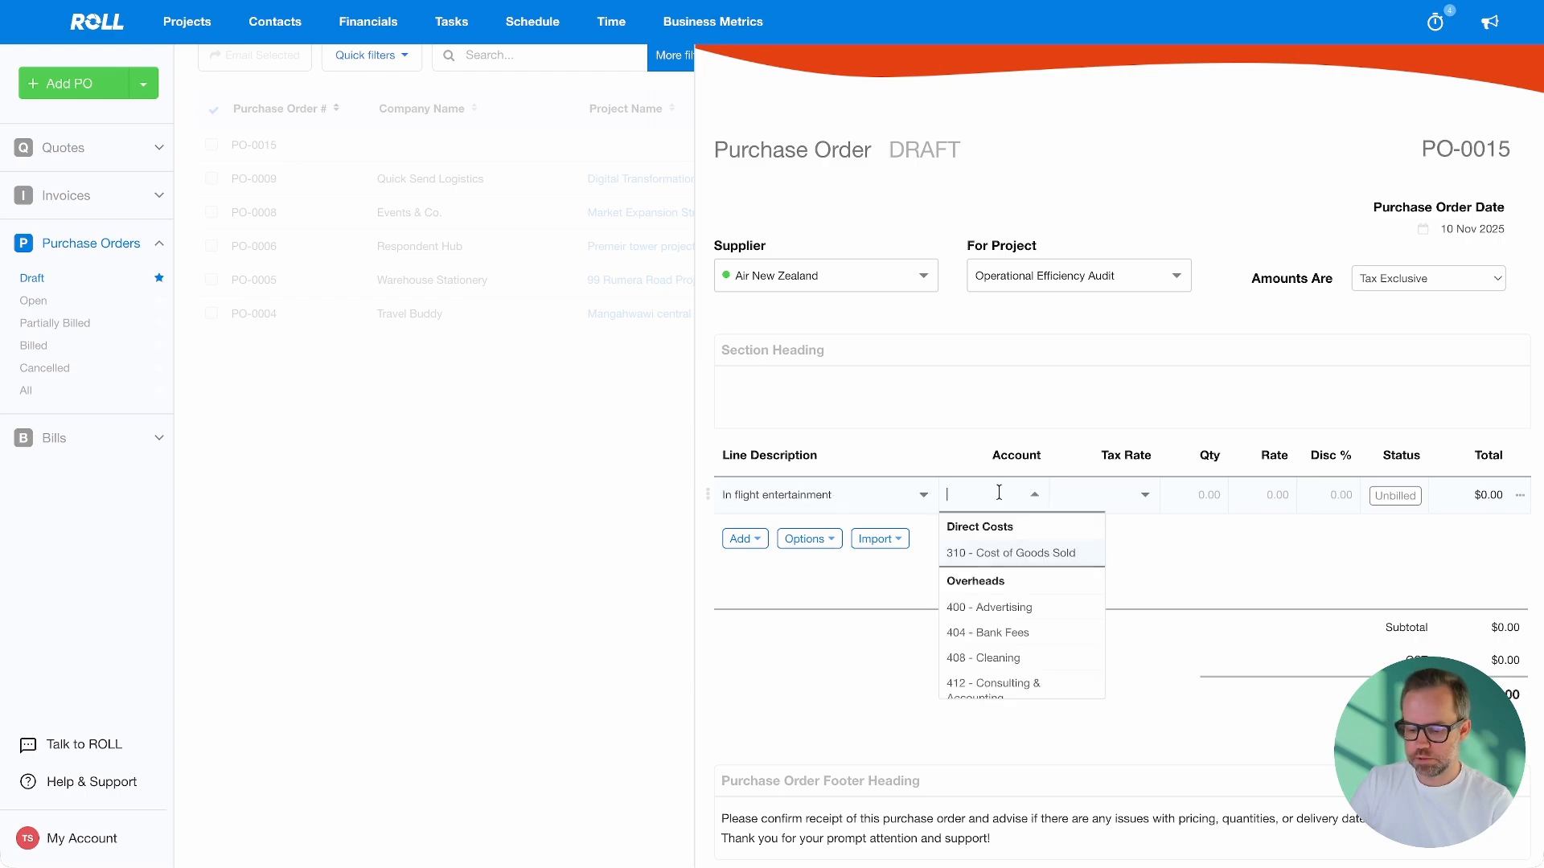
type("429")
left_click(1035, 553)
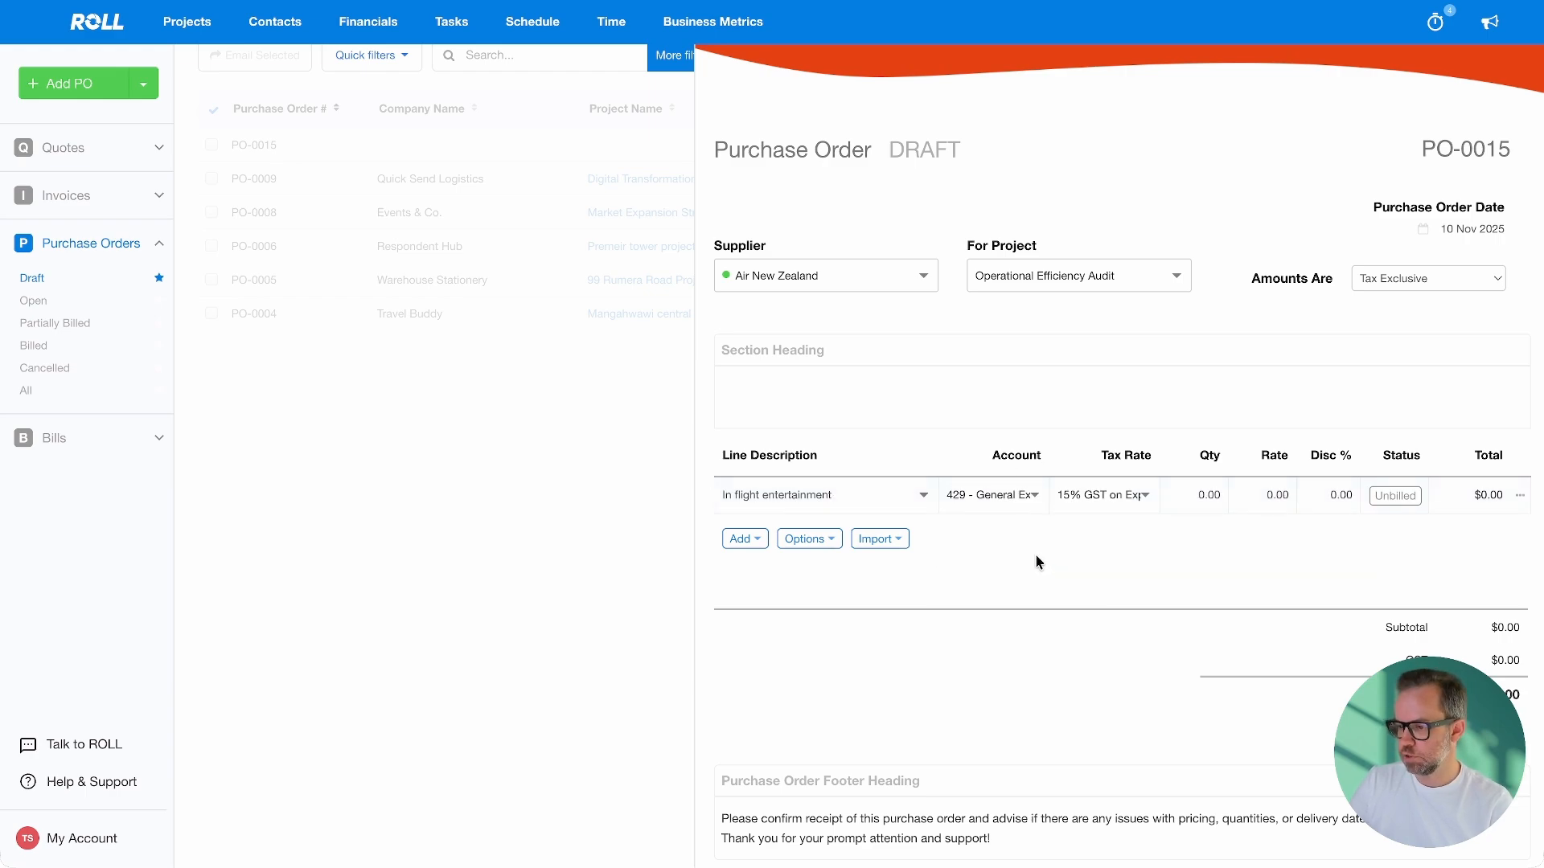
left_click(1213, 503)
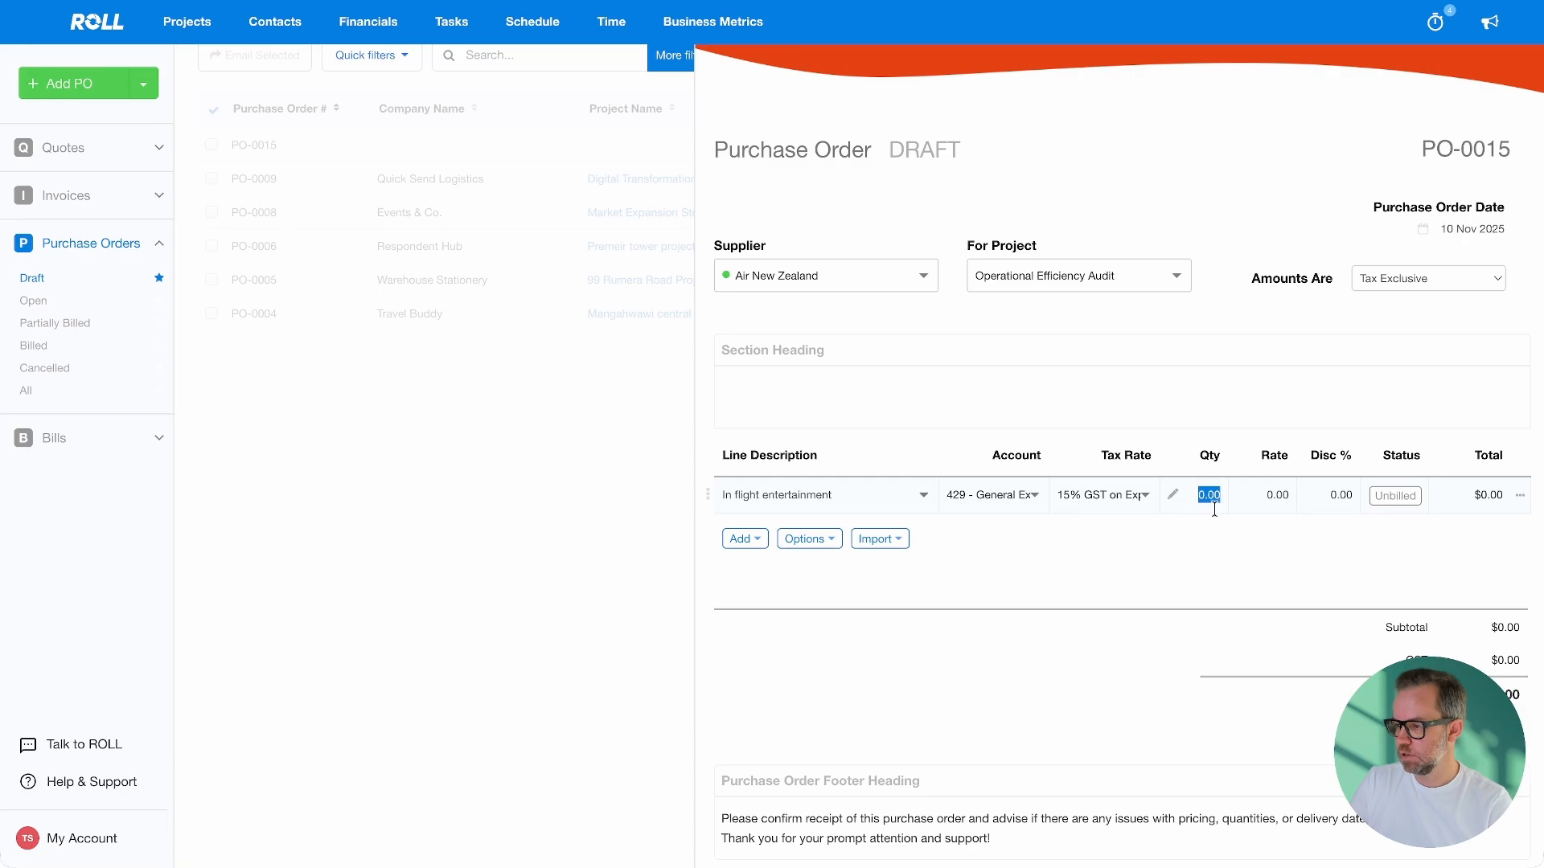
type("2")
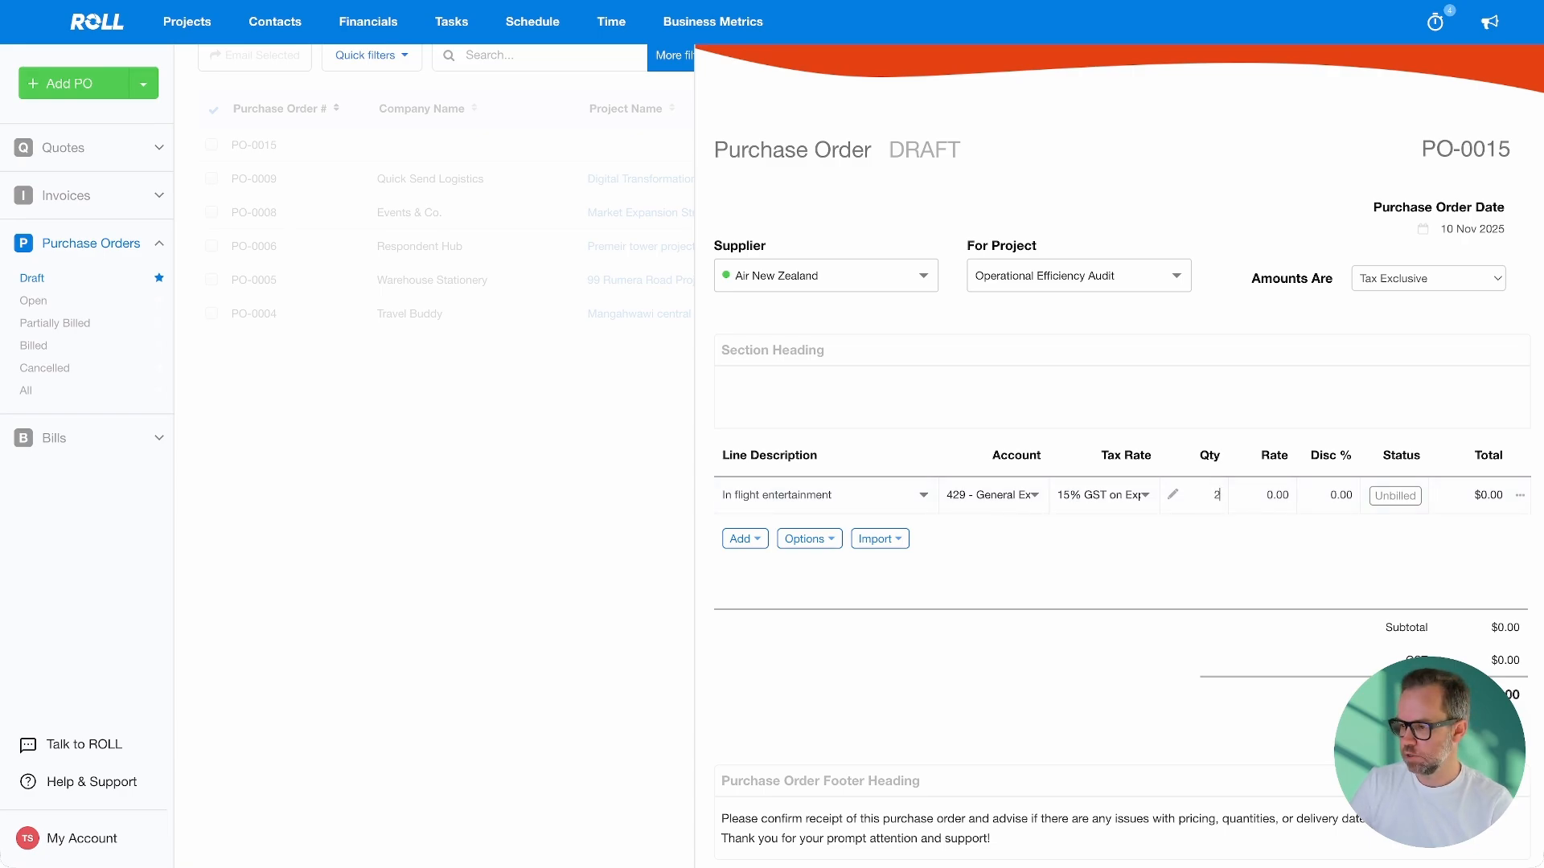
type("00")
left_click(1250, 495)
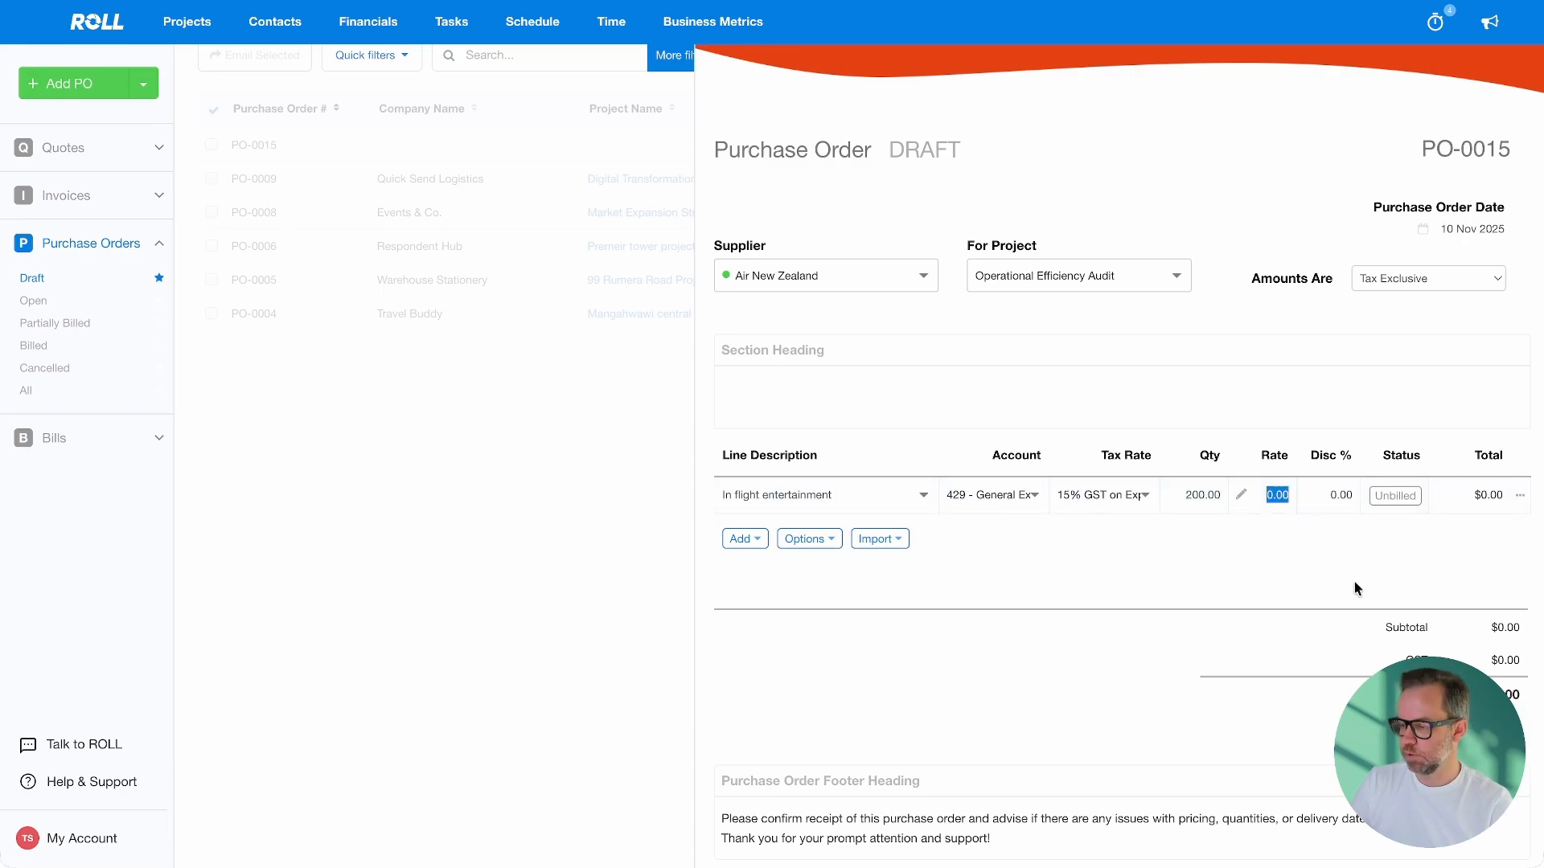
type("50")
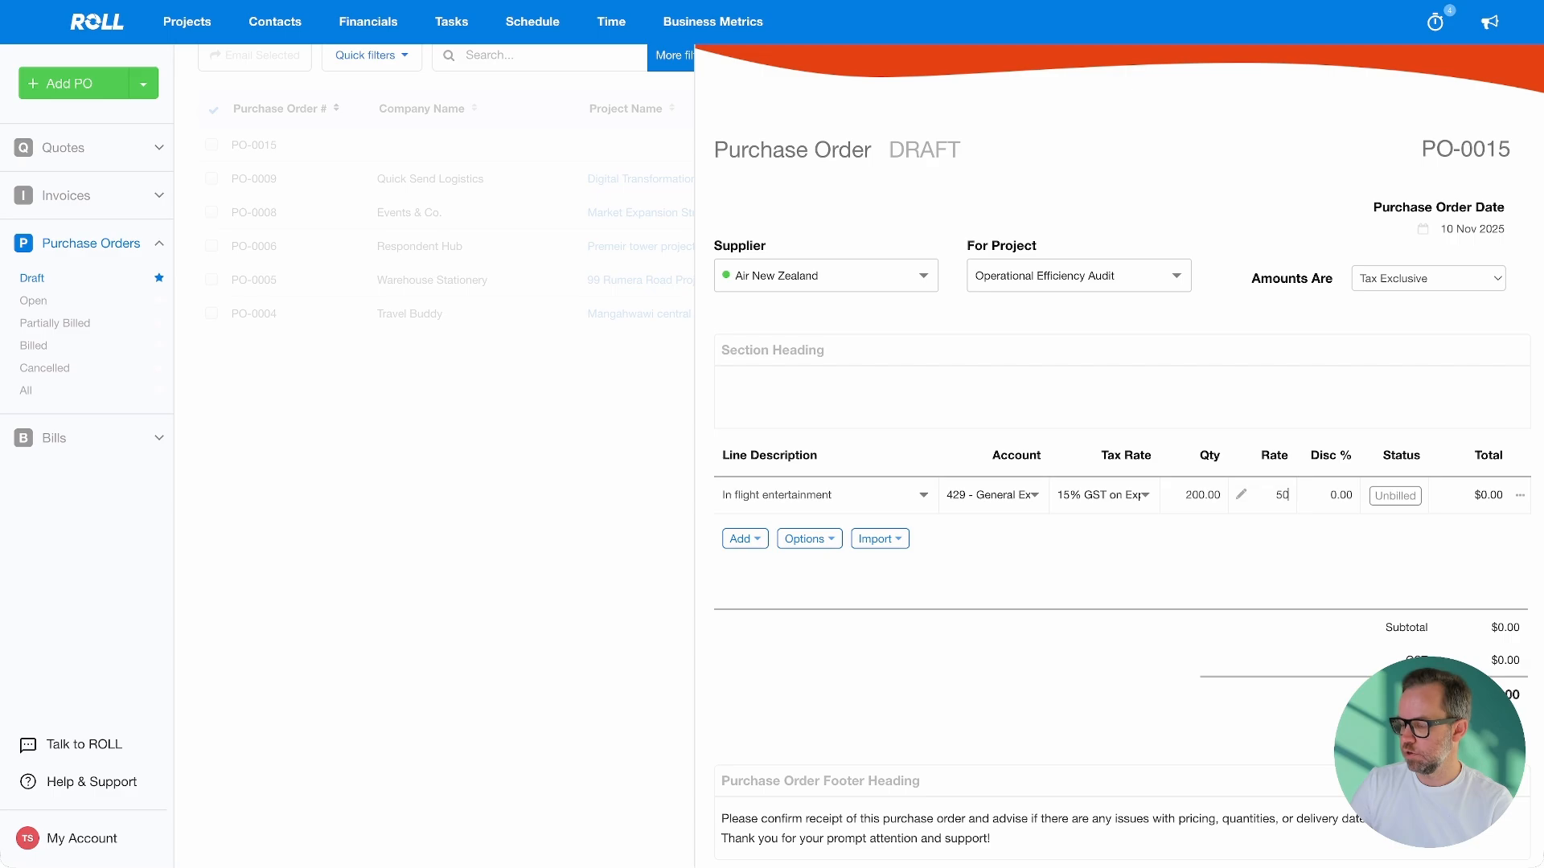
key("Tab")
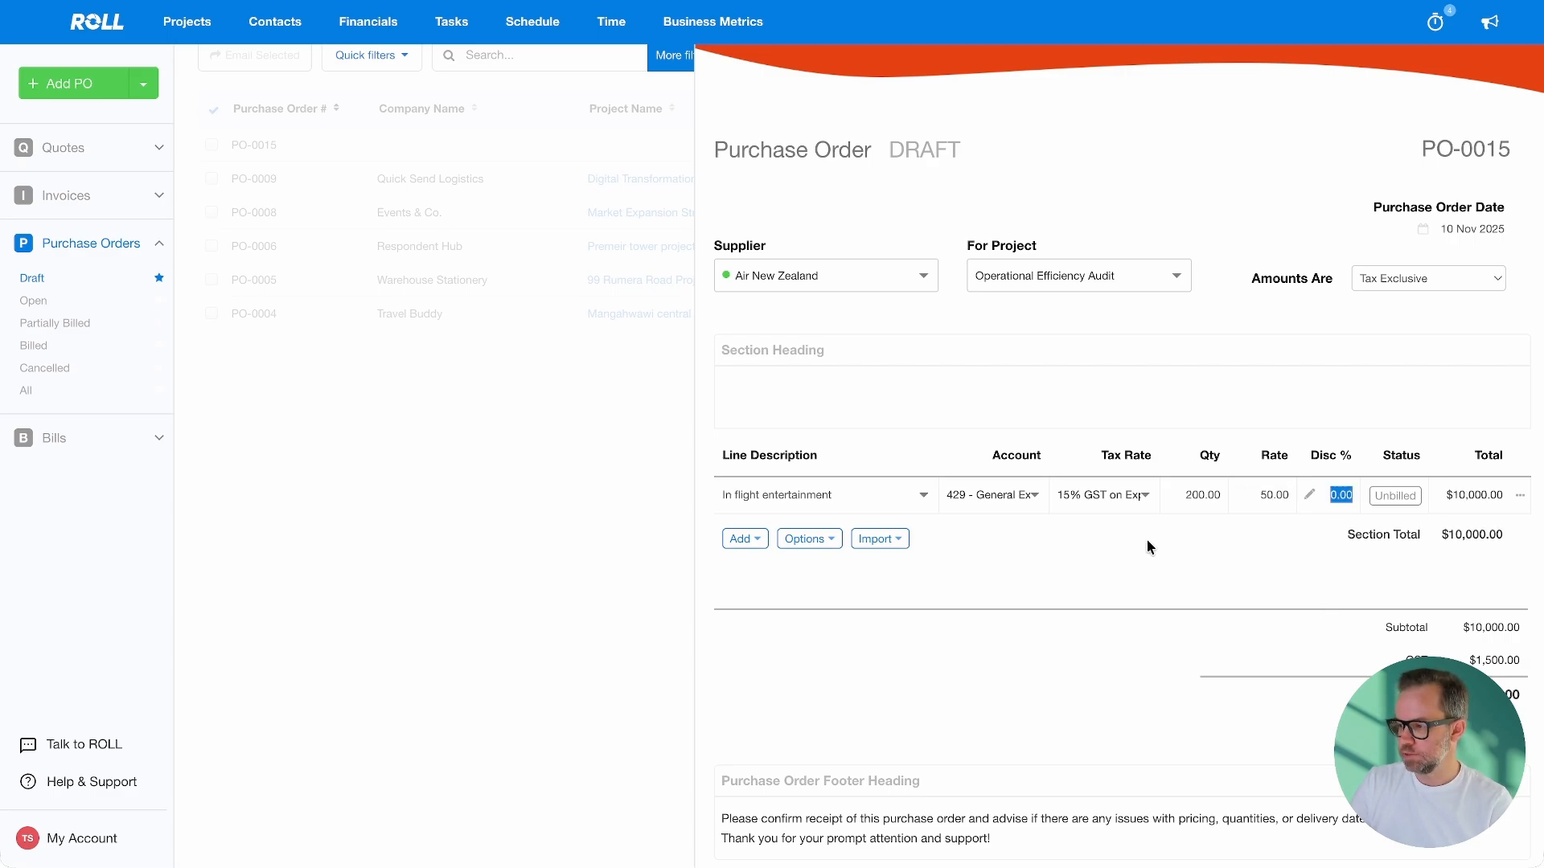
left_click(743, 539)
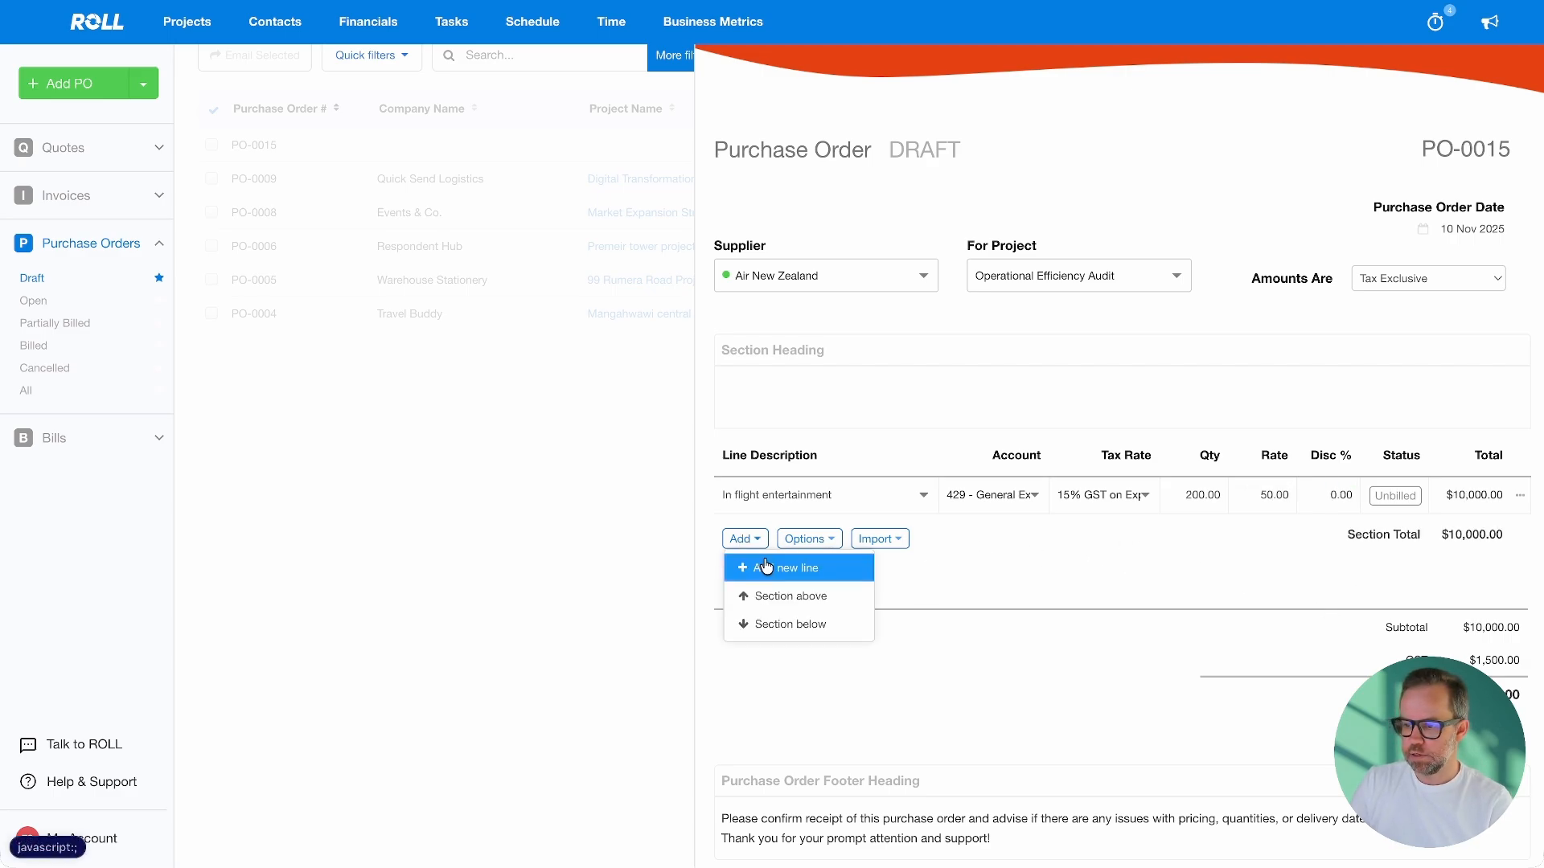
Add a second line 'Audit fee's' with account 429, quantity 1, rate 5,000
left_click(766, 566)
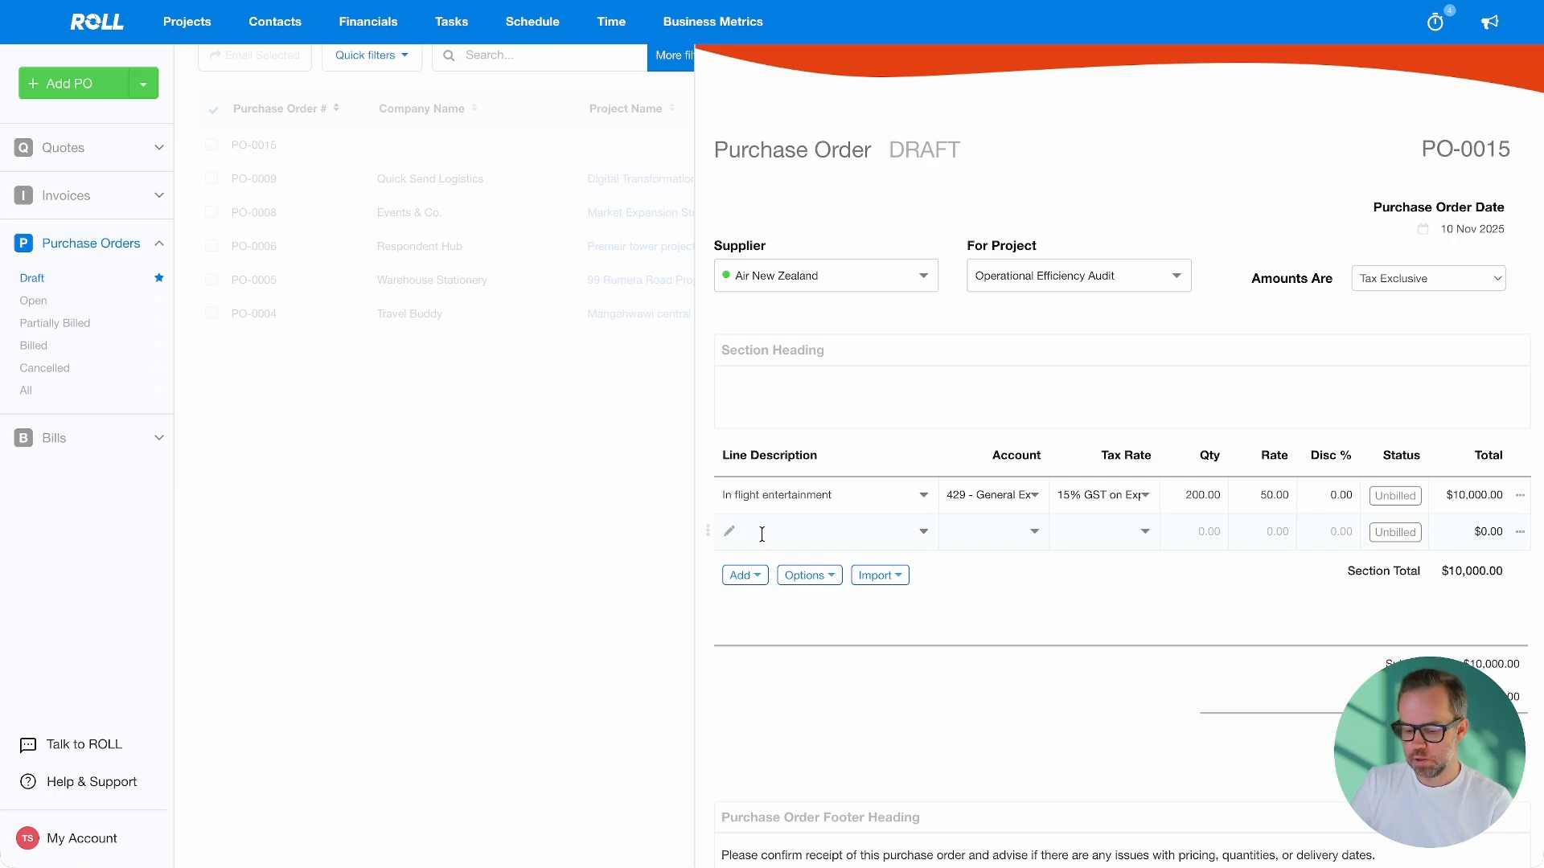
type("Audit fee's")
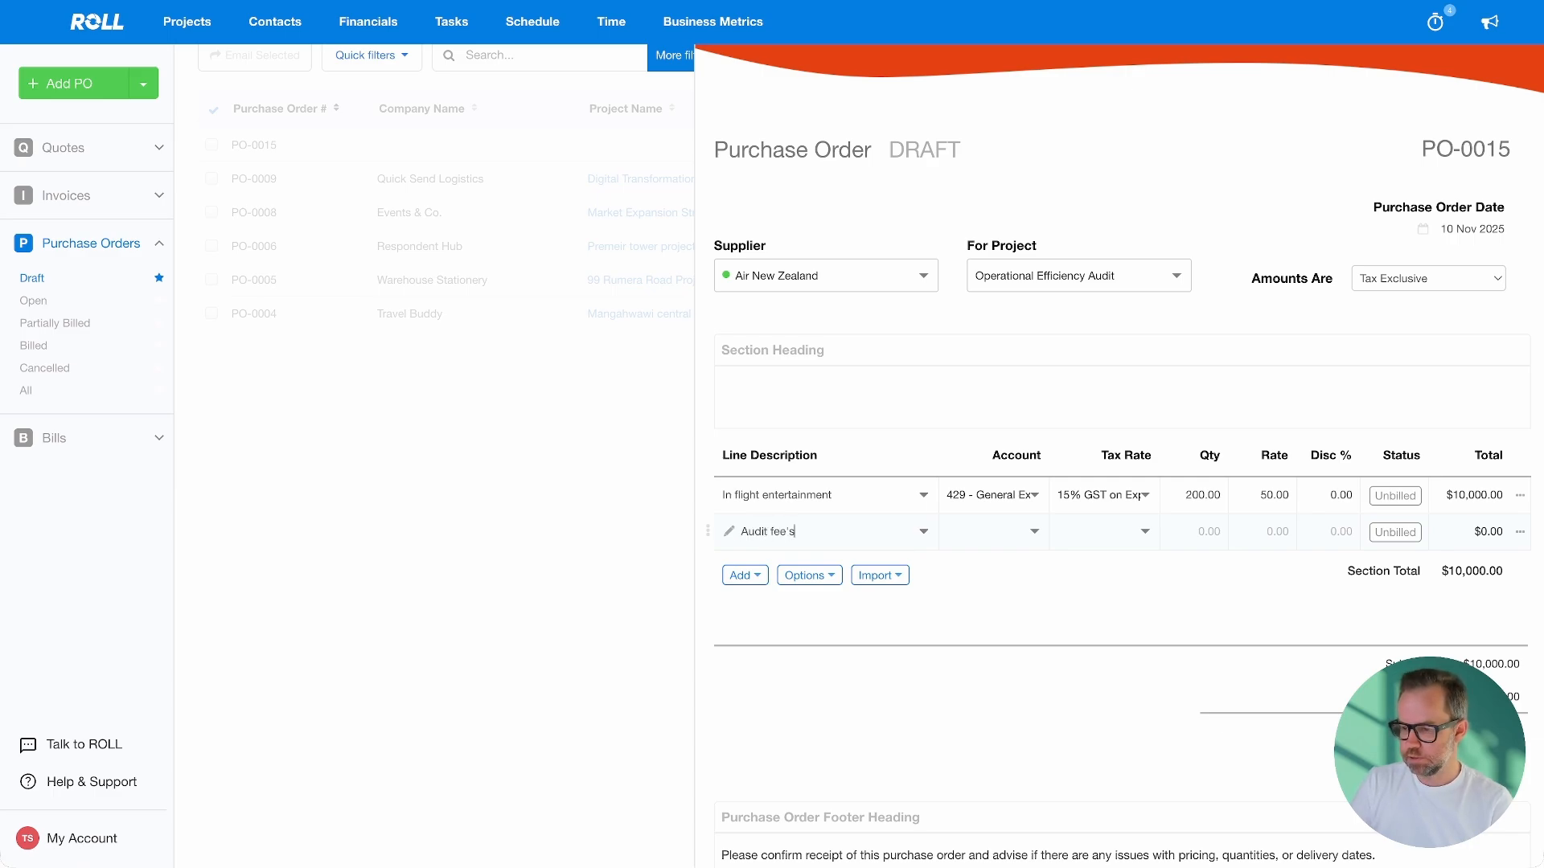
left_click(991, 532)
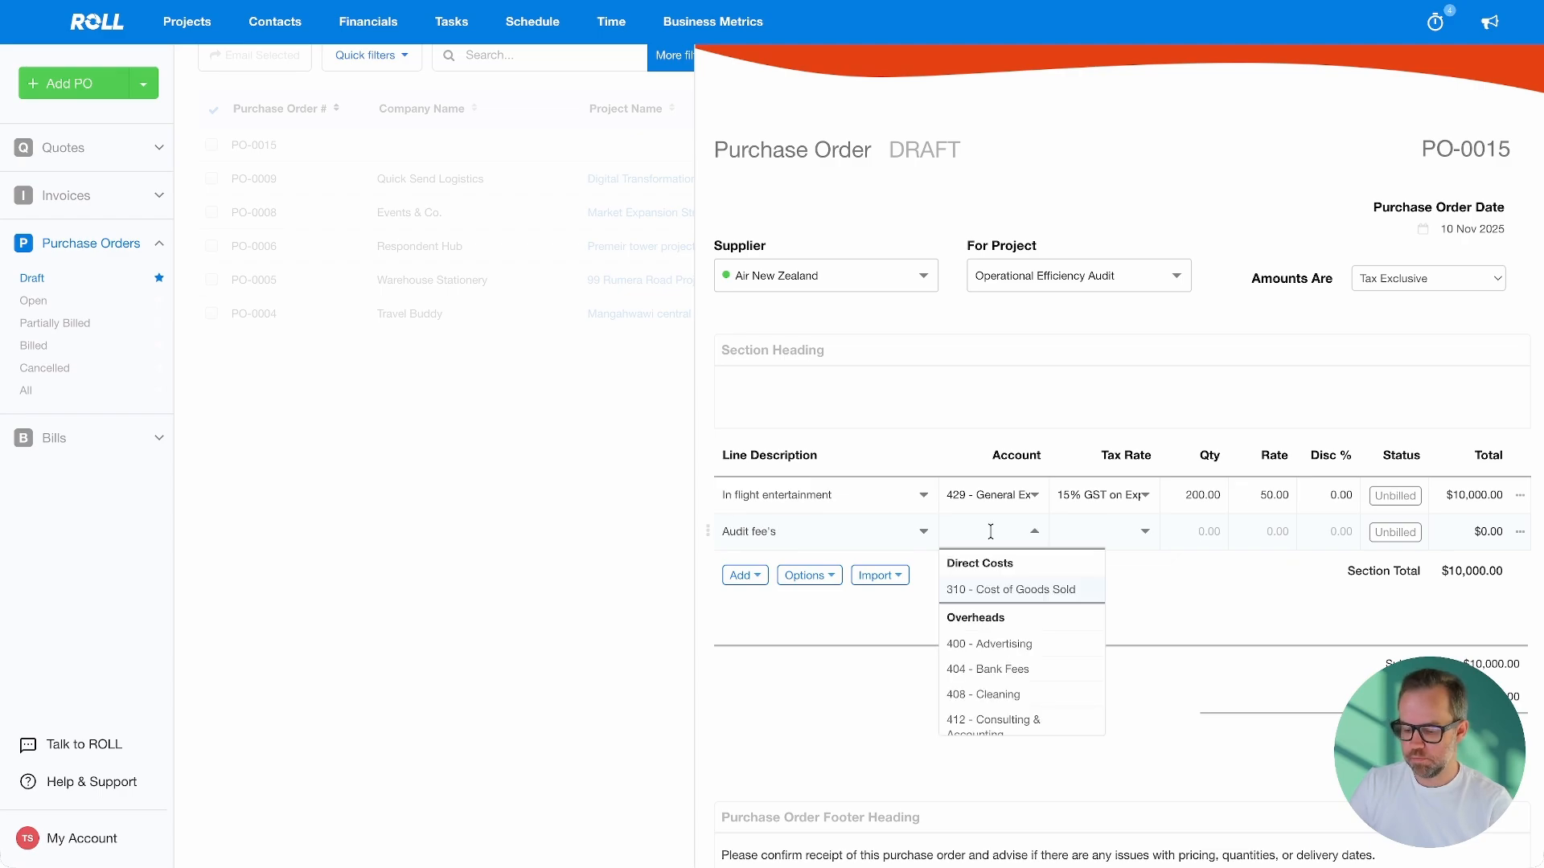
type("429")
key("Return")
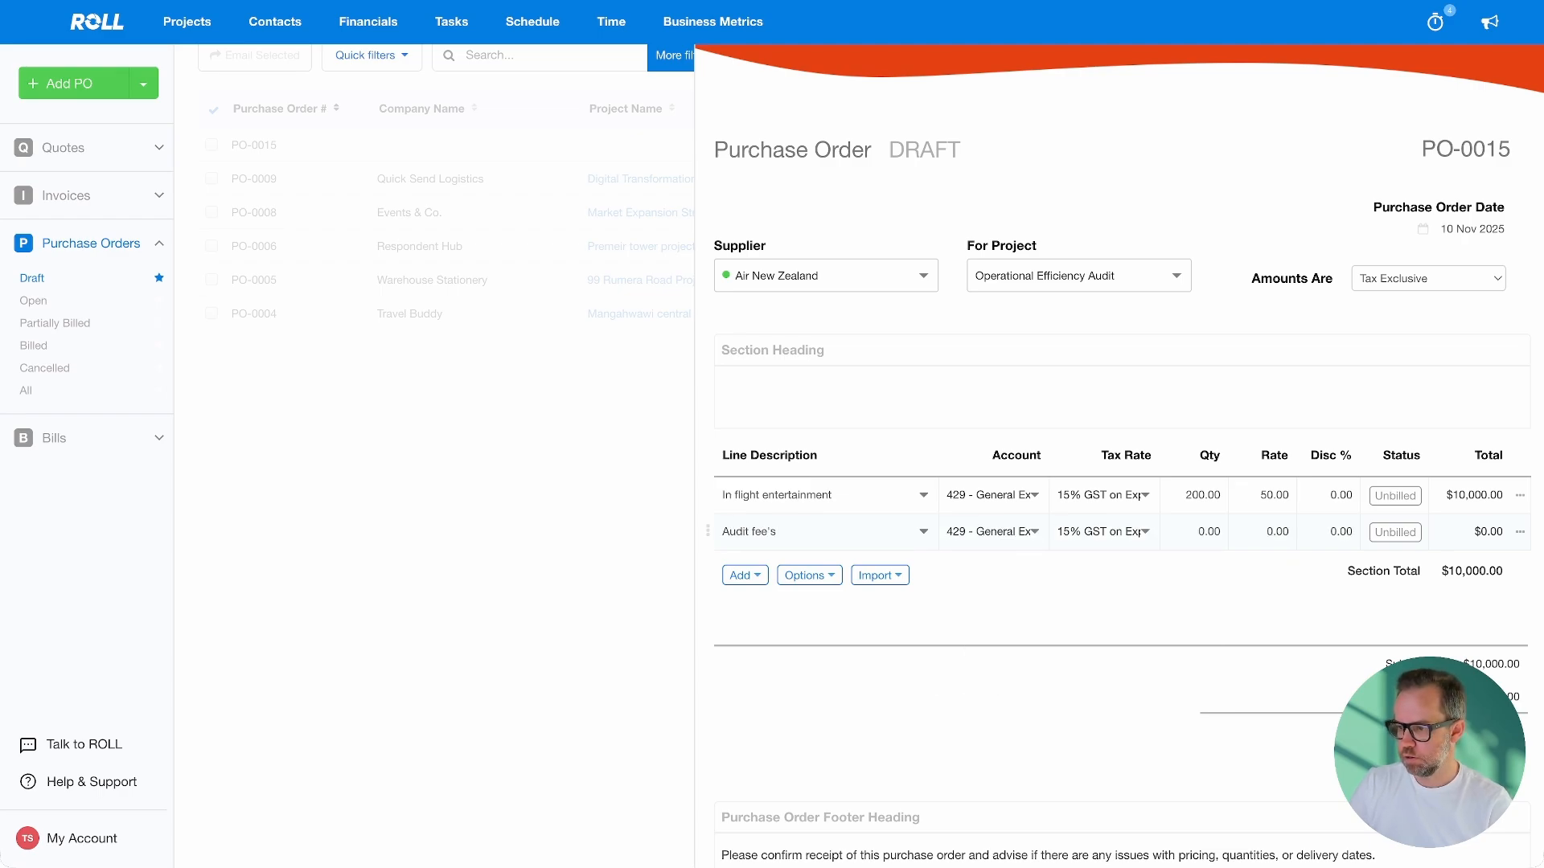
left_click(1203, 530)
type("1")
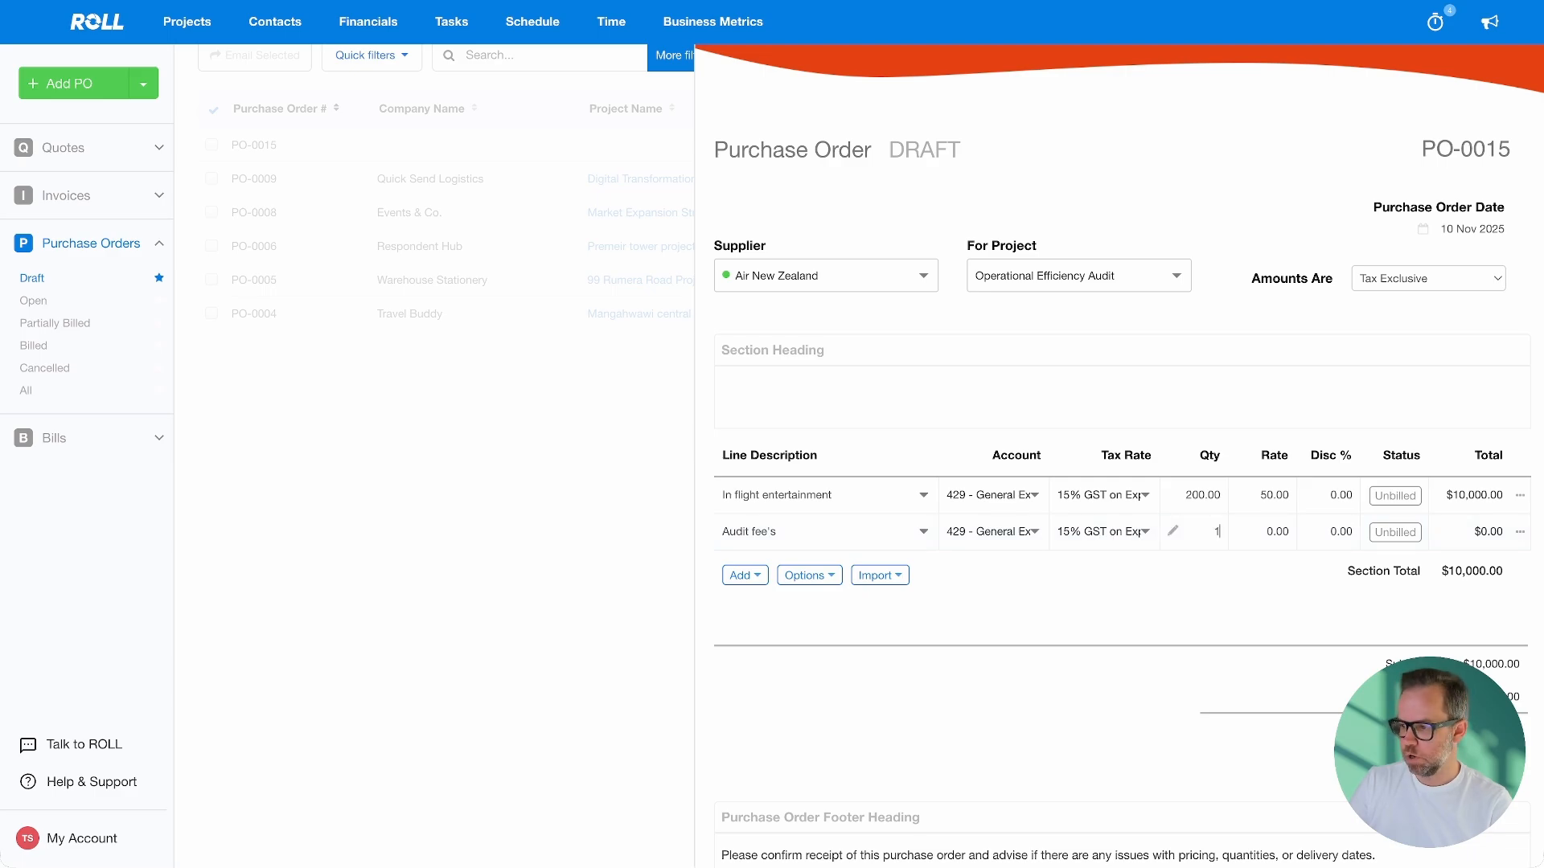
key("Tab")
type("5000")
key("Tab")
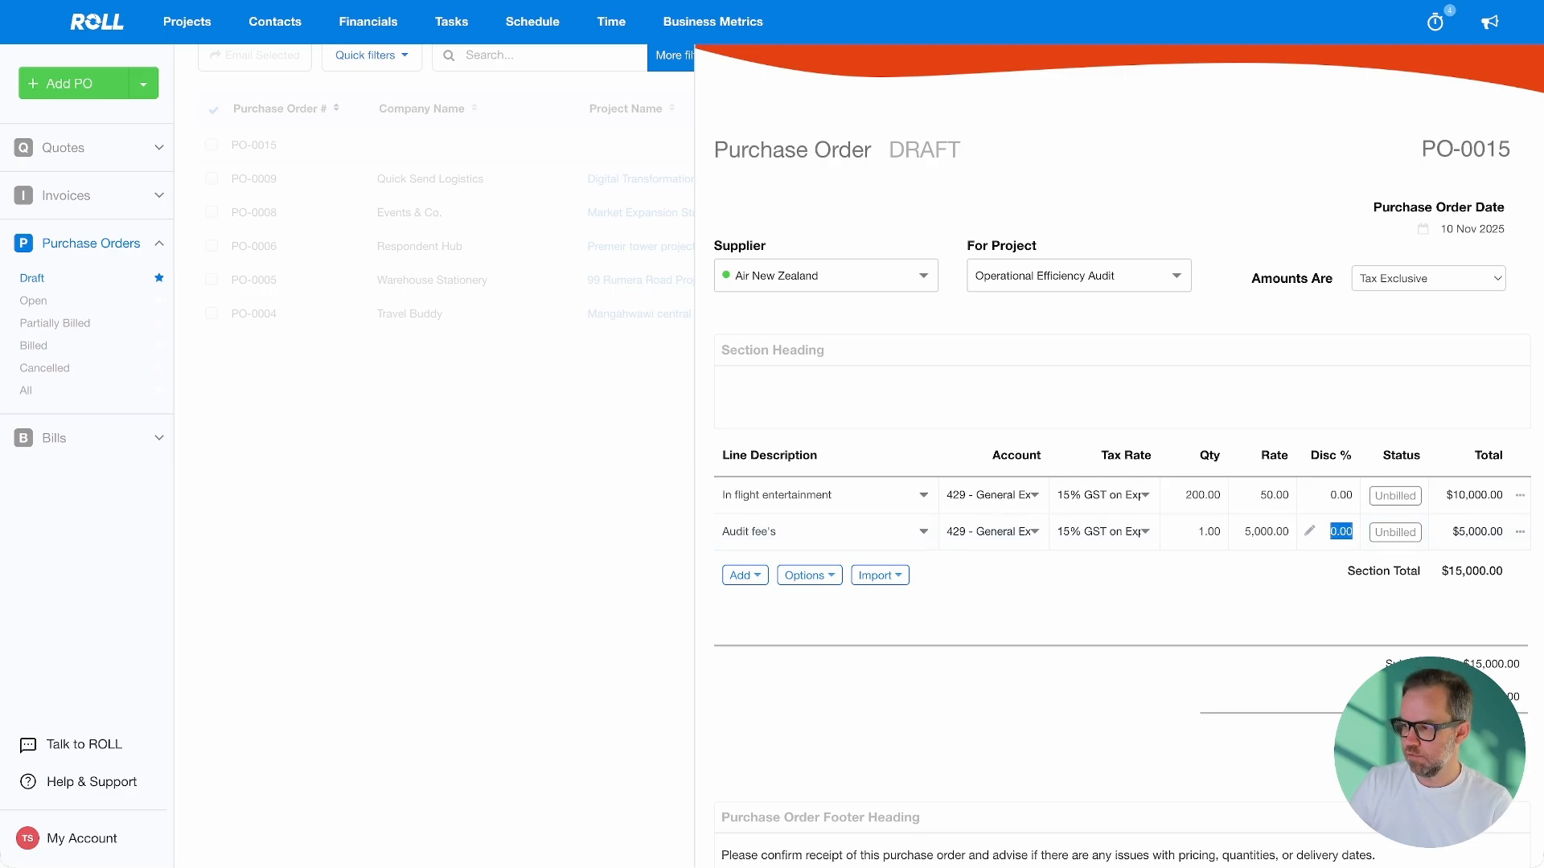
Approve & send PO-0015 ($17,250.00 incl. GST), bringing up its email to Air New Zealand
scroll(1142, 515, "down", 1)
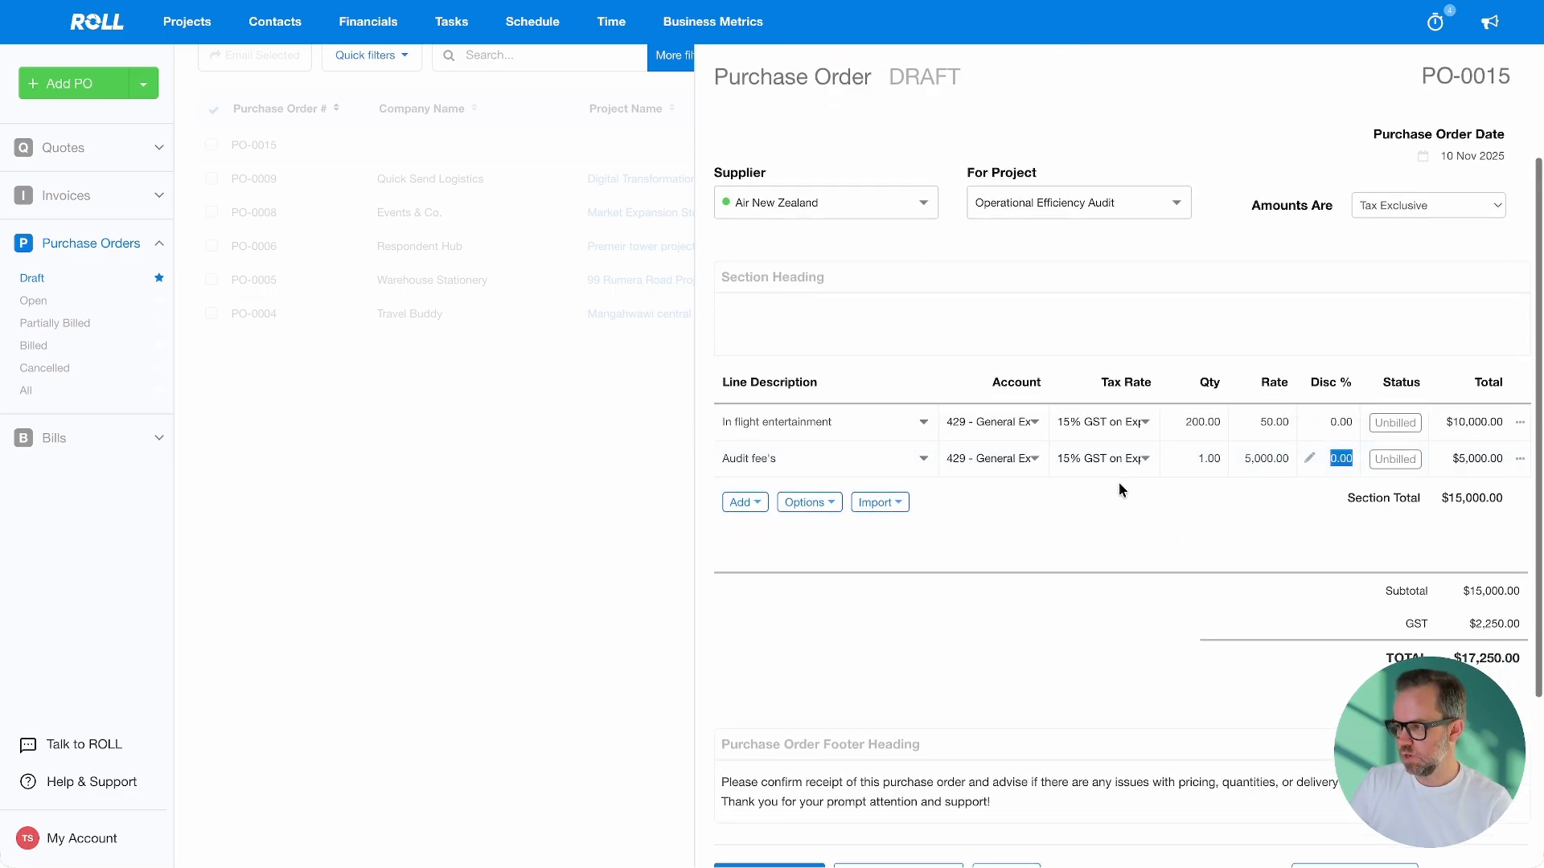
scroll(1142, 466, "down", 1)
scroll(1158, 447, "up", 2)
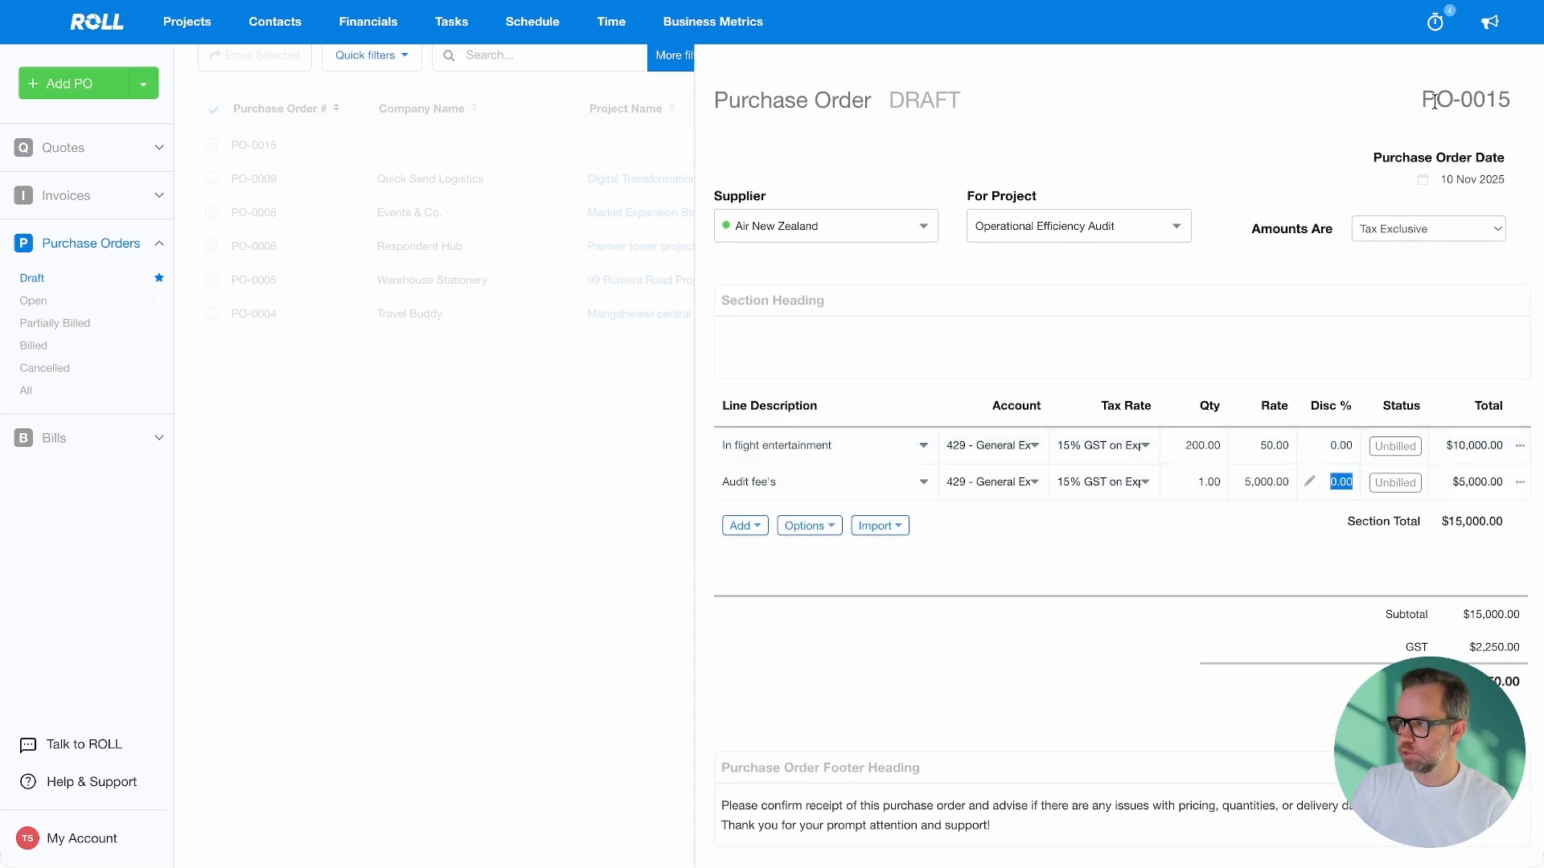
scroll(1234, 307, "down", 4)
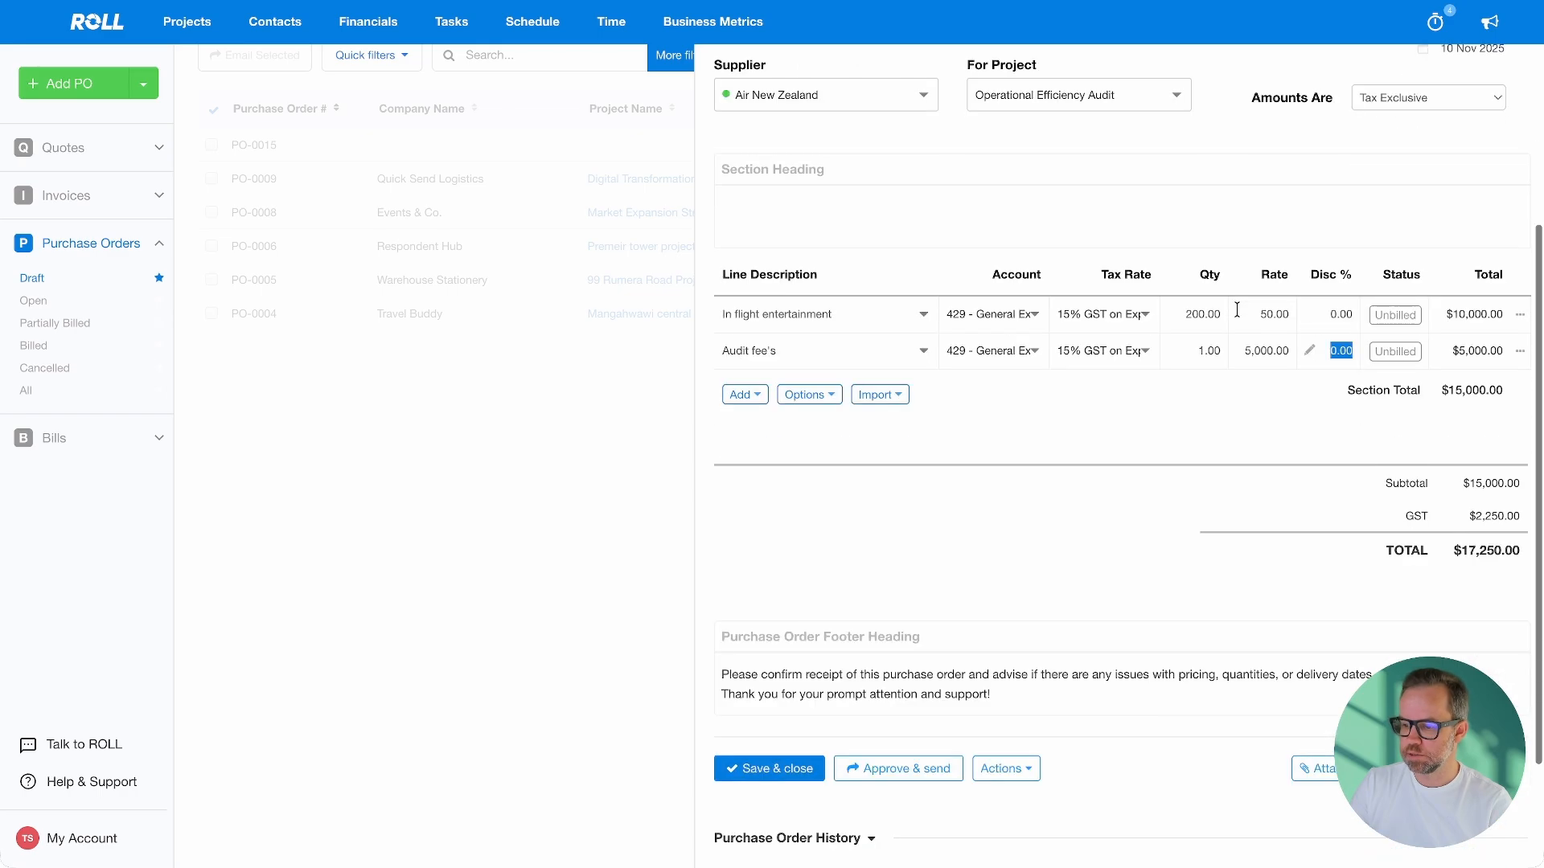
left_click_drag(726, 508, 993, 532)
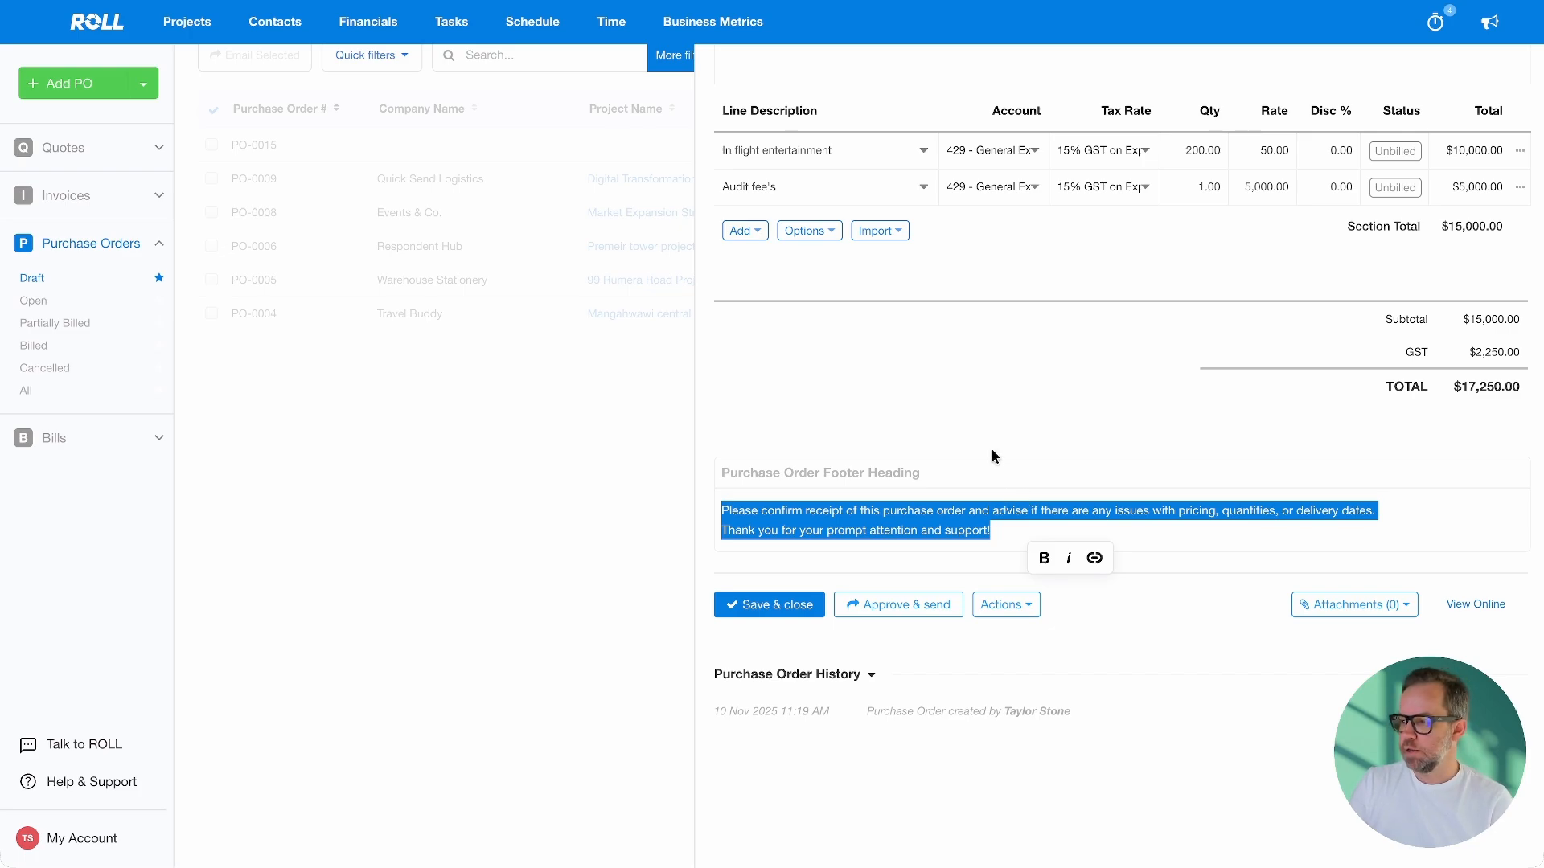
left_click(1022, 423)
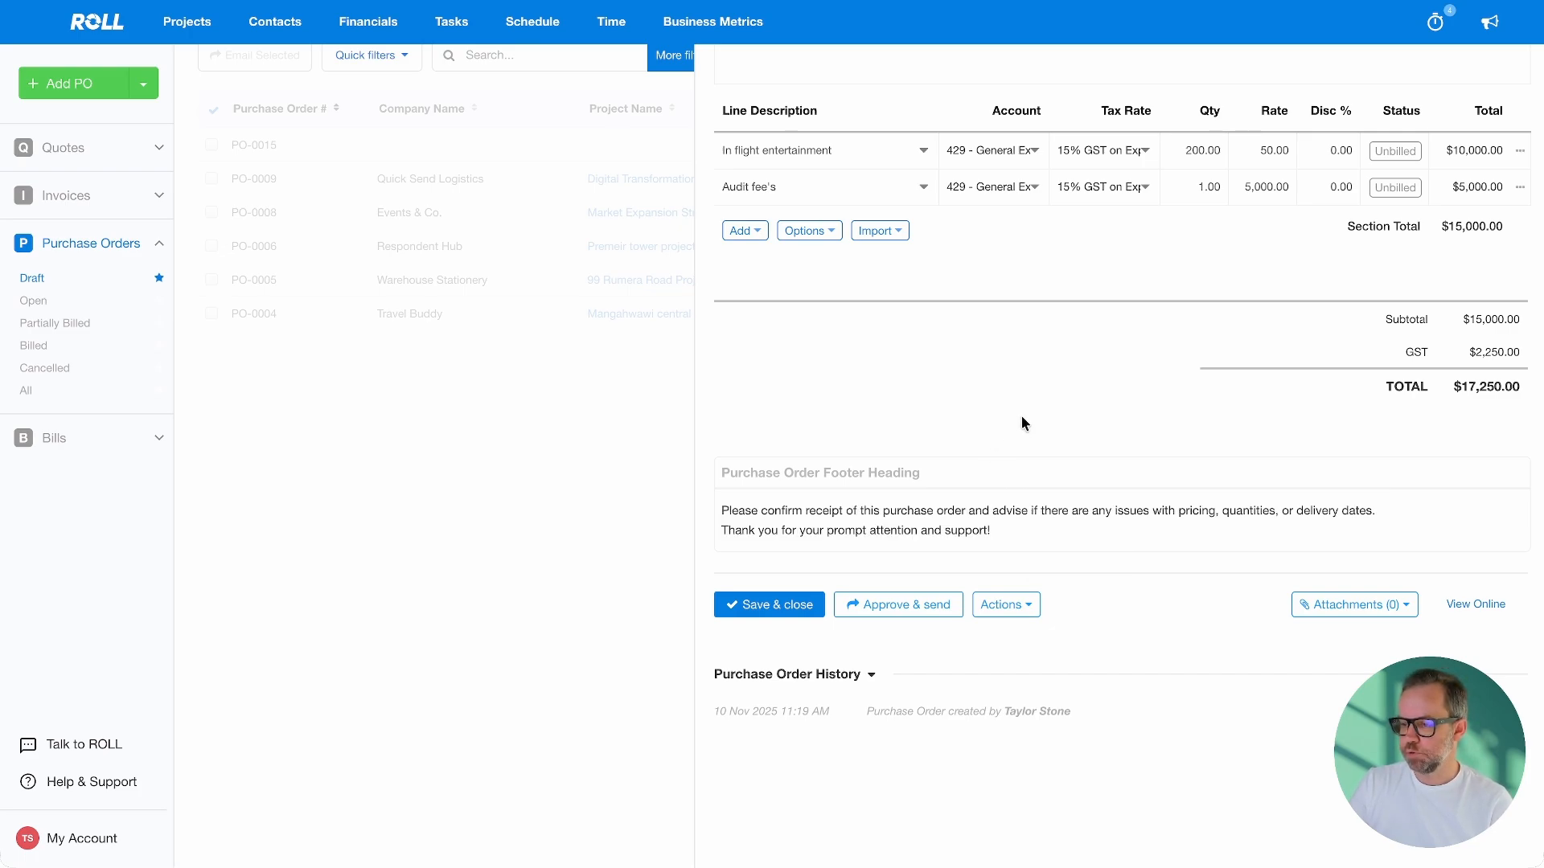
left_click(930, 615)
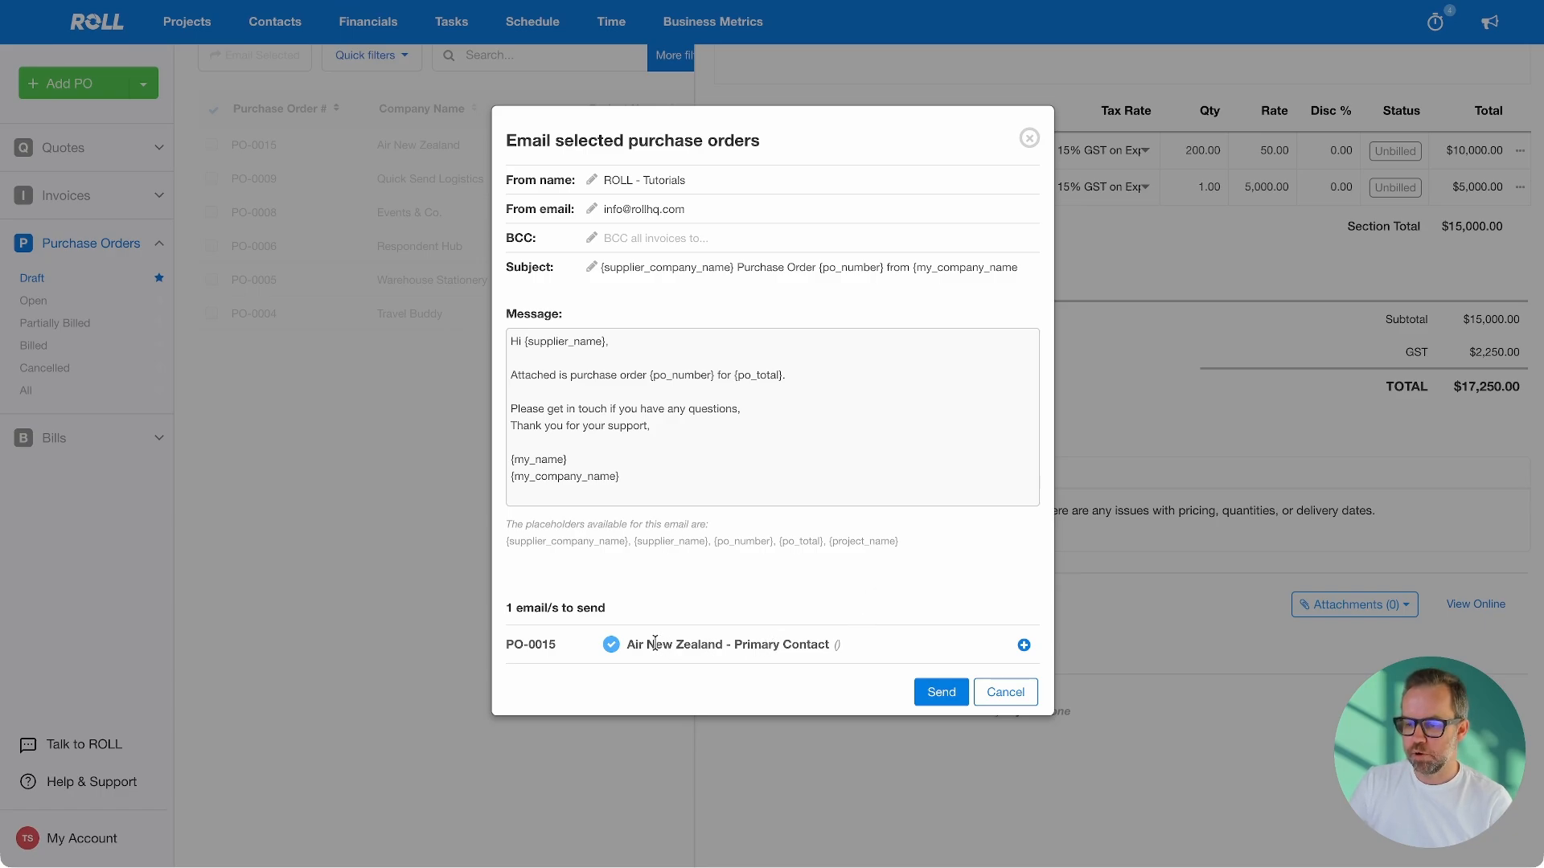
Review the email's Air New Zealand recipient and its templated message body
left_click_drag(654, 643, 855, 645)
left_click(869, 643)
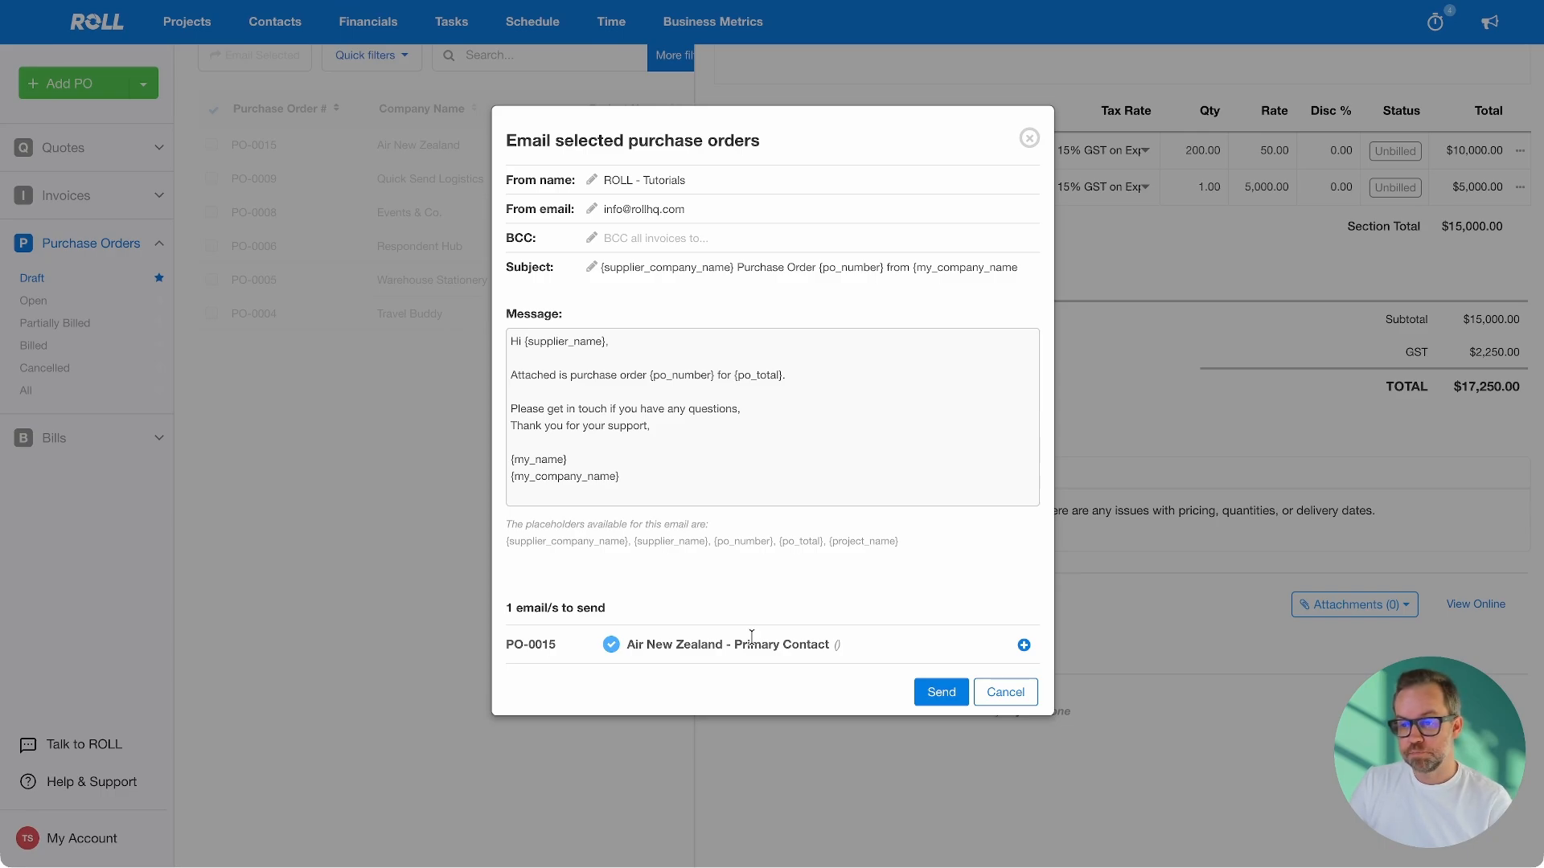
left_click_drag(519, 341, 749, 445)
left_click(744, 445)
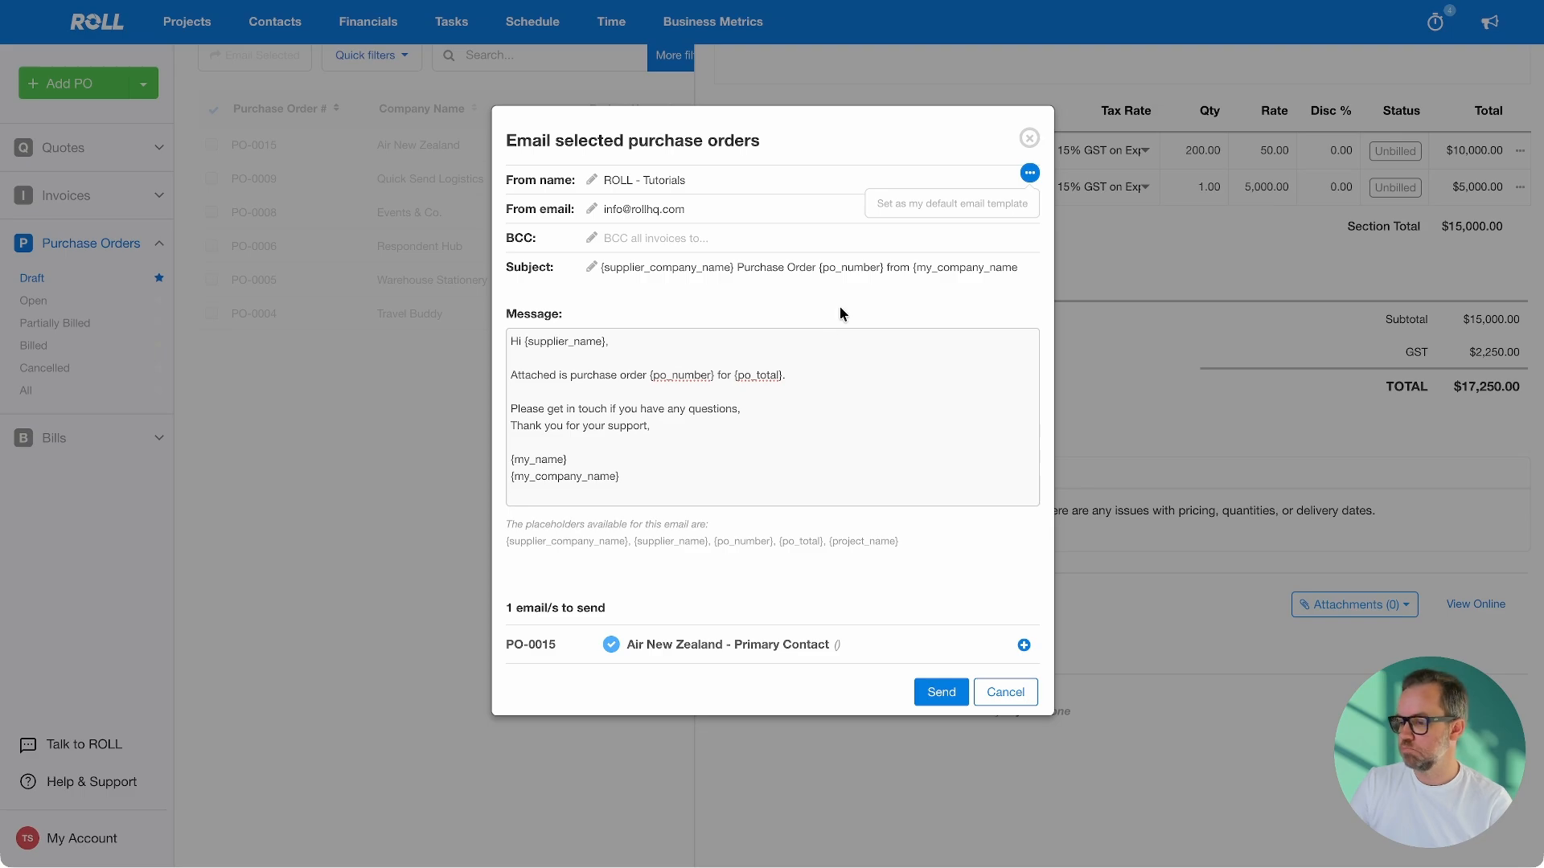
Cancel the email, mark PO-0015 as sent via Actions, and list Open purchase orders
left_click(1018, 703)
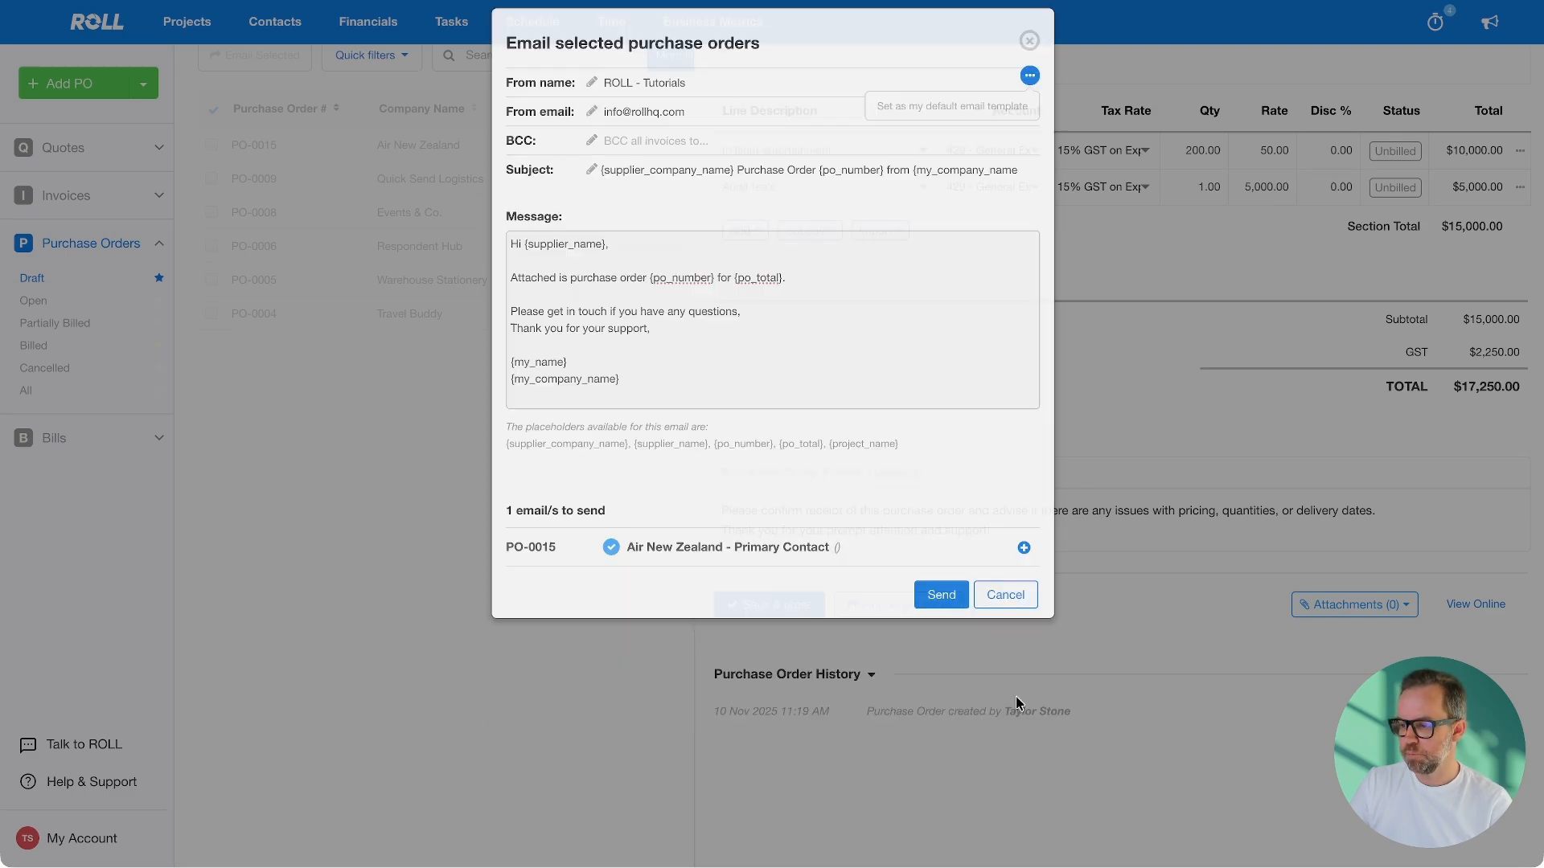
left_click(1017, 613)
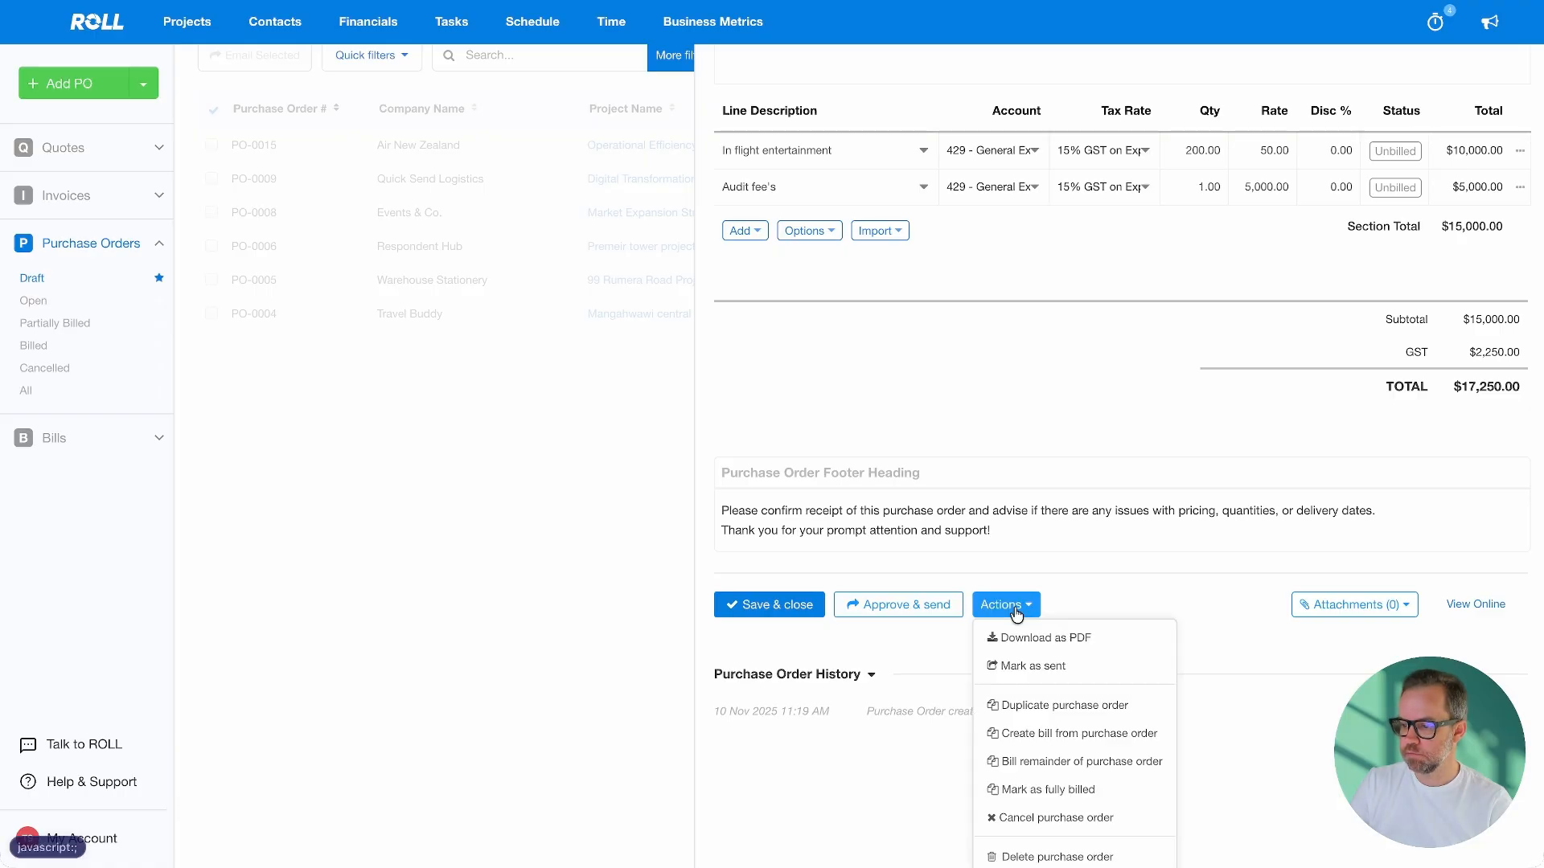
left_click(1054, 672)
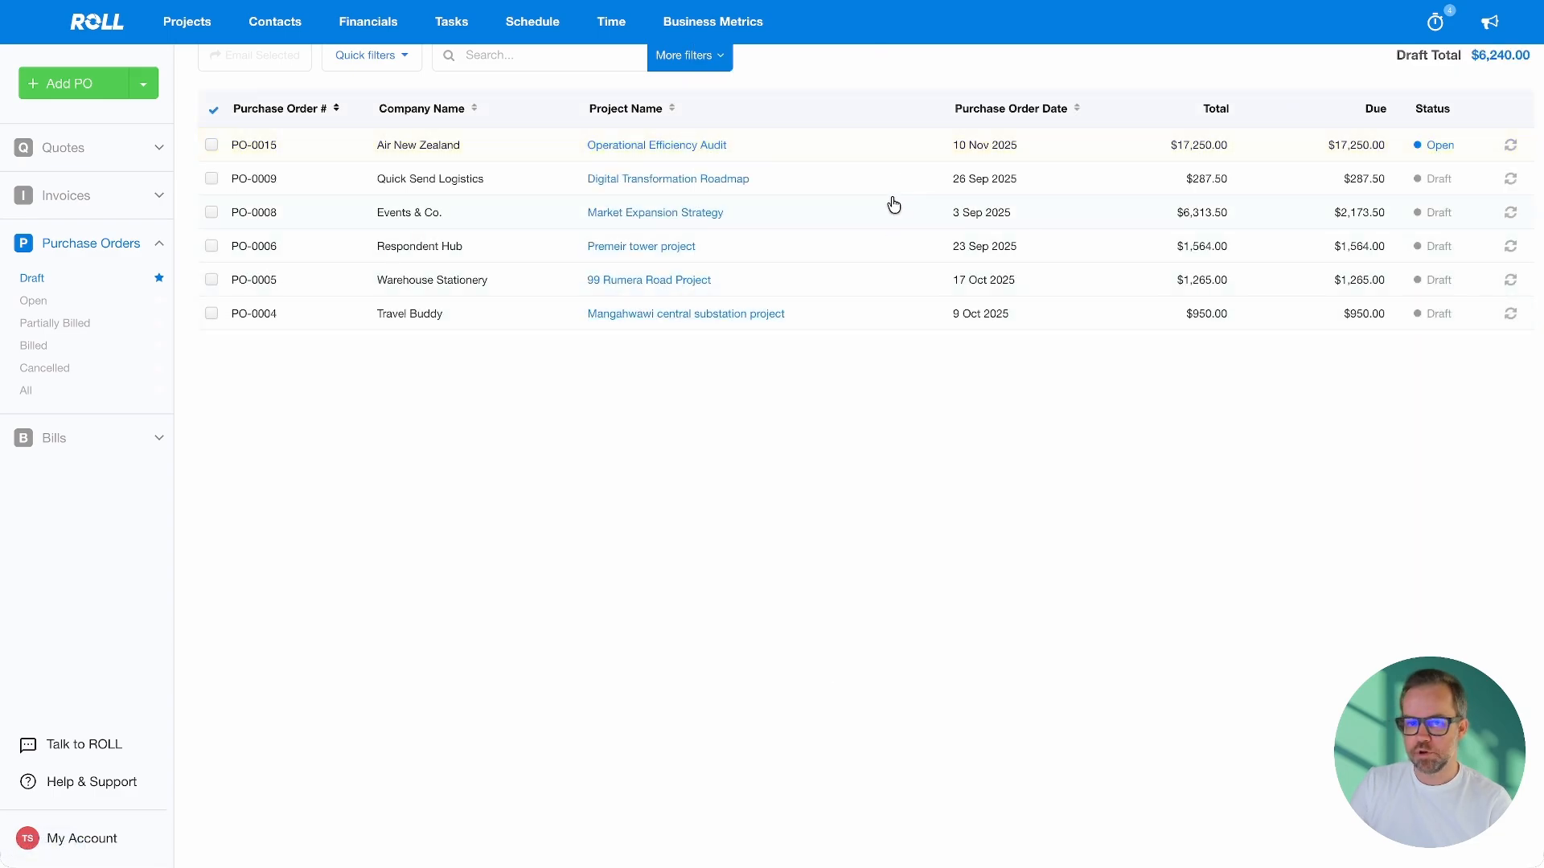
left_click(35, 304)
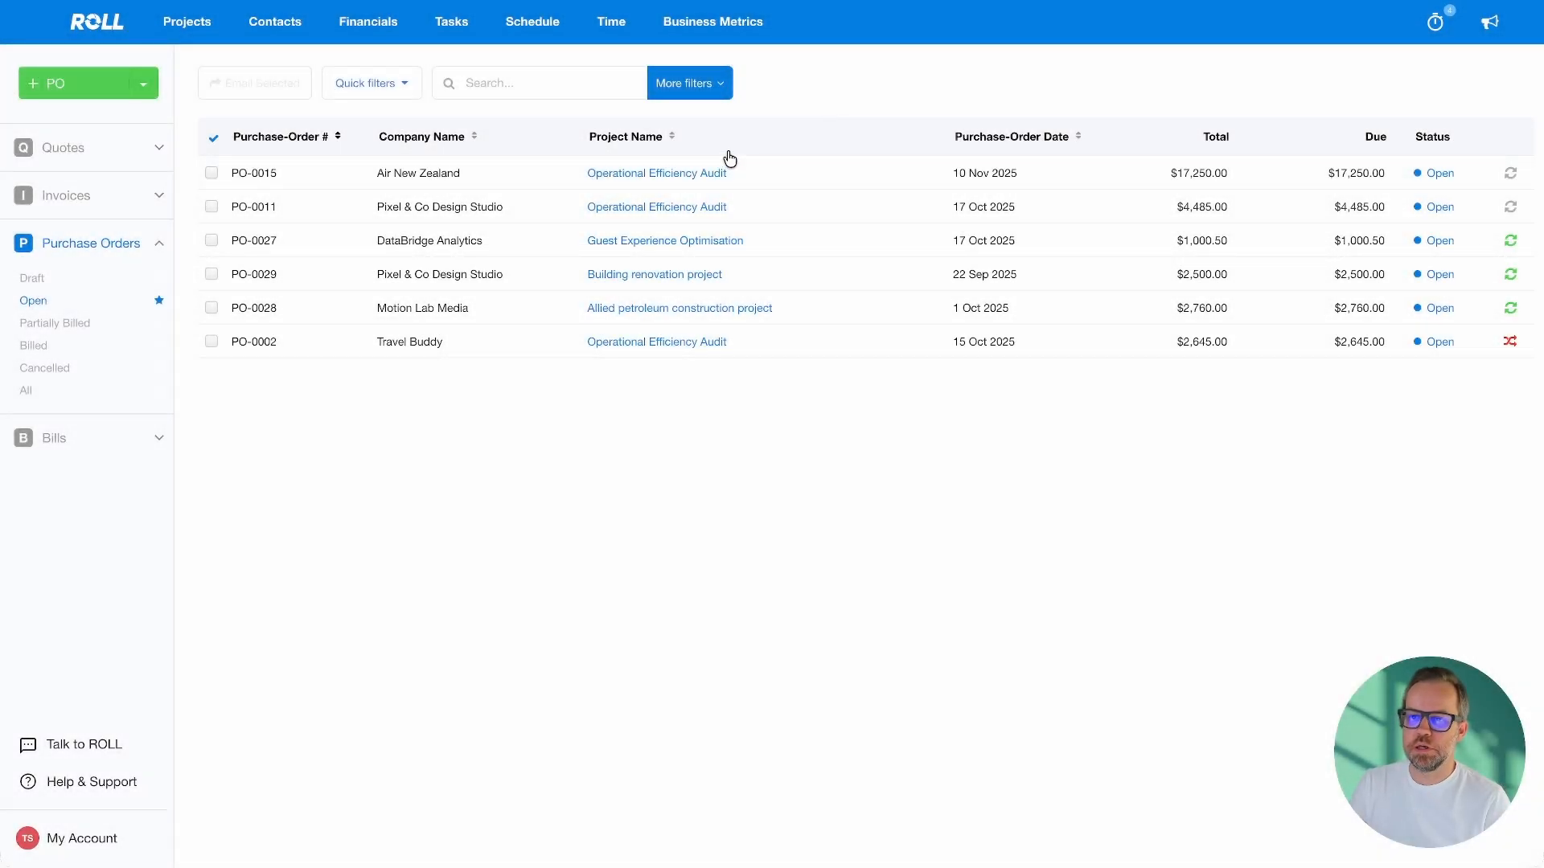
Open Operational Efficiency Audit's Costs tab and review its five quick costs totalling $527.50
left_click(638, 176)
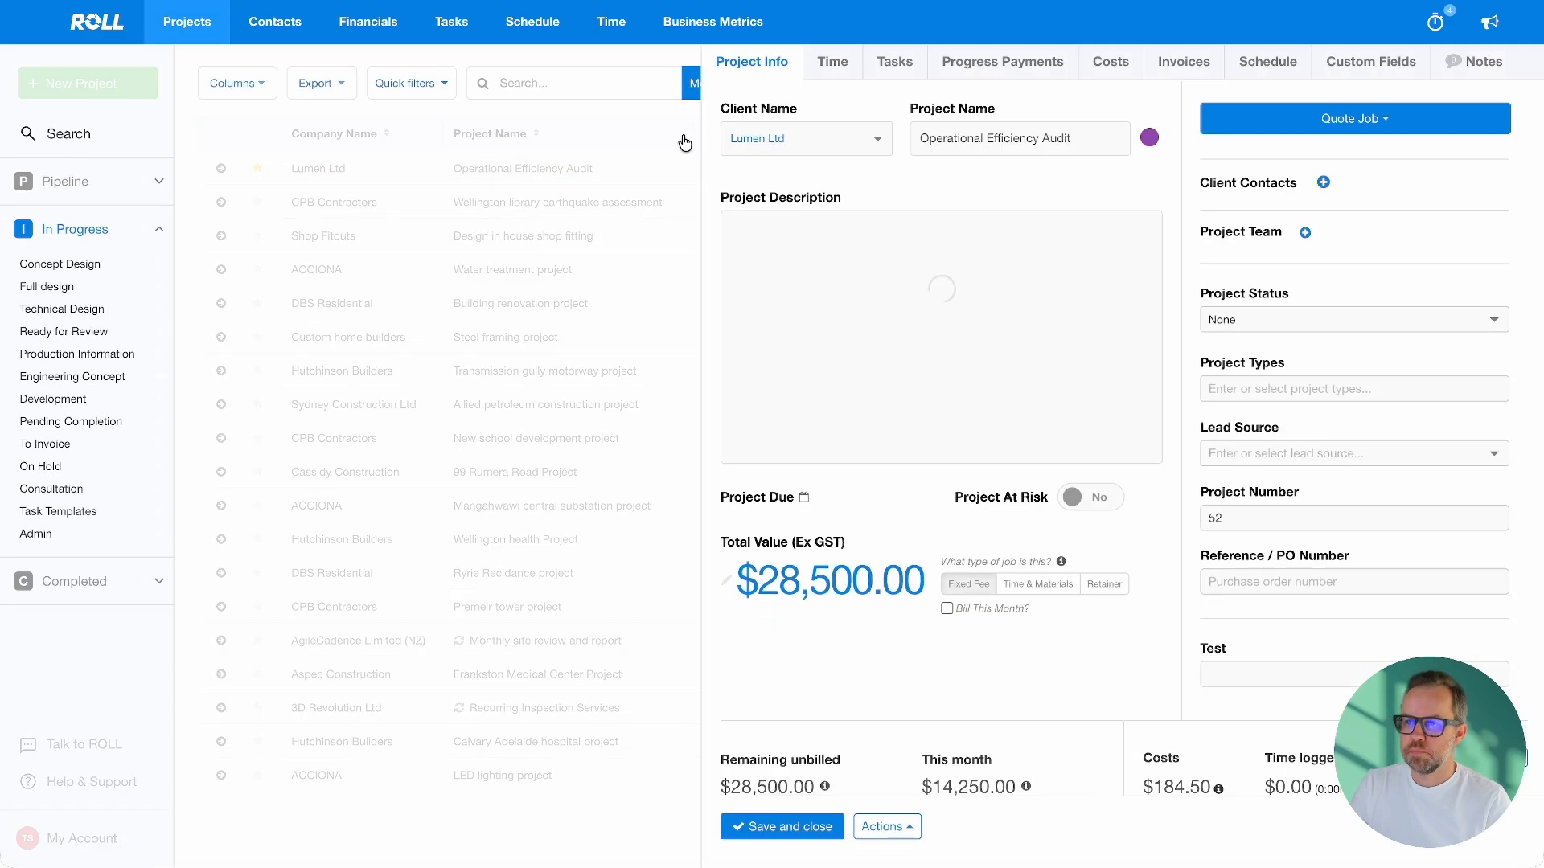
left_click(1111, 68)
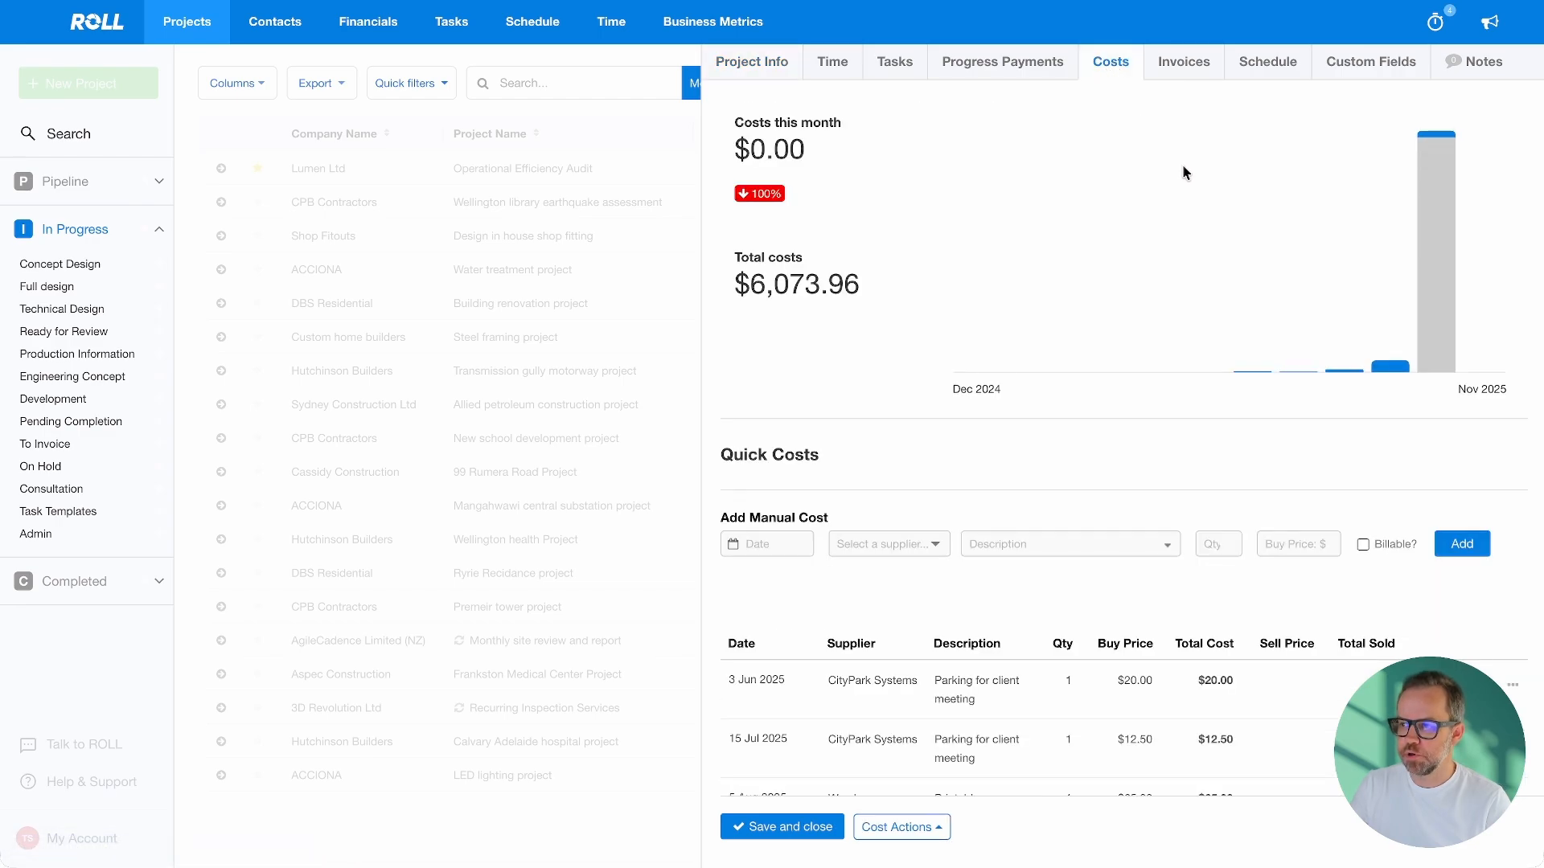
mouse_move(1446, 240)
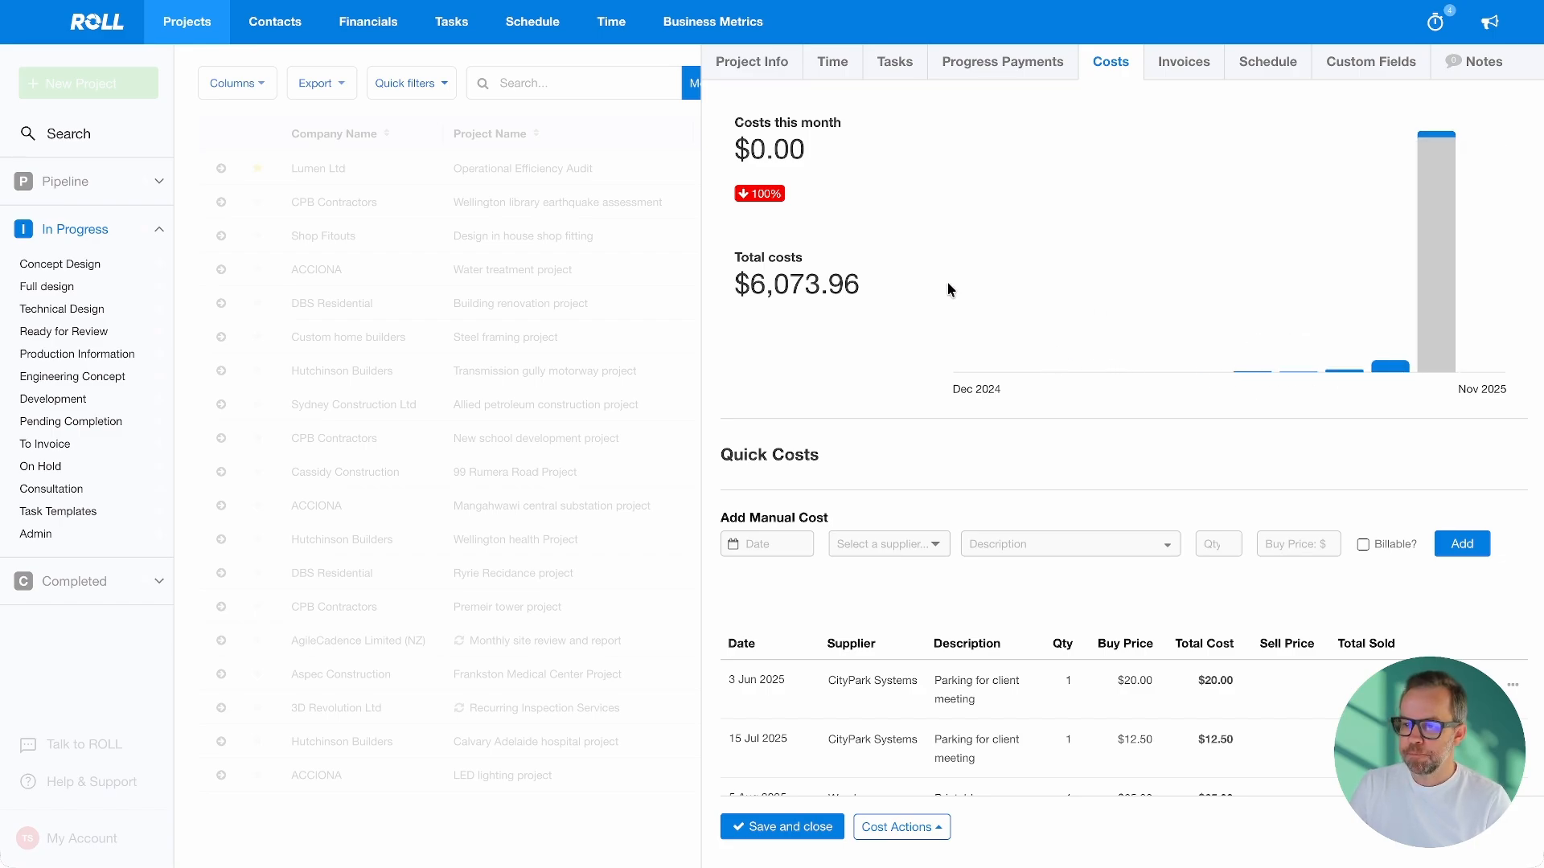
scroll(949, 281, "down", 3)
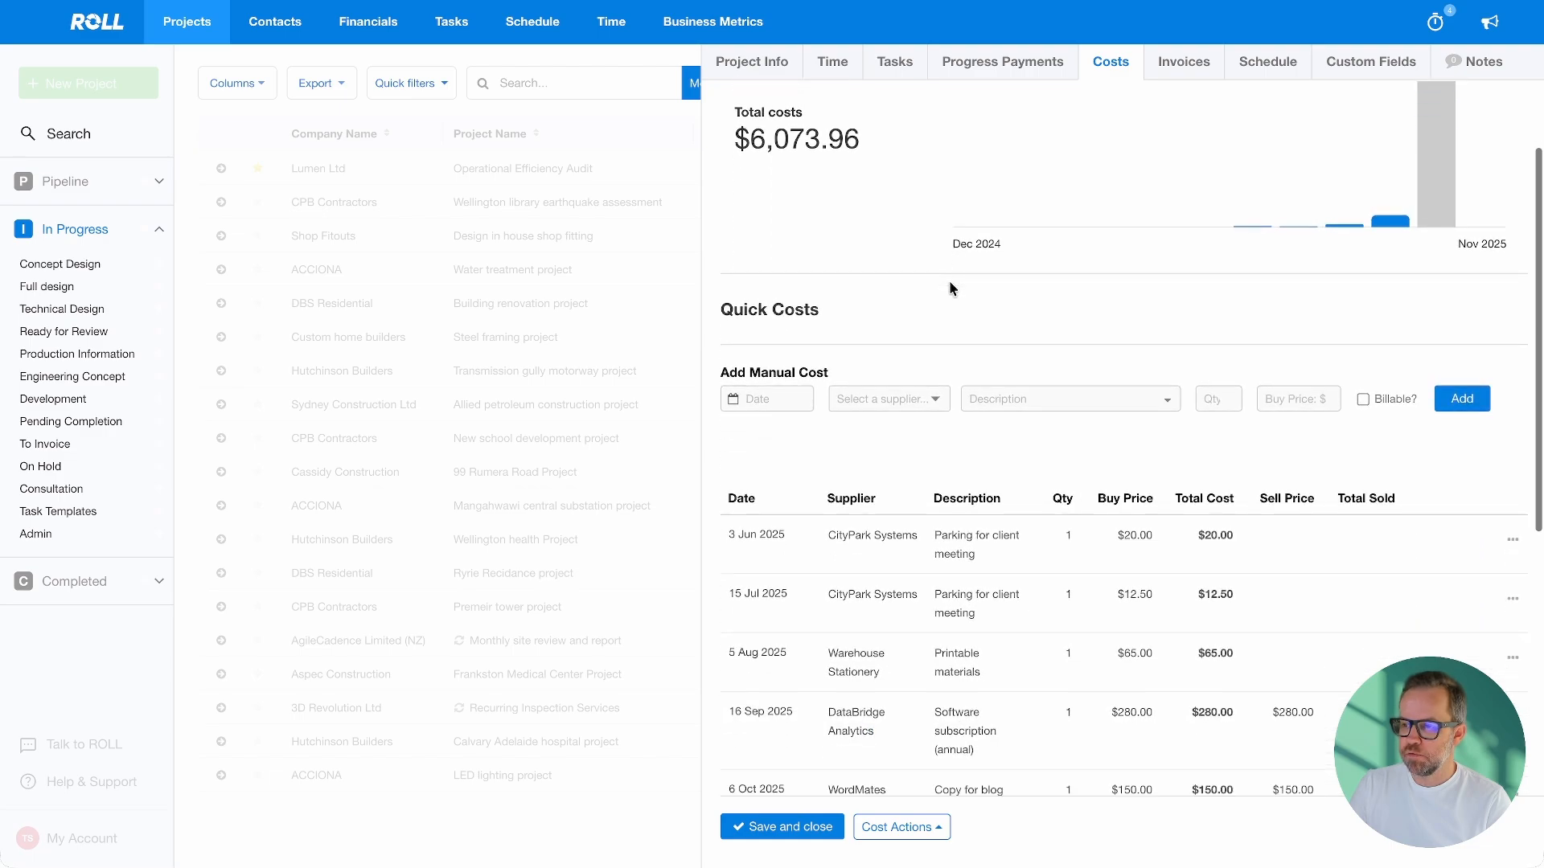
scroll(949, 282, "down", 2)
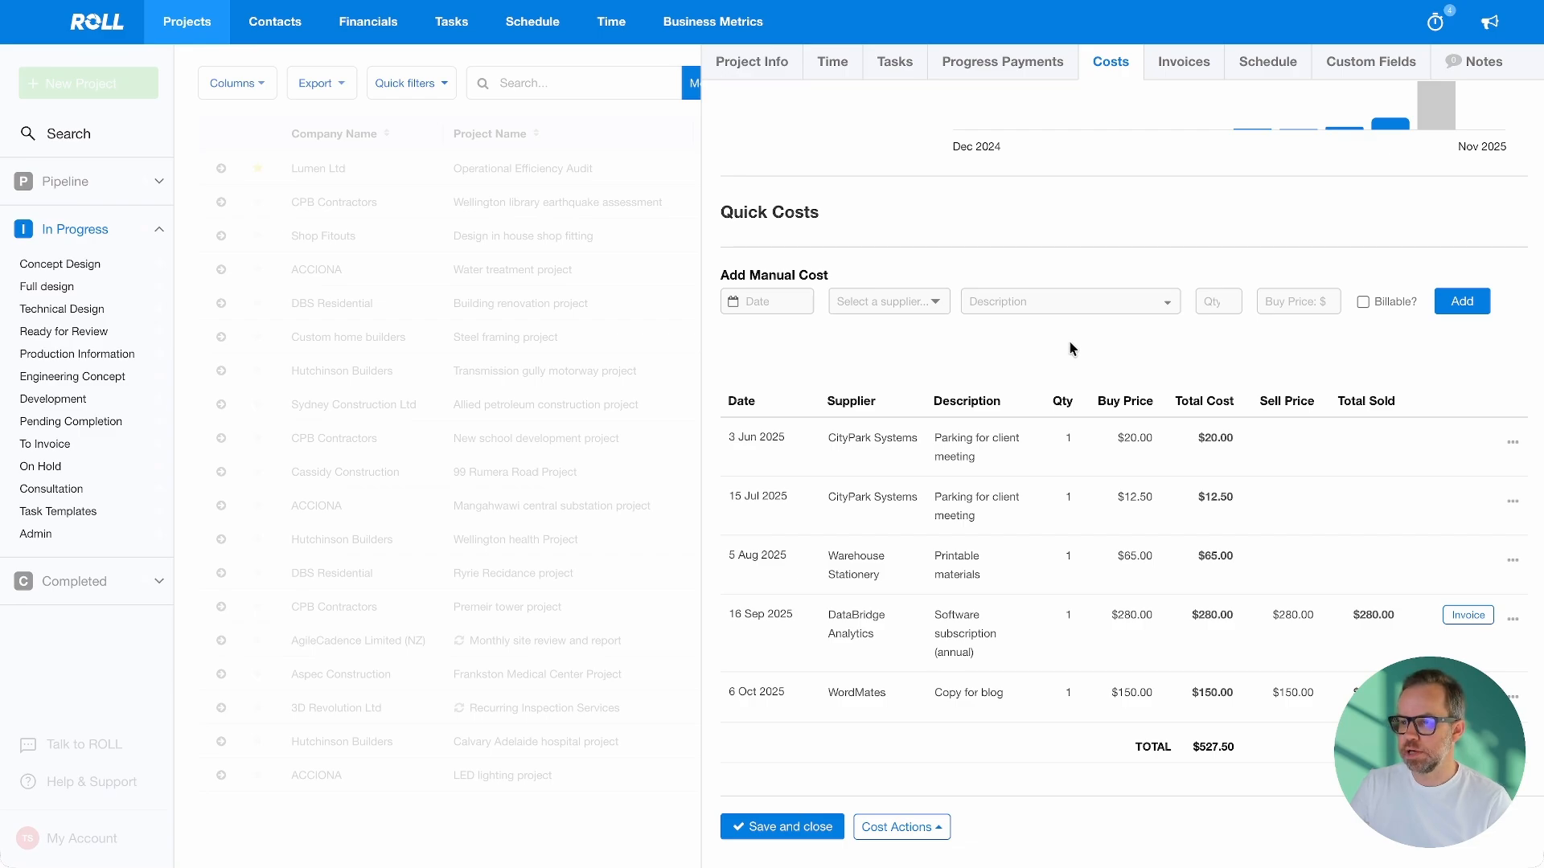
left_click_drag(722, 211, 827, 213)
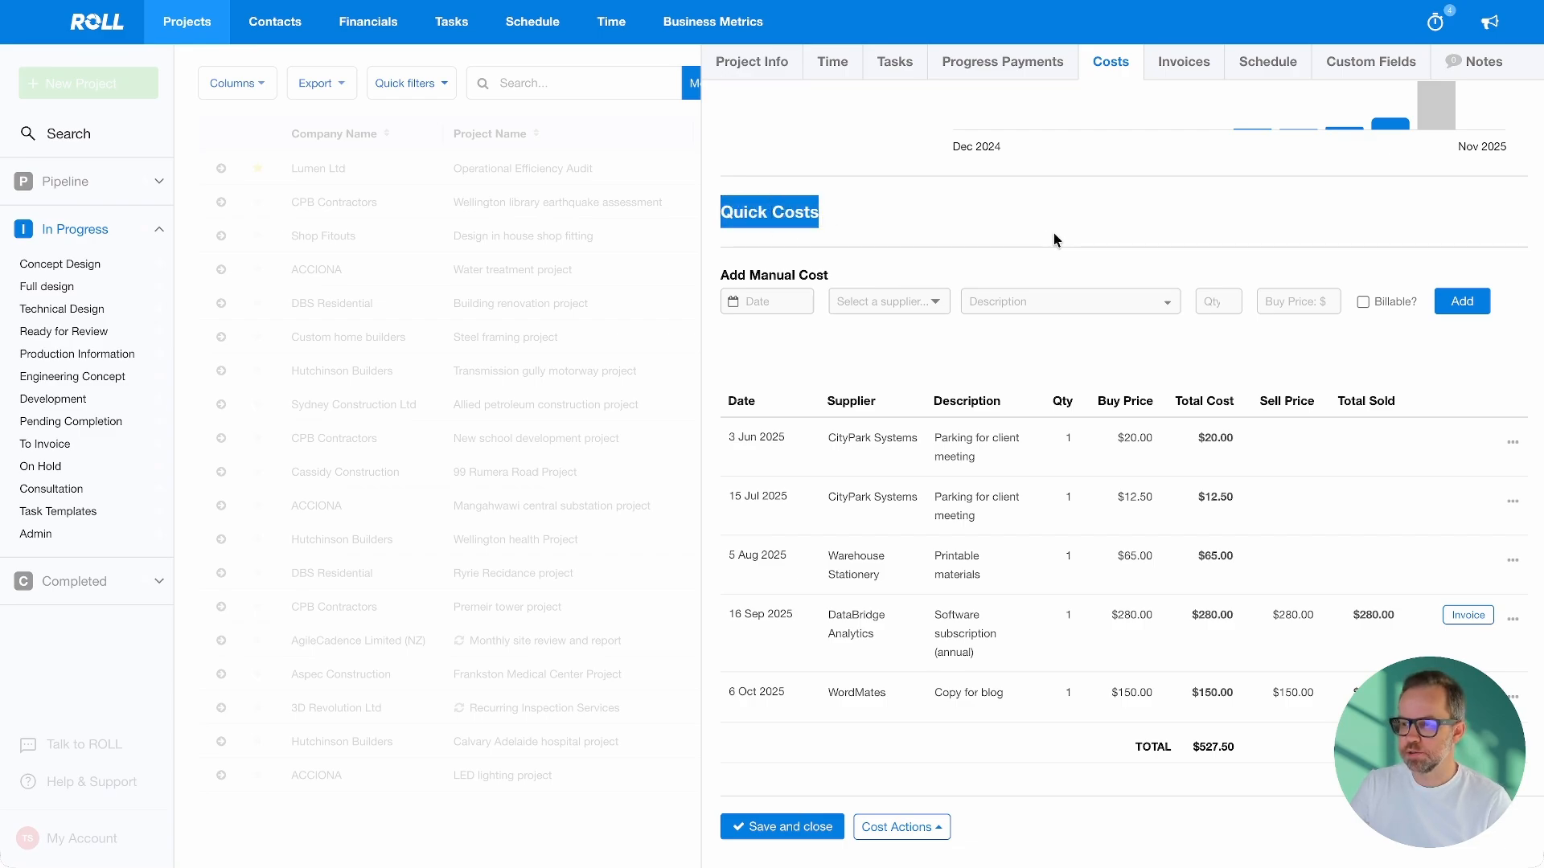
left_click(1054, 233)
scroll(1171, 341, "down", 1)
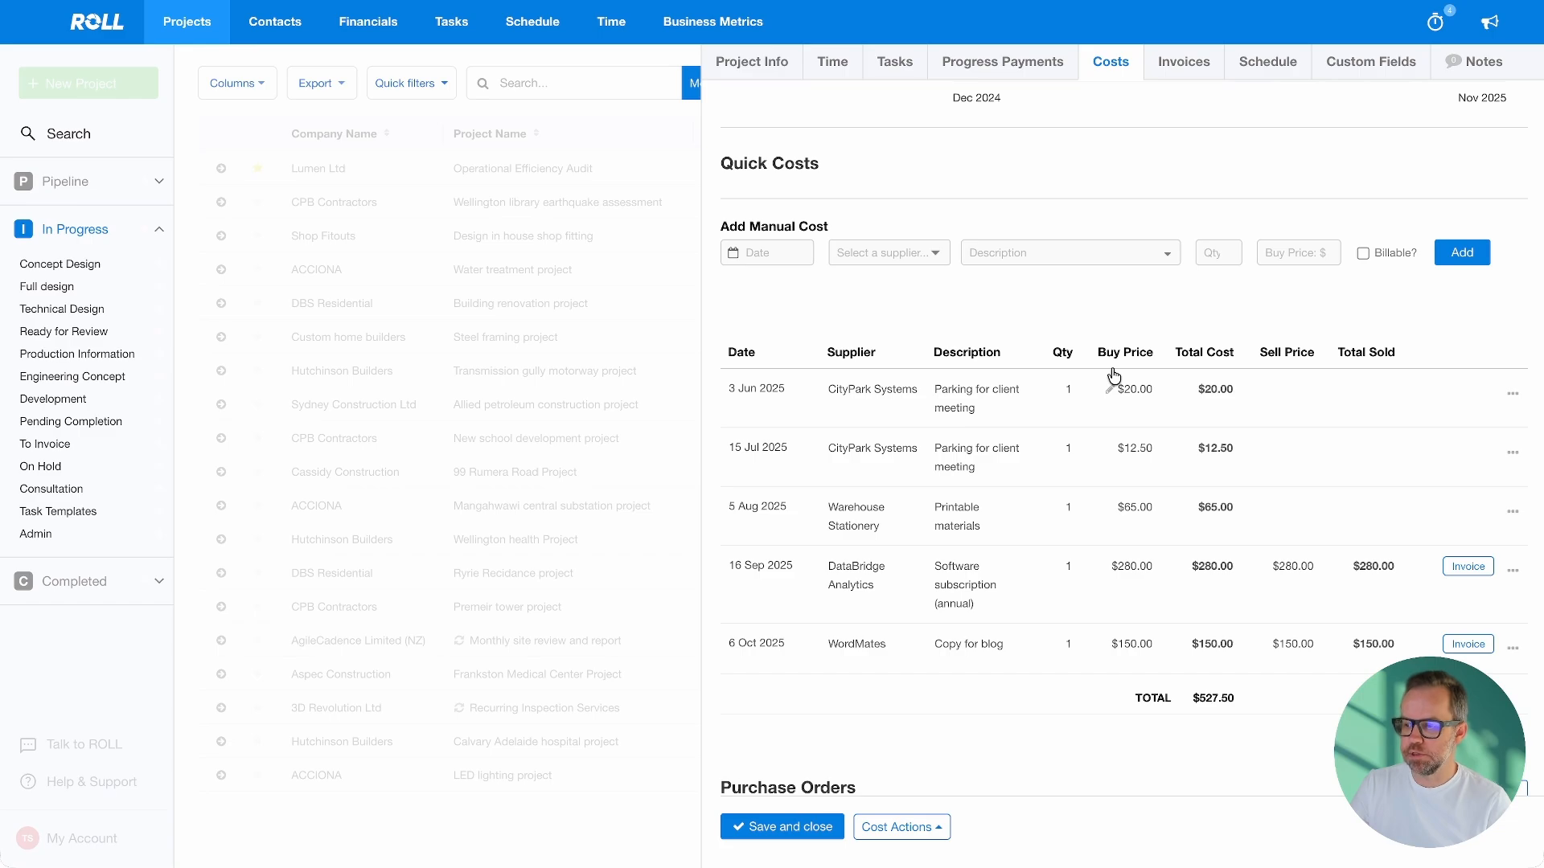
scroll(1114, 375, "down", 5)
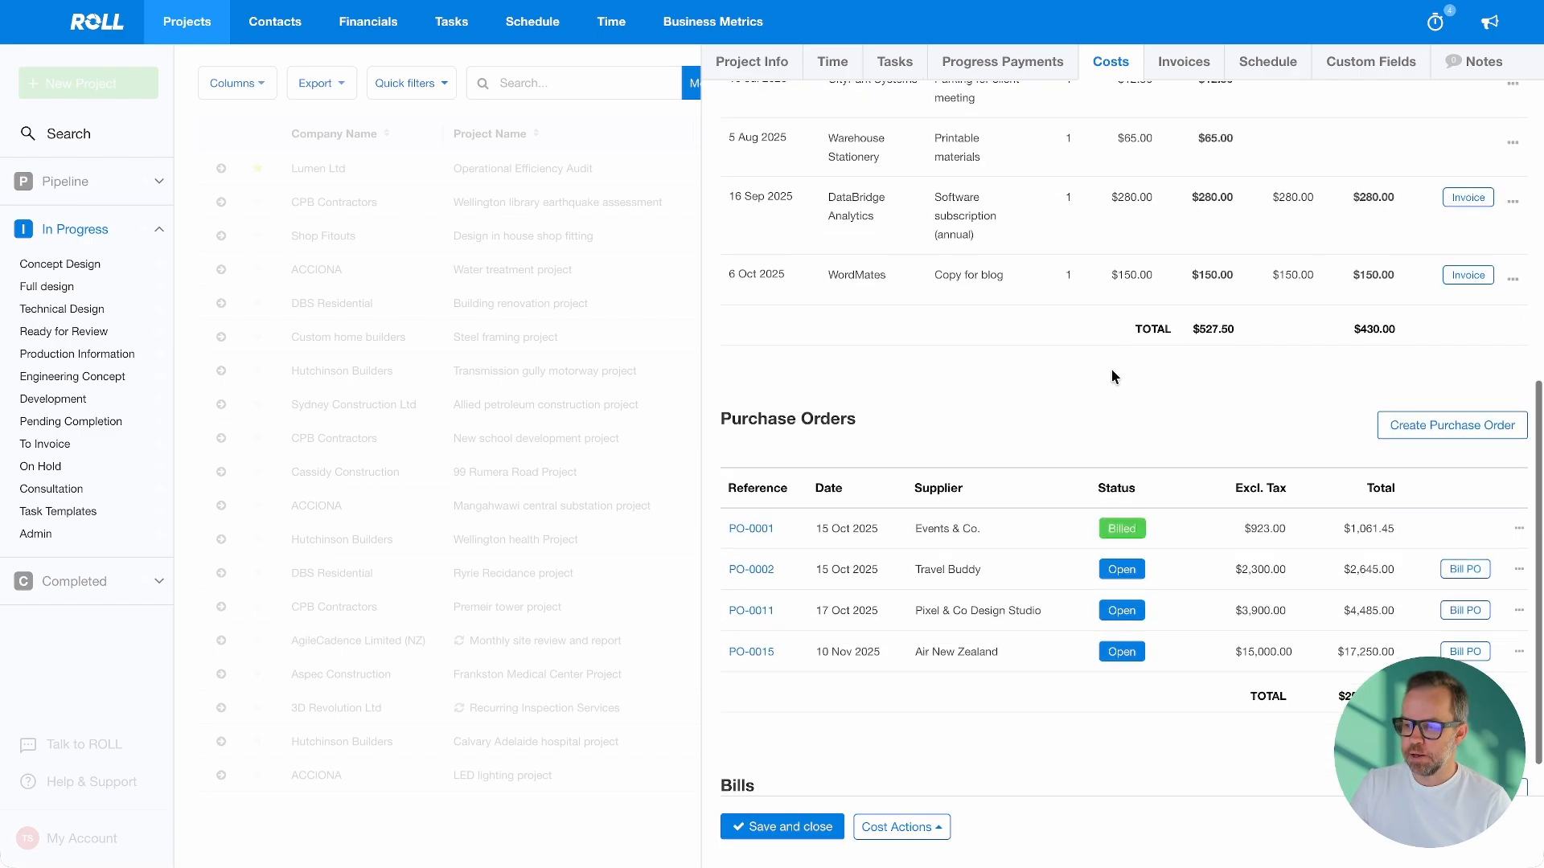
scroll(1114, 375, "down", 1)
scroll(1114, 374, "down", 1)
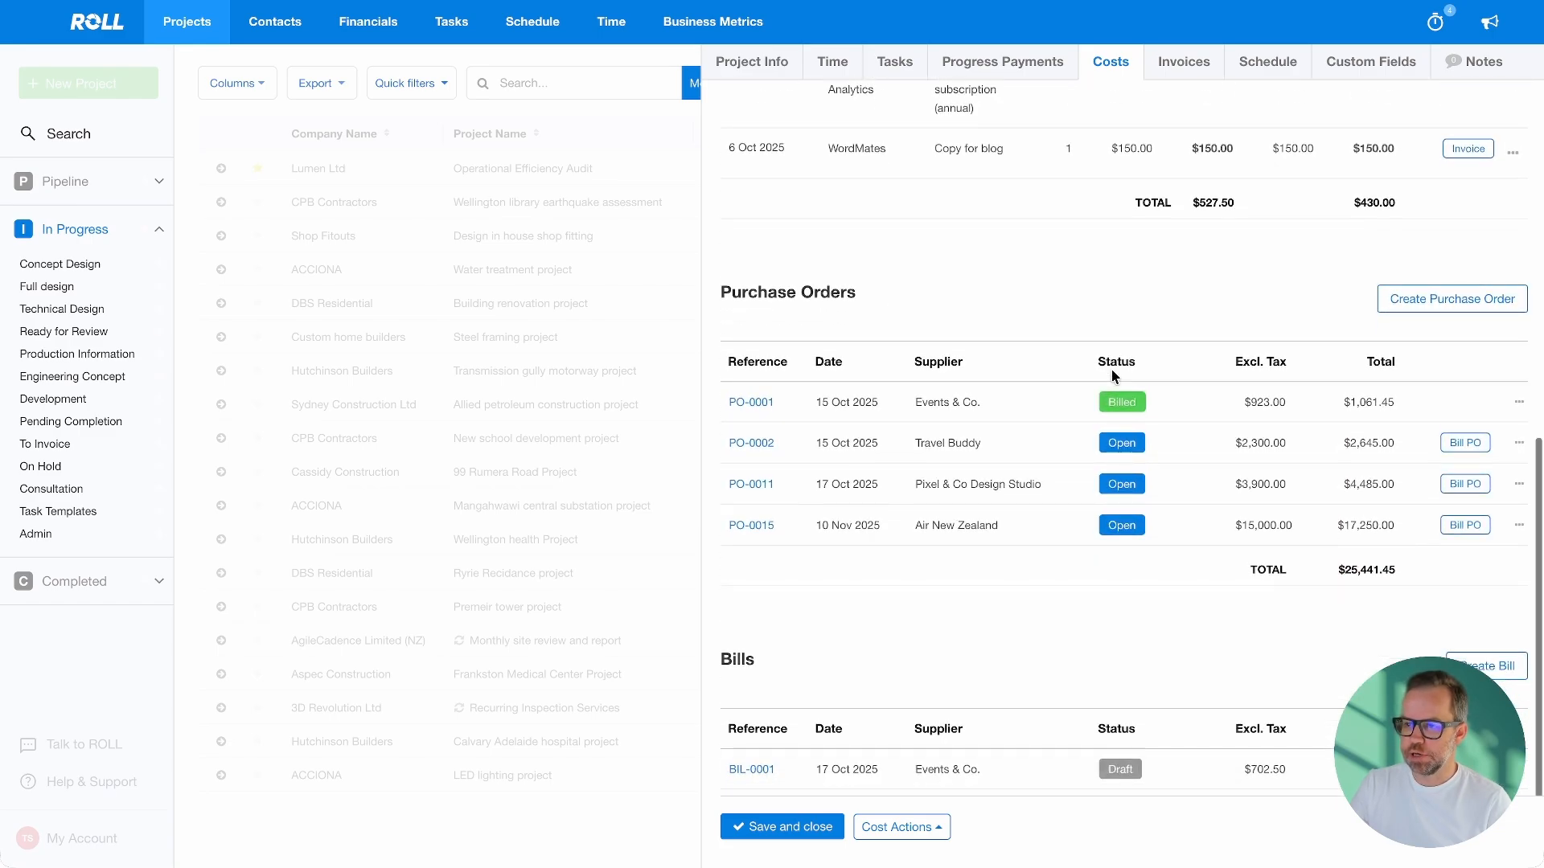
scroll(969, 305, "down", 1)
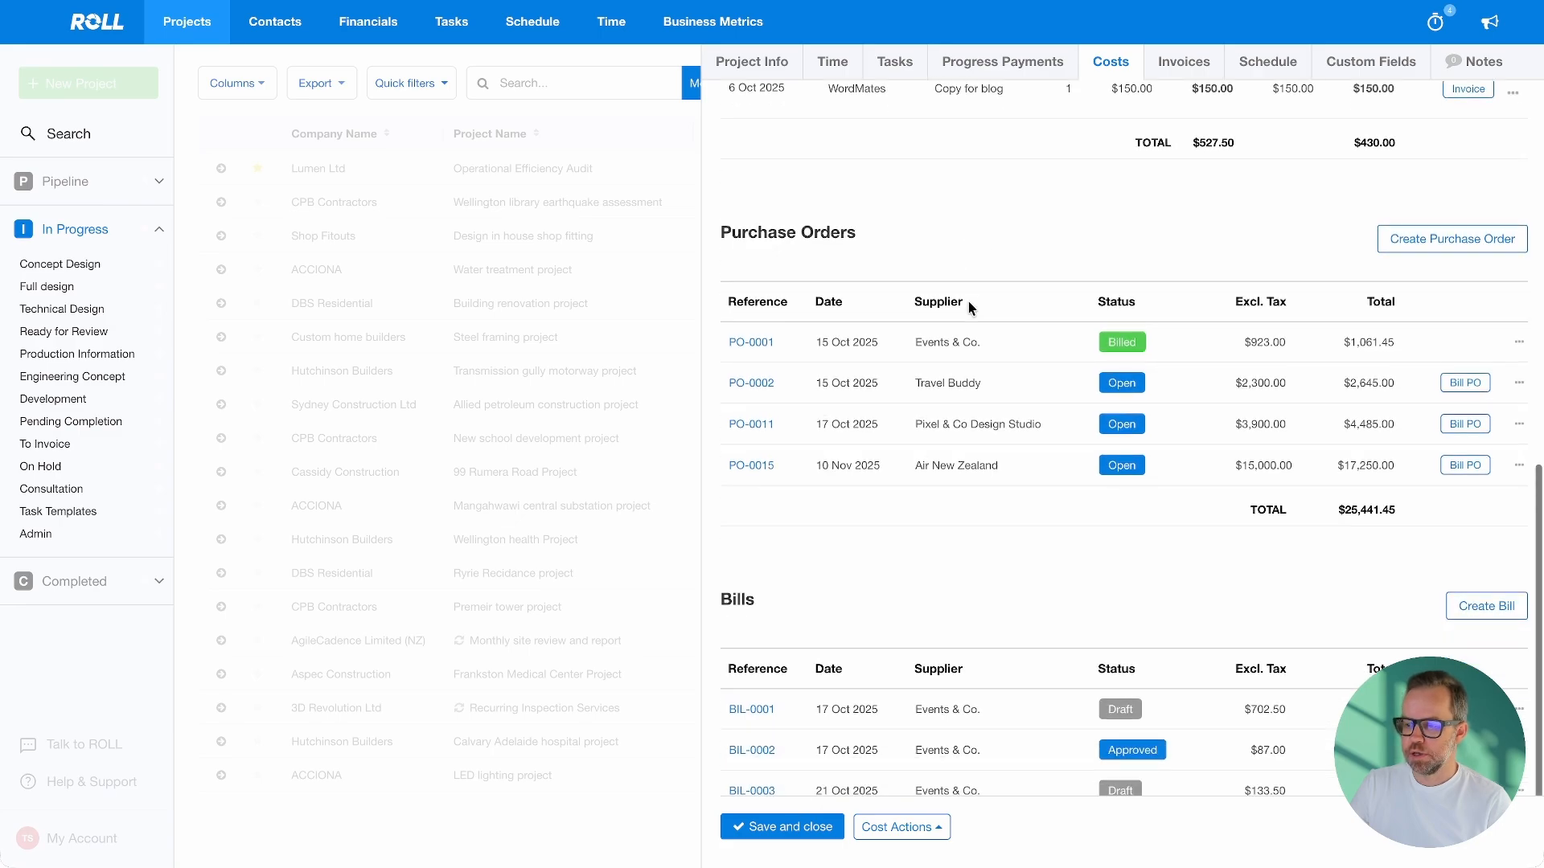
scroll(1069, 567, "down", 1)
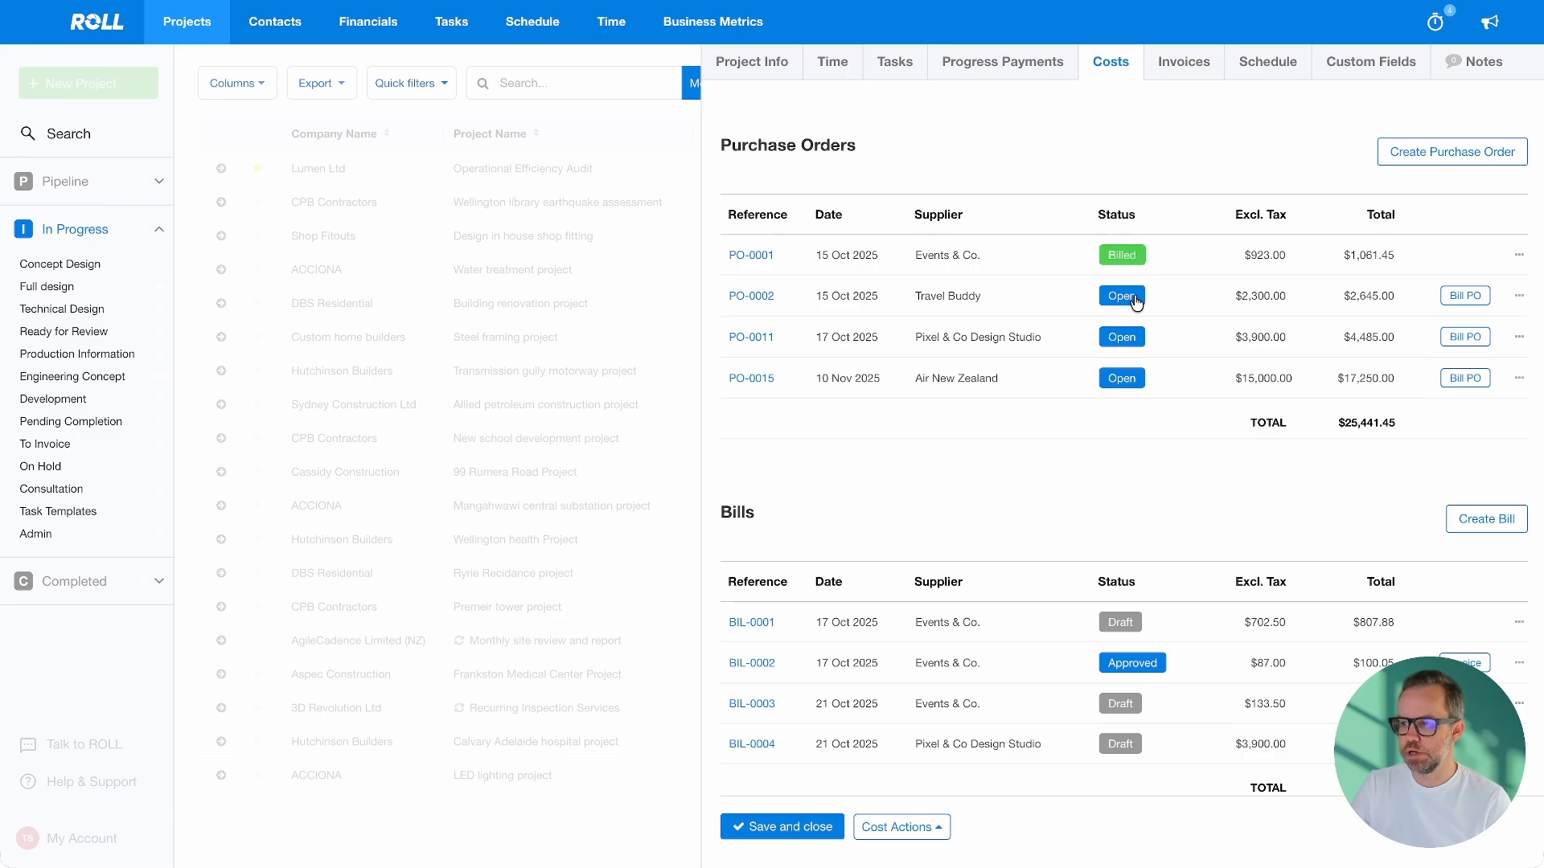
scroll(1133, 321, "down", 1)
left_click(1518, 355)
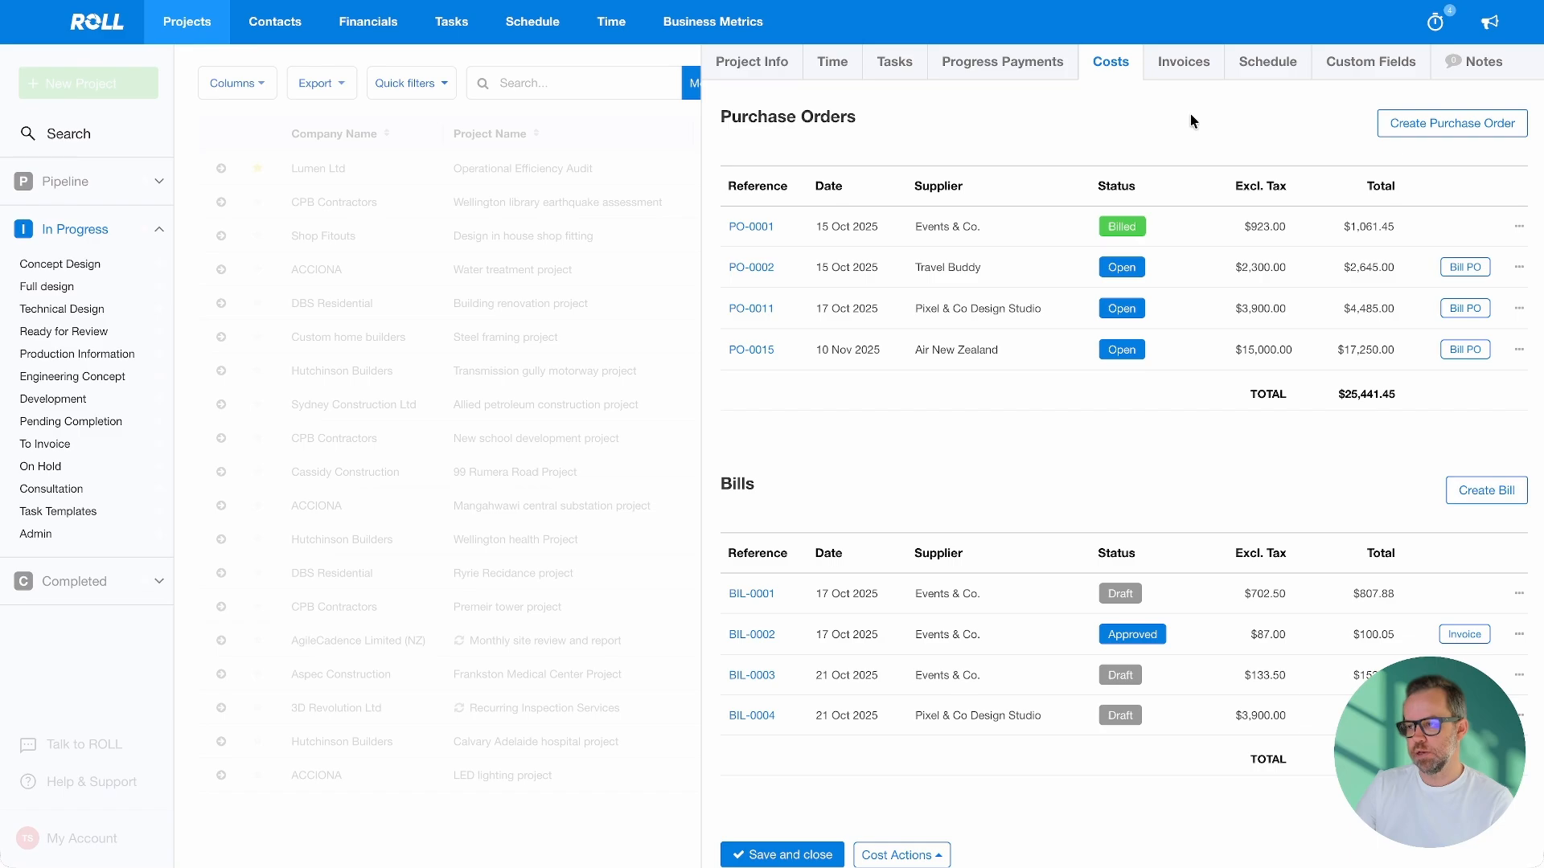
Bill both PO-0015 lines, reducing In flight entertainment quantity from 200 to 100
left_click(1478, 357)
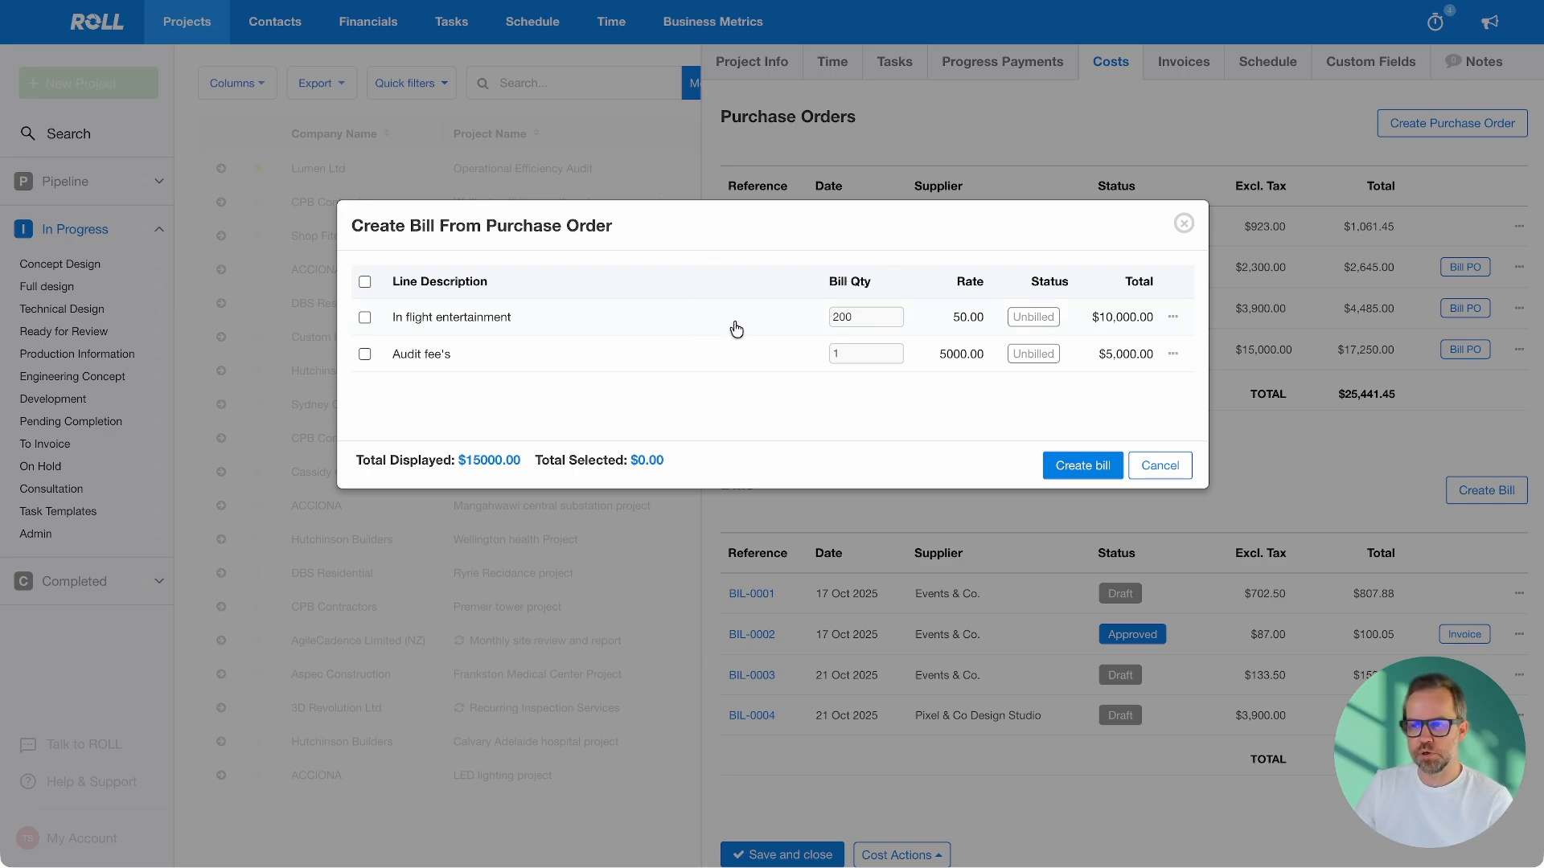
left_click(364, 316)
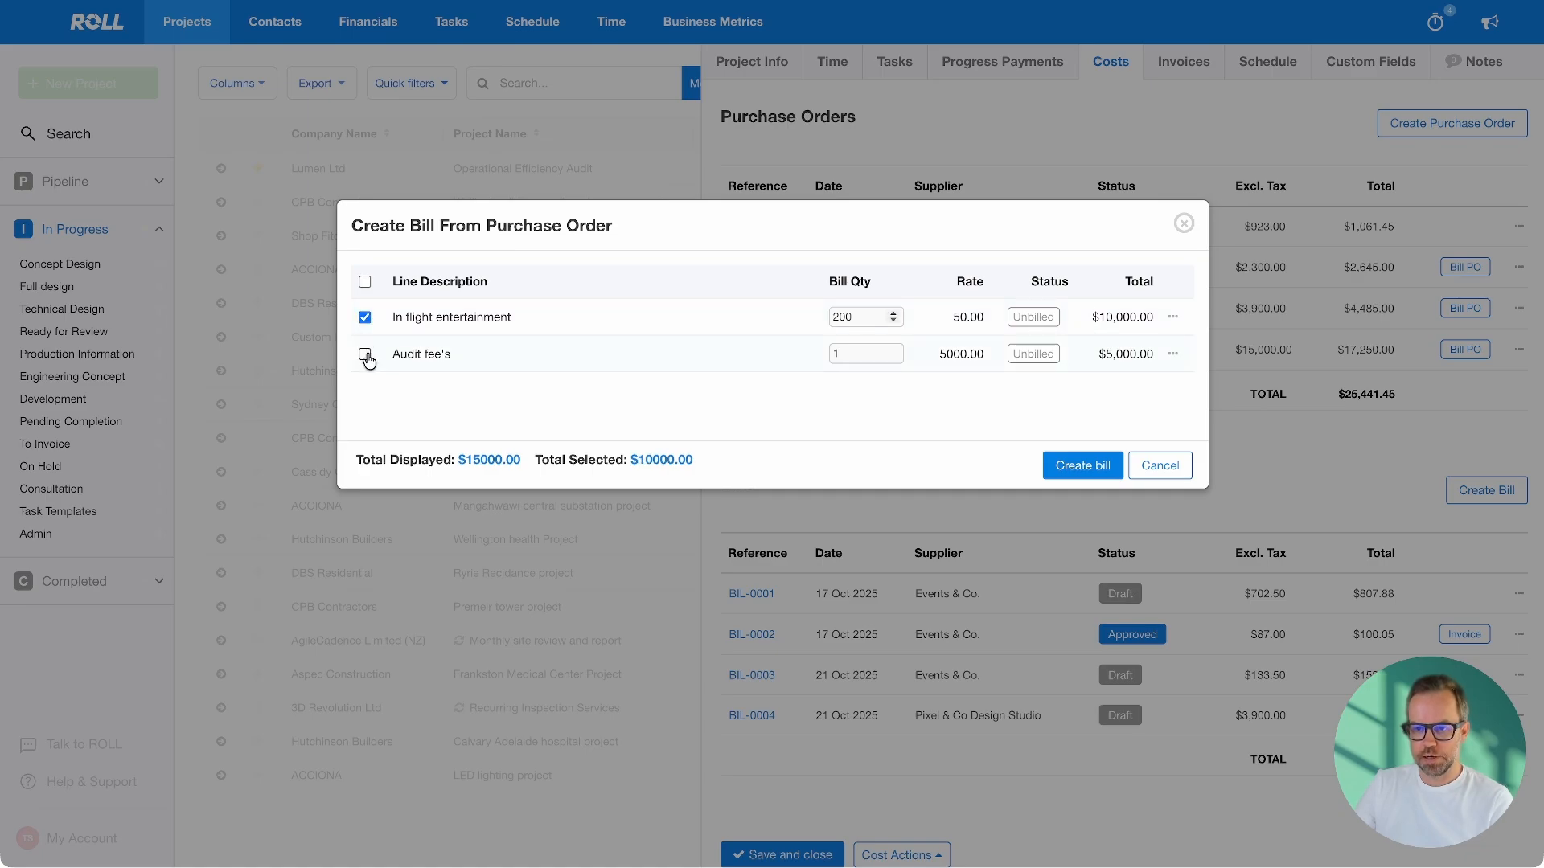
left_click(366, 356)
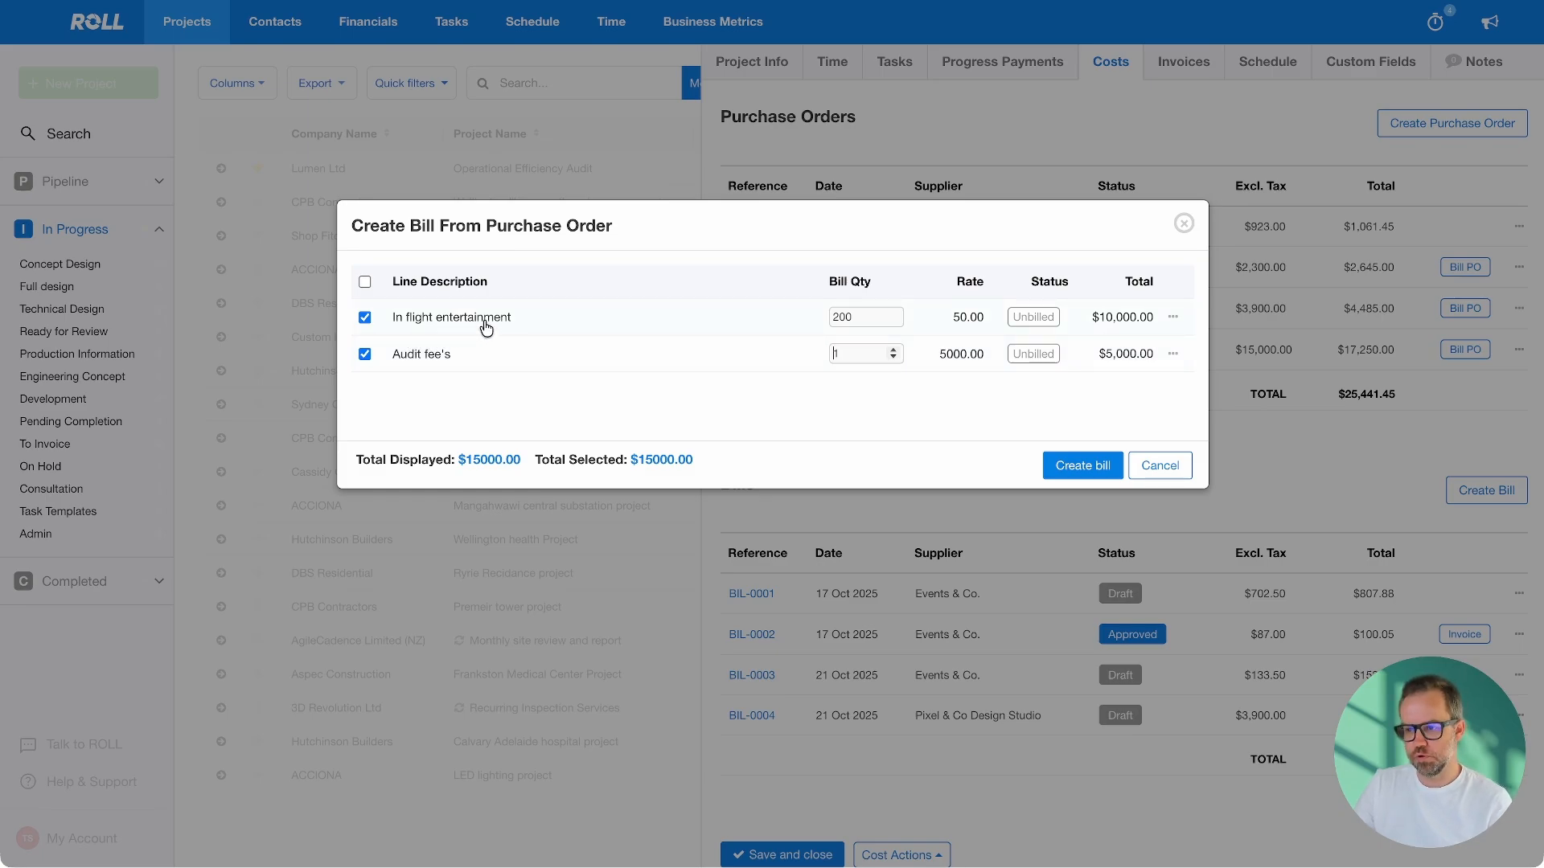
double_click(836, 317)
type("100")
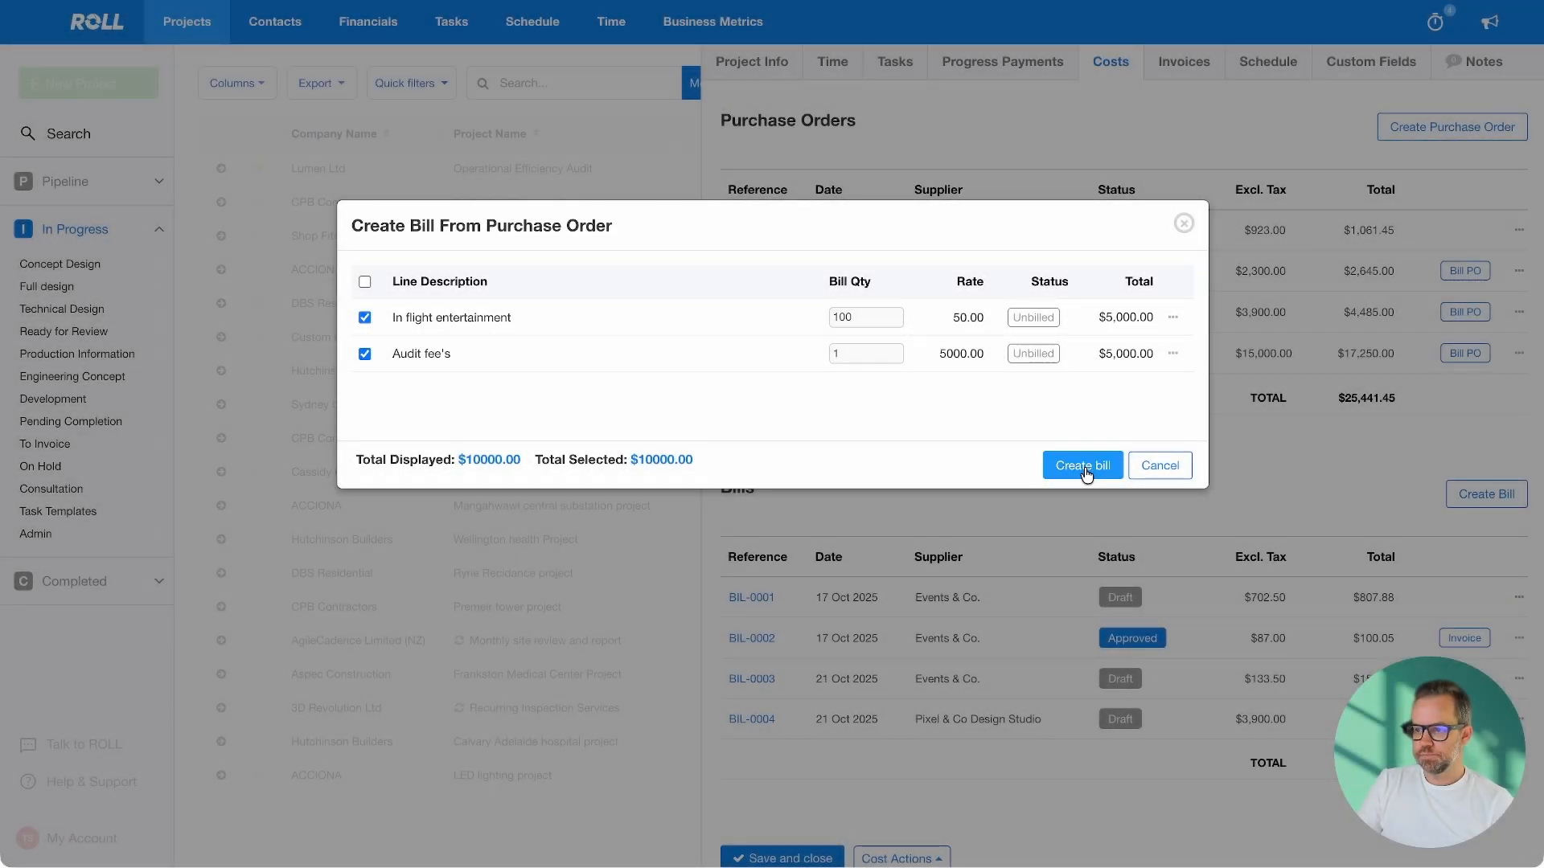
left_click(1084, 468)
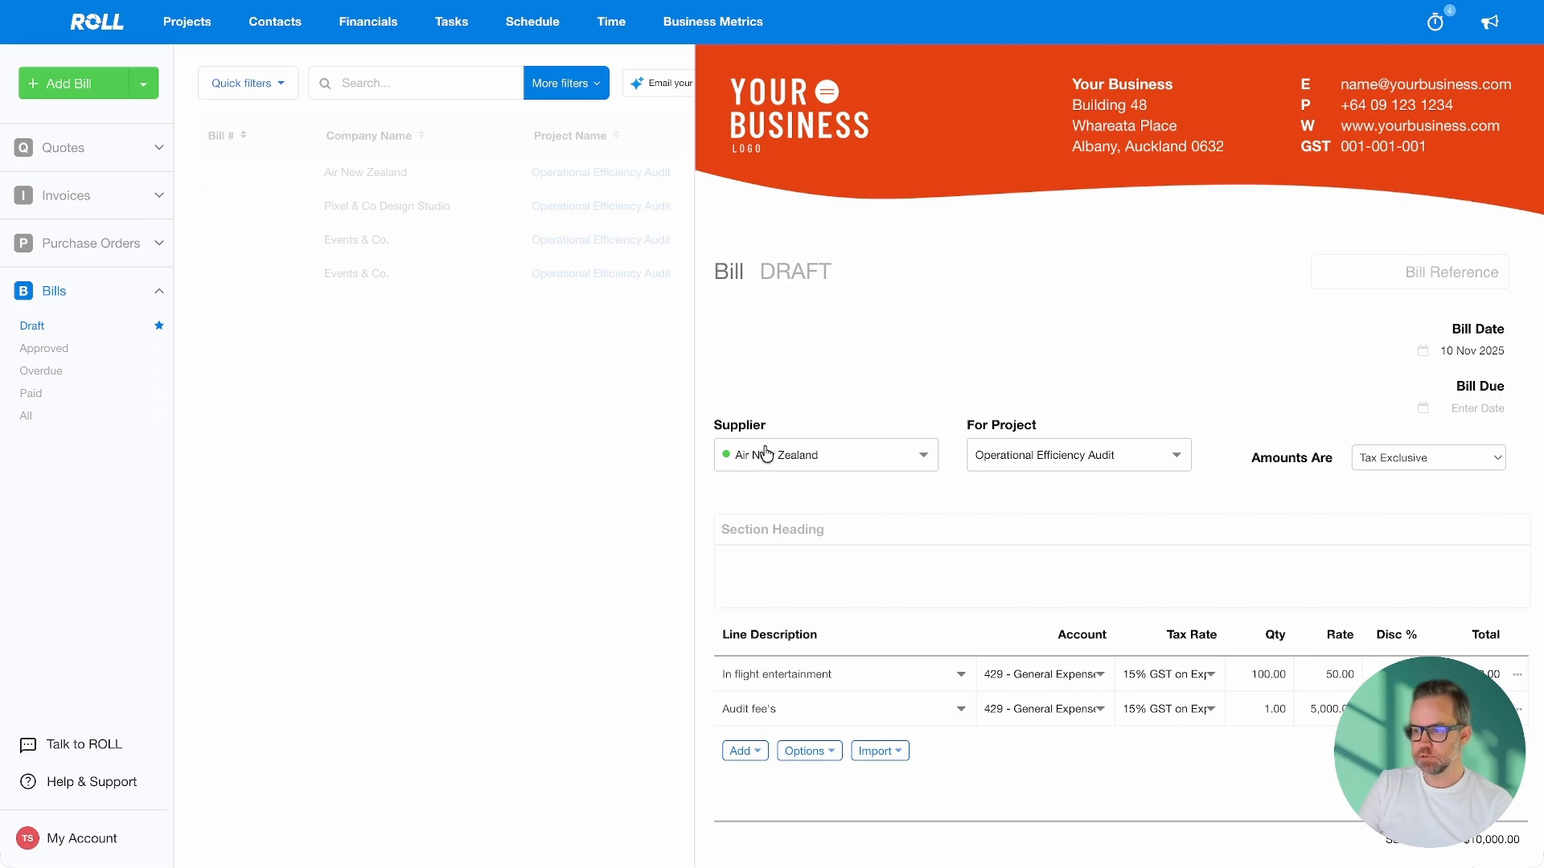
Enter bill reference ANZ0987654, set due date 30 Nov 2025, and approve the bill
left_click(1404, 276)
type("A")
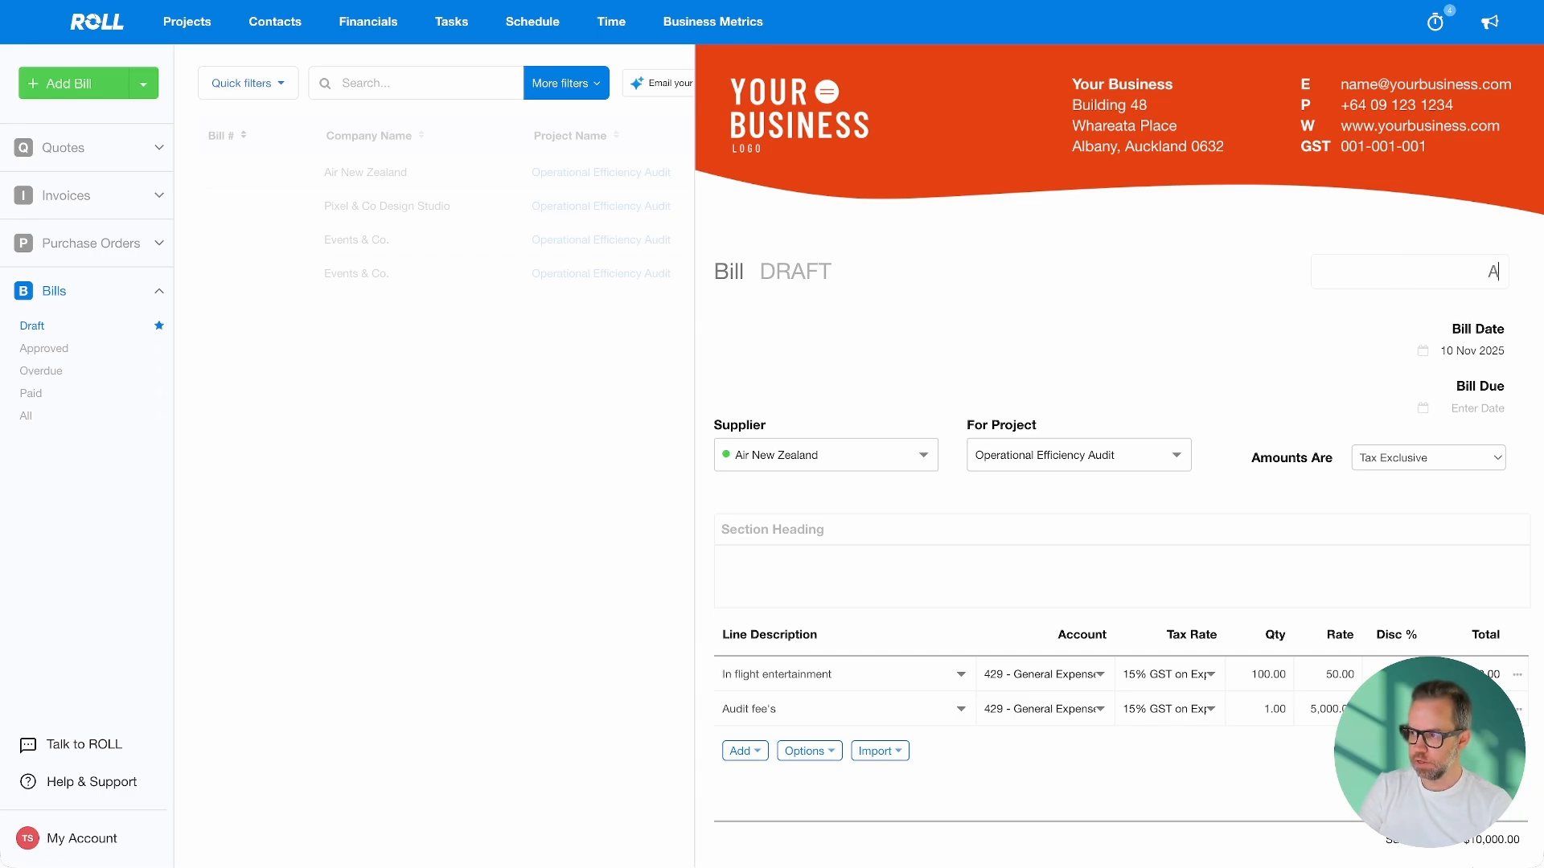
type("NZ")
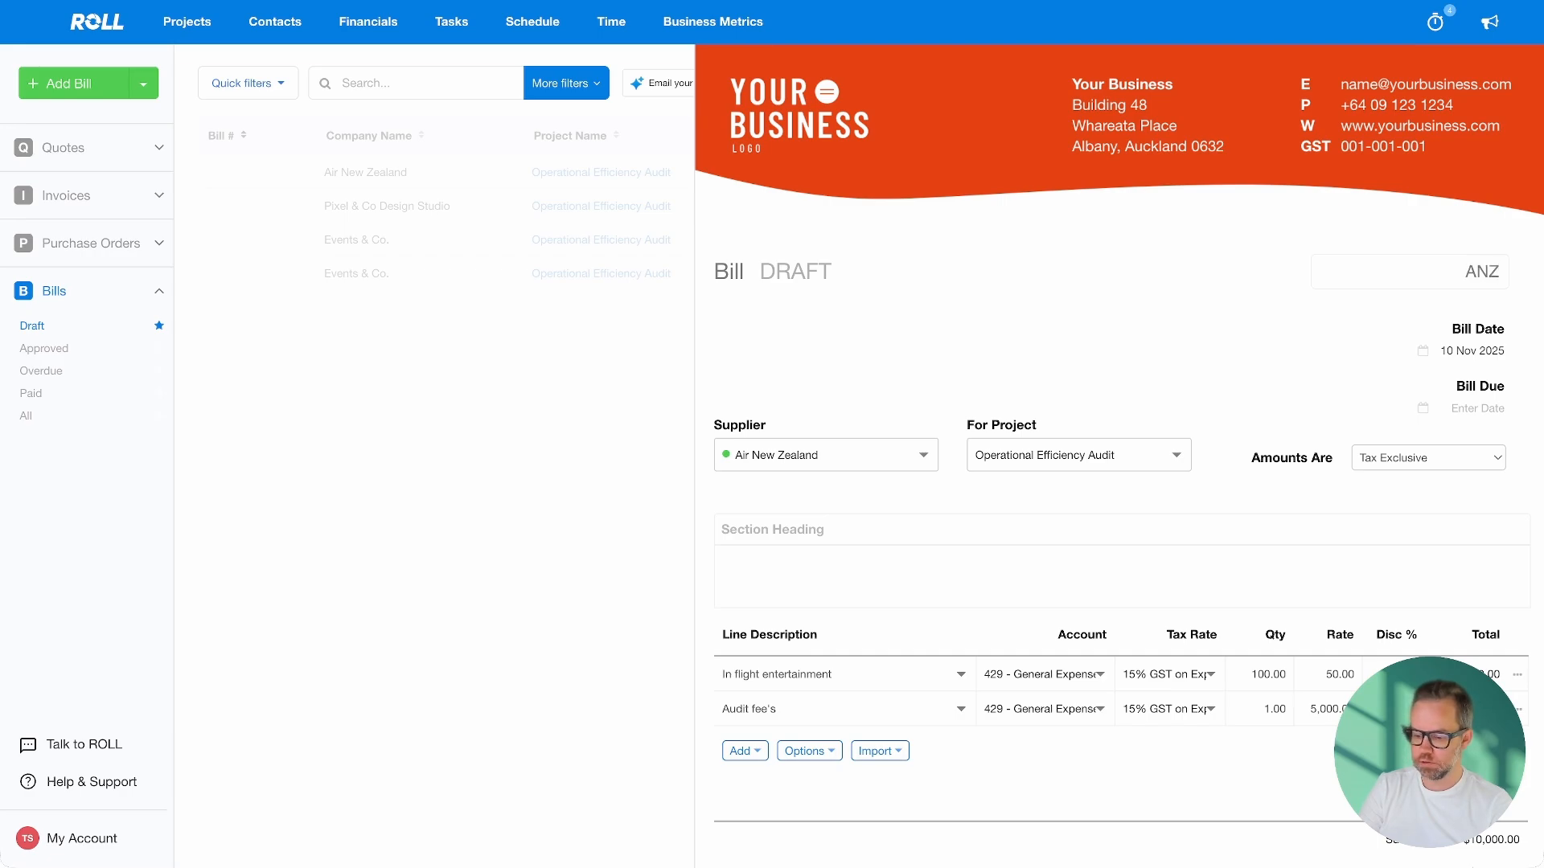
type("0987654")
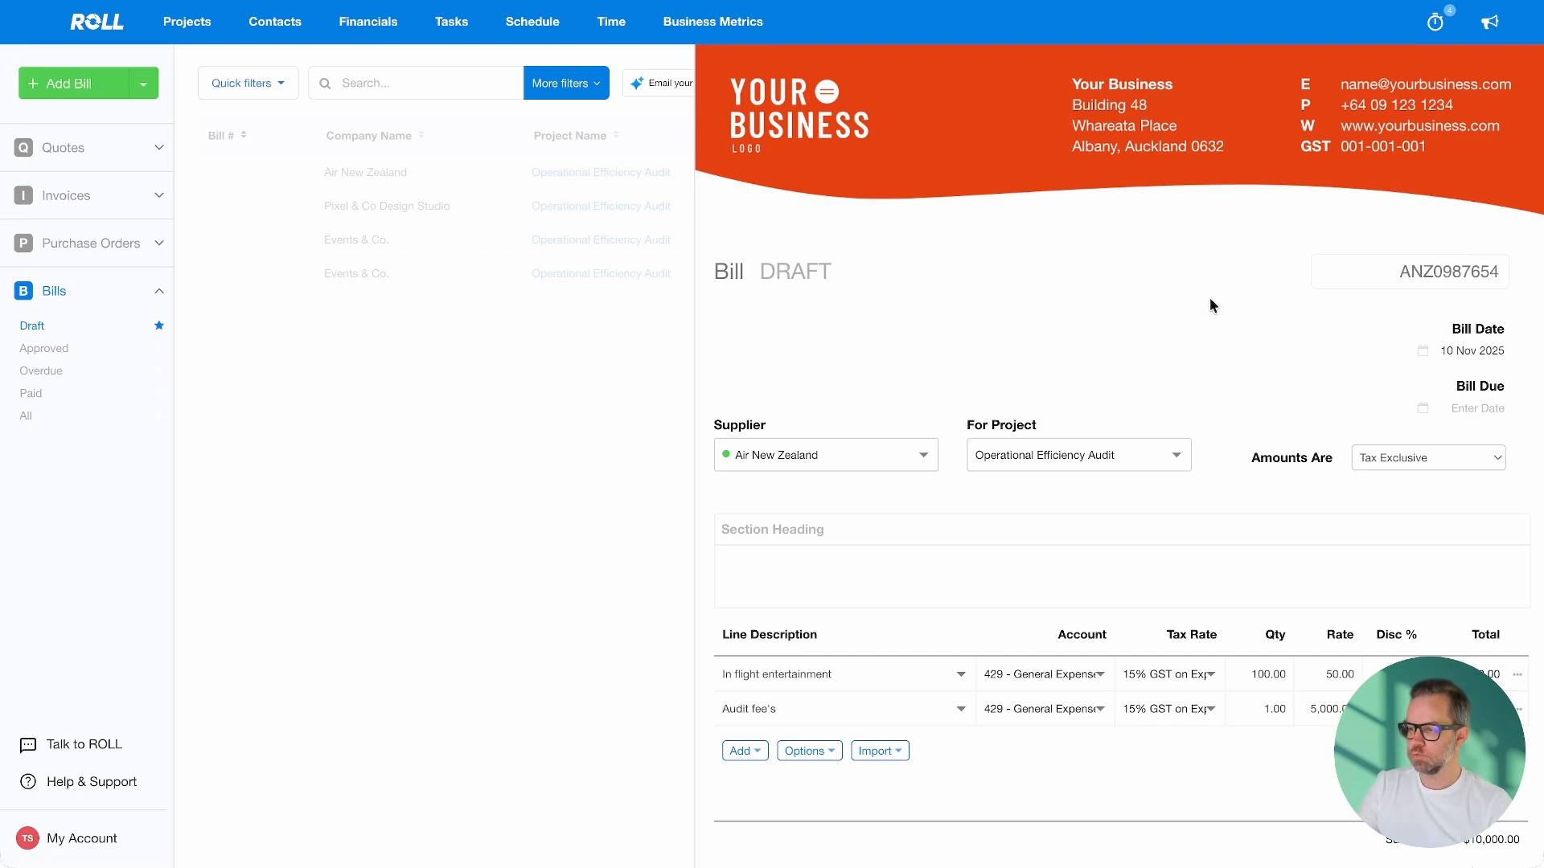
left_click(1487, 412)
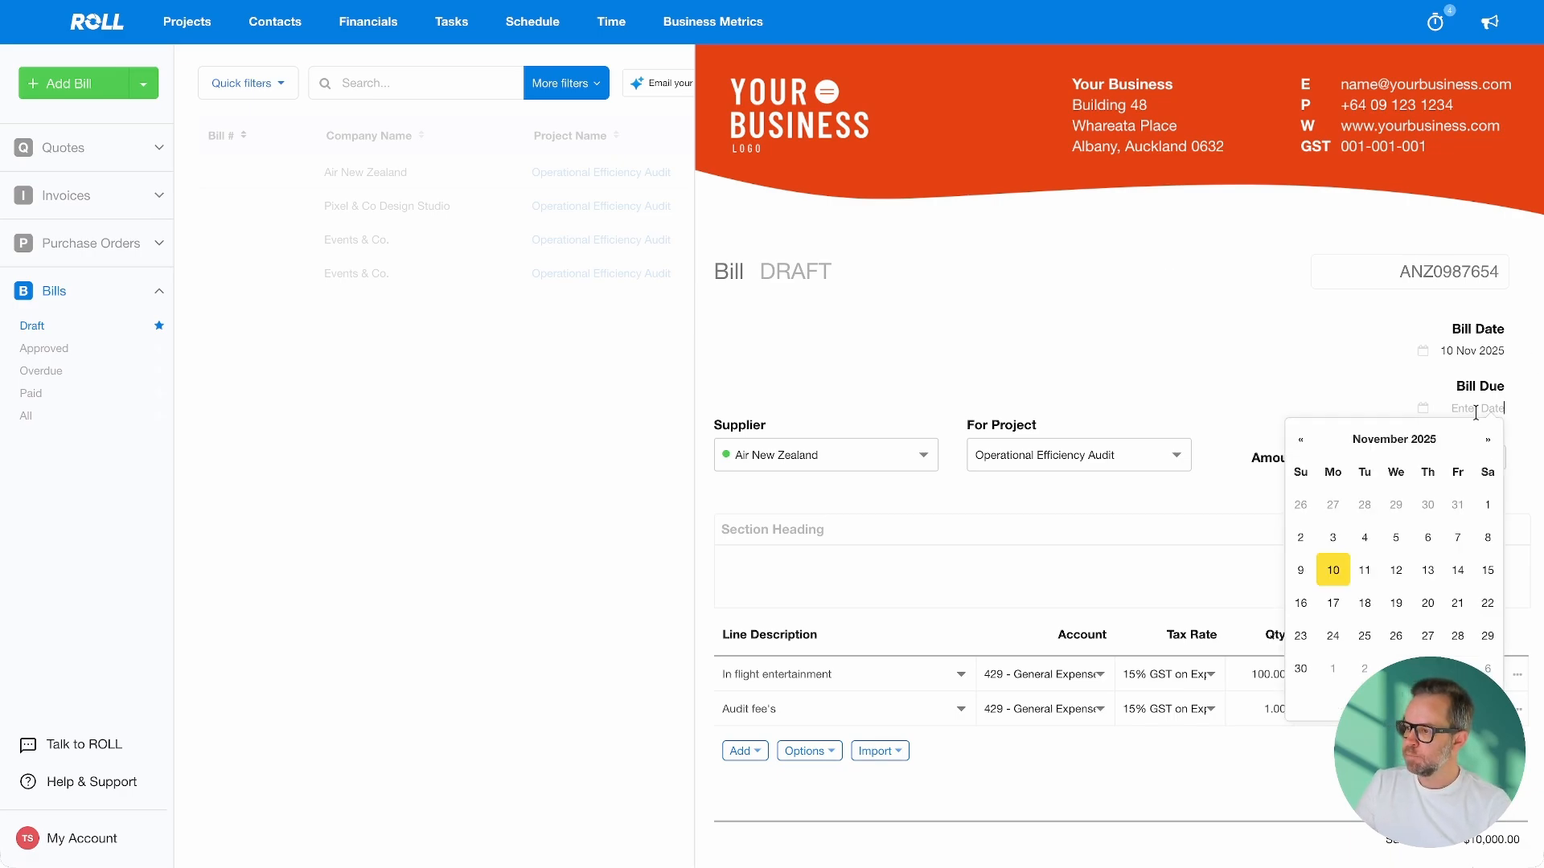
left_click(1302, 666)
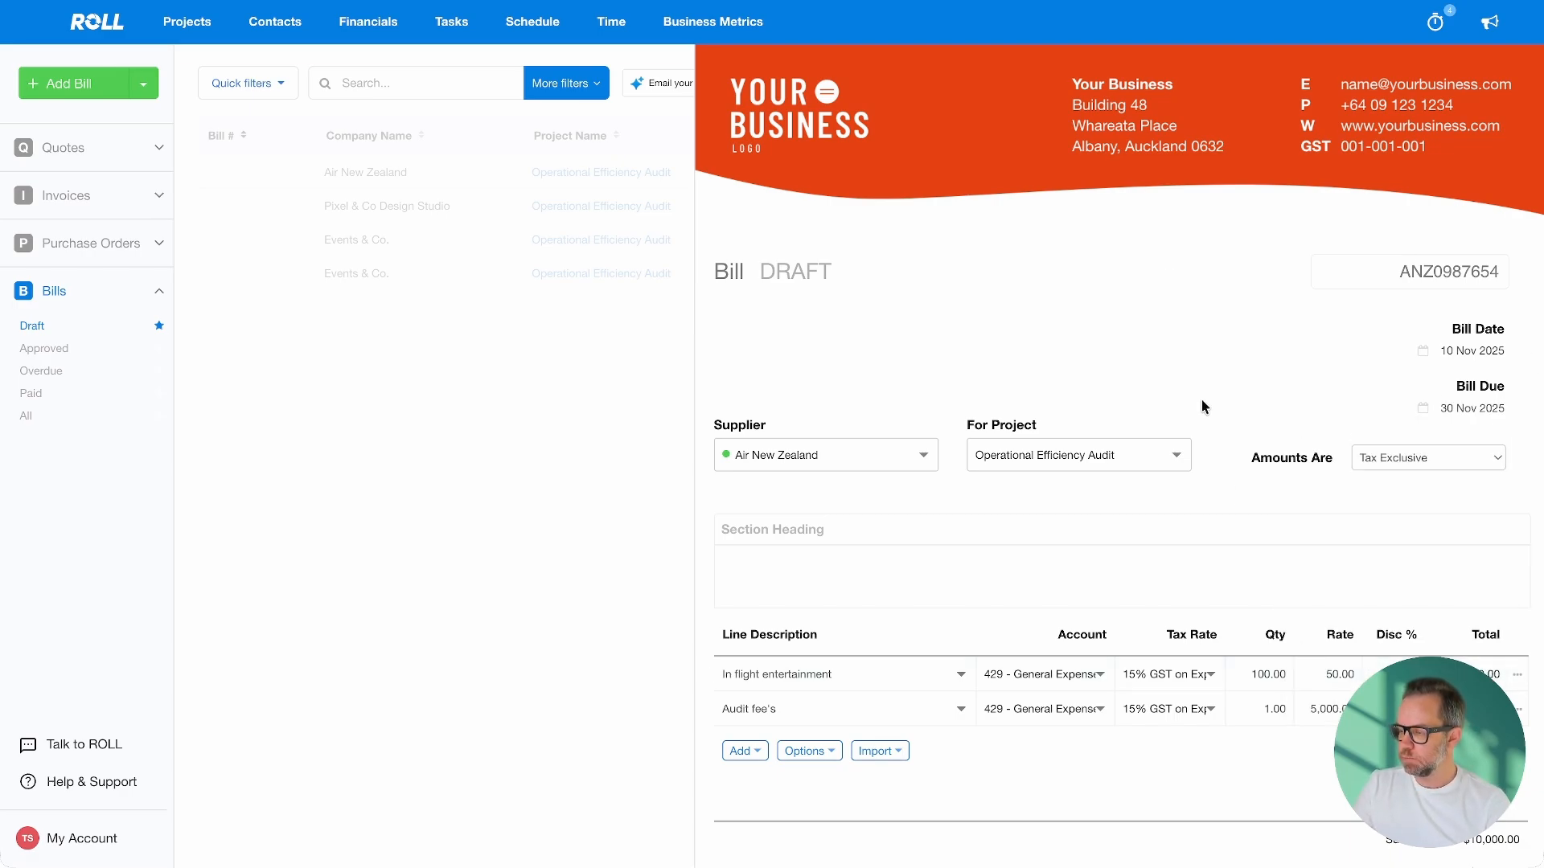
scroll(1236, 374, "down", 2)
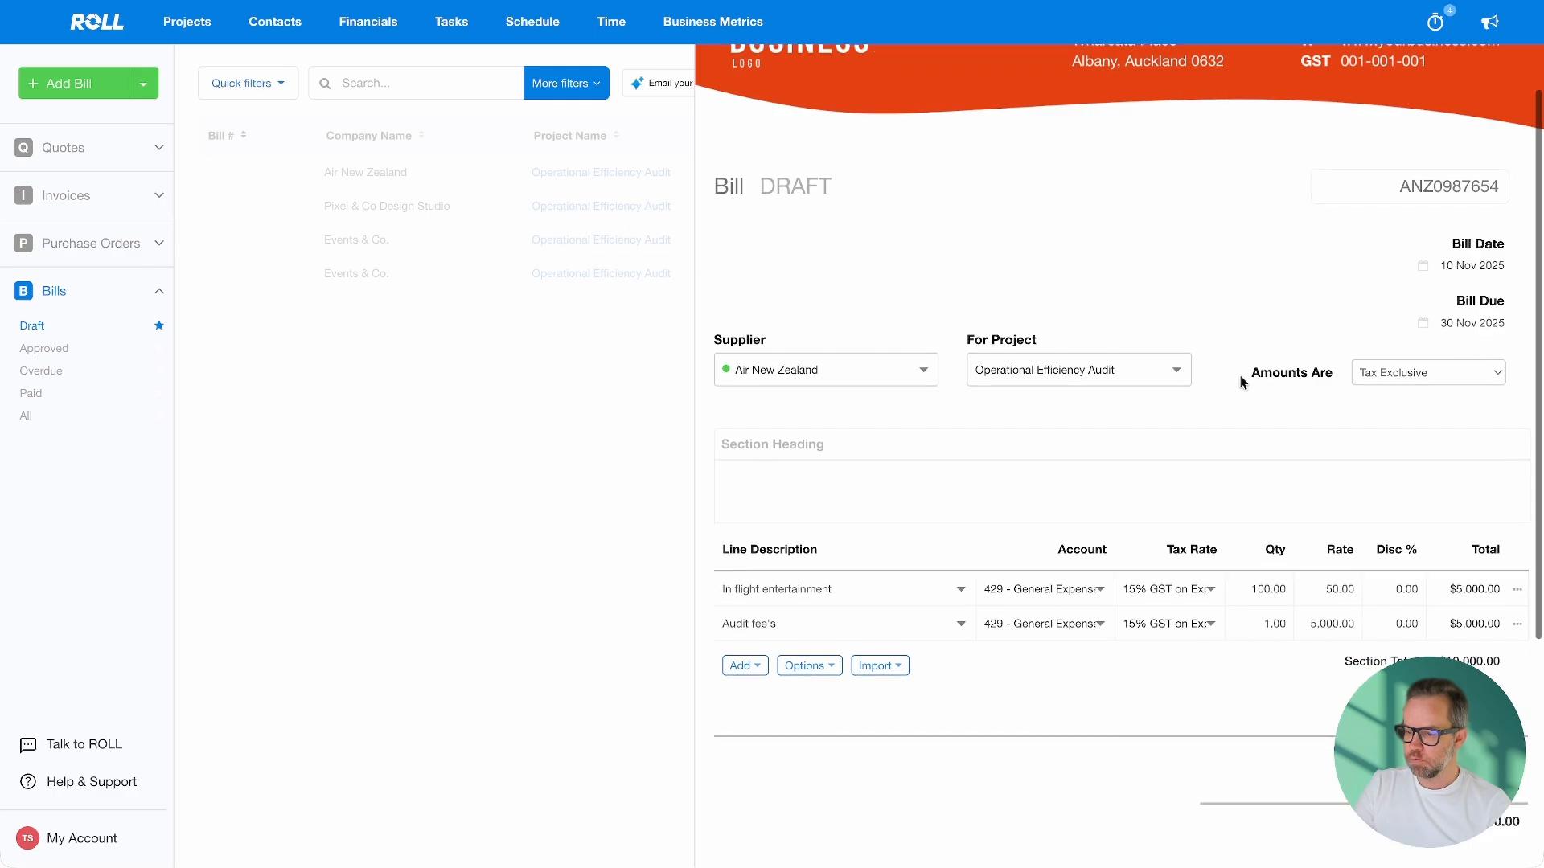
scroll(1172, 541, "down", 2)
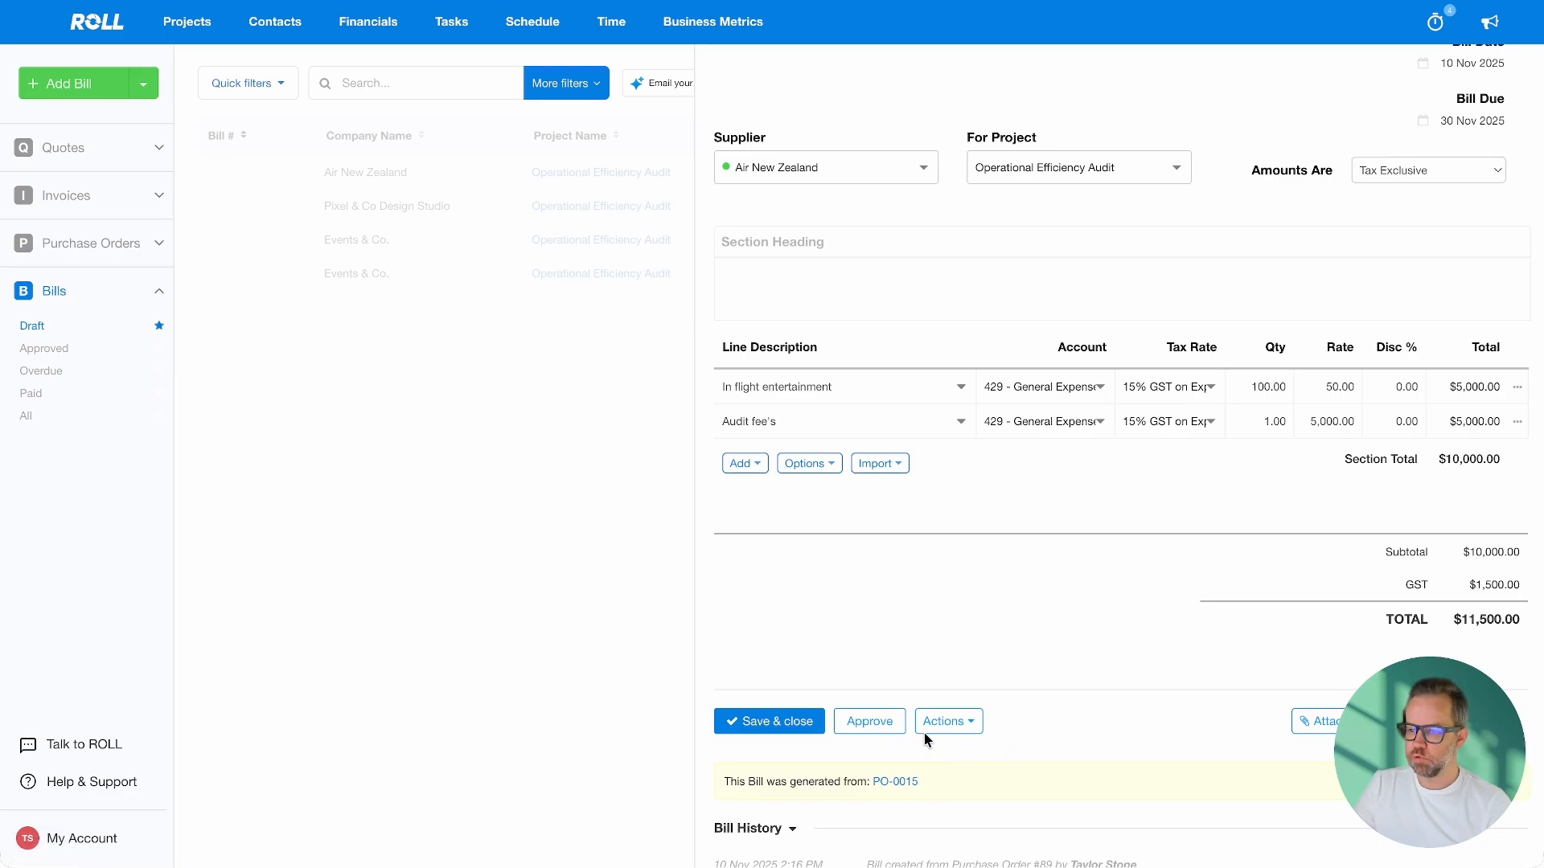
left_click(876, 729)
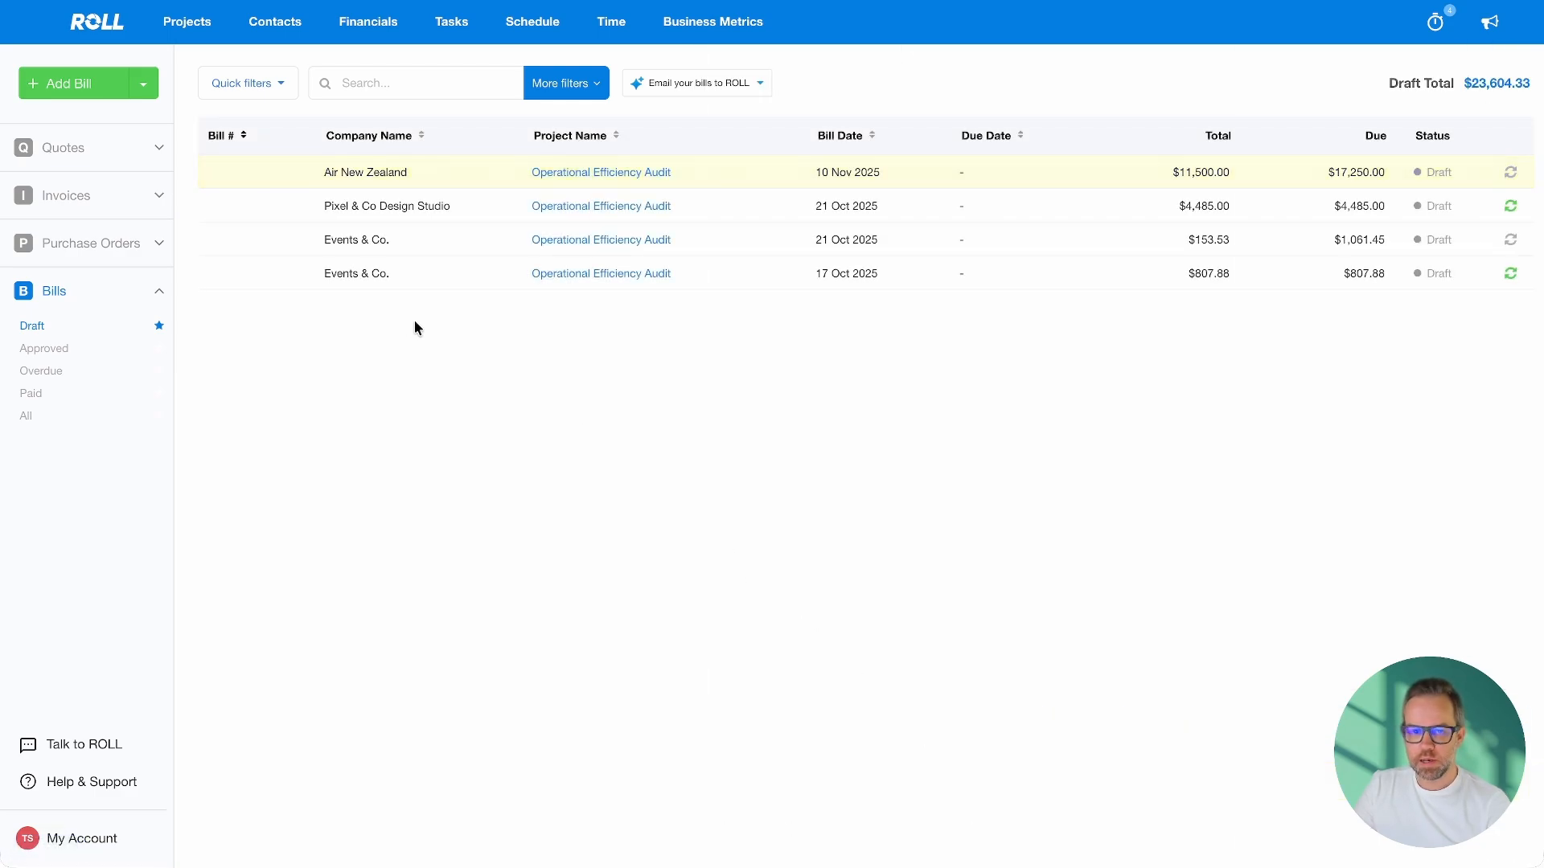
Open the Draft purchase orders list from the Purchase Orders sidebar item
left_click(86, 246)
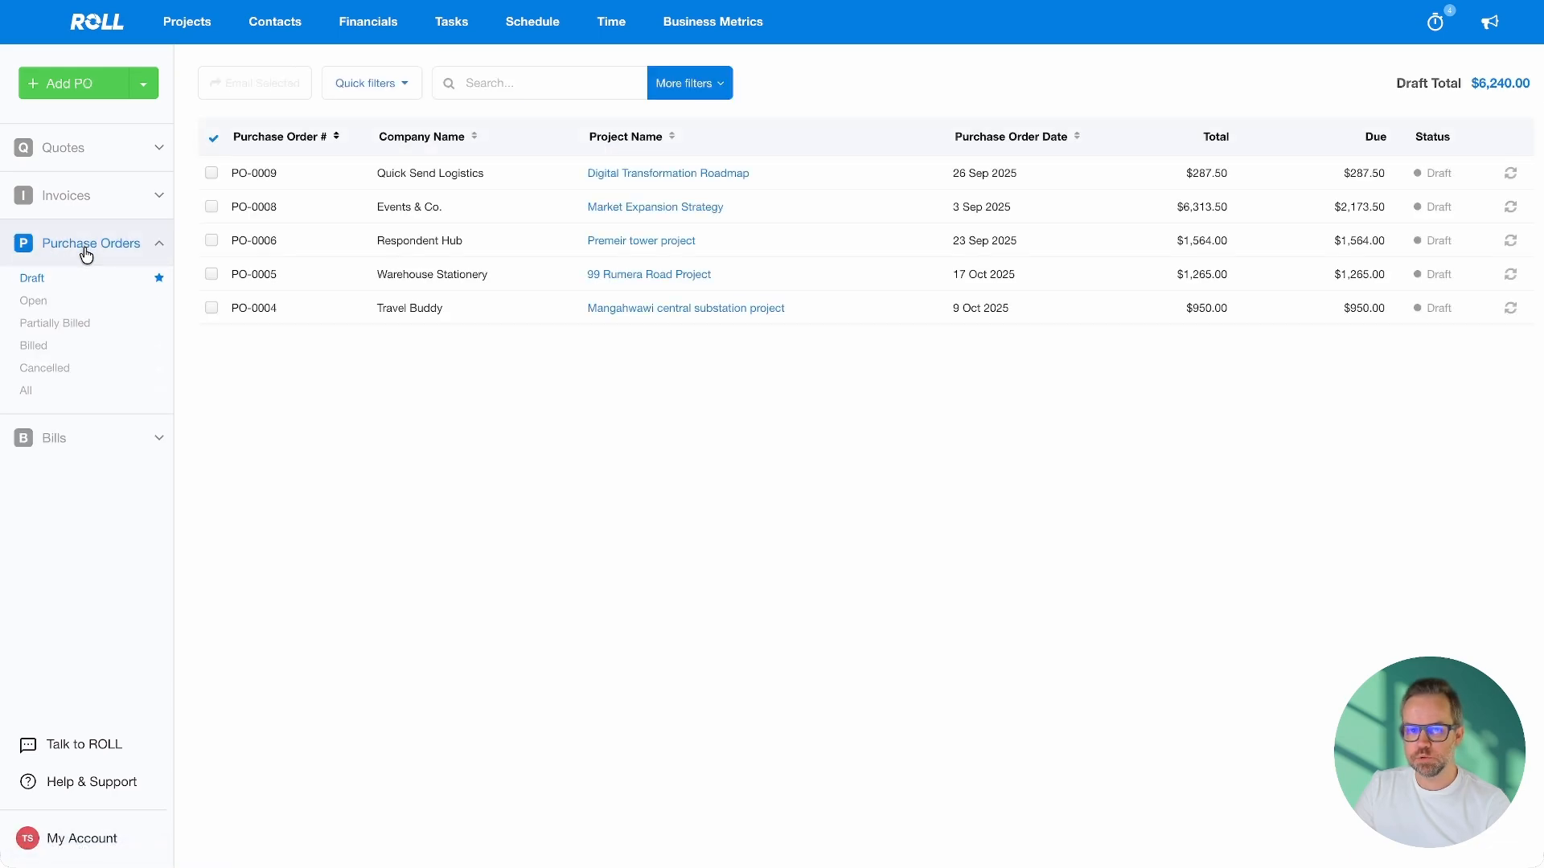
Filter to Partially Billed purchase orders and inspect PO-0015's line billing statuses
left_click(74, 330)
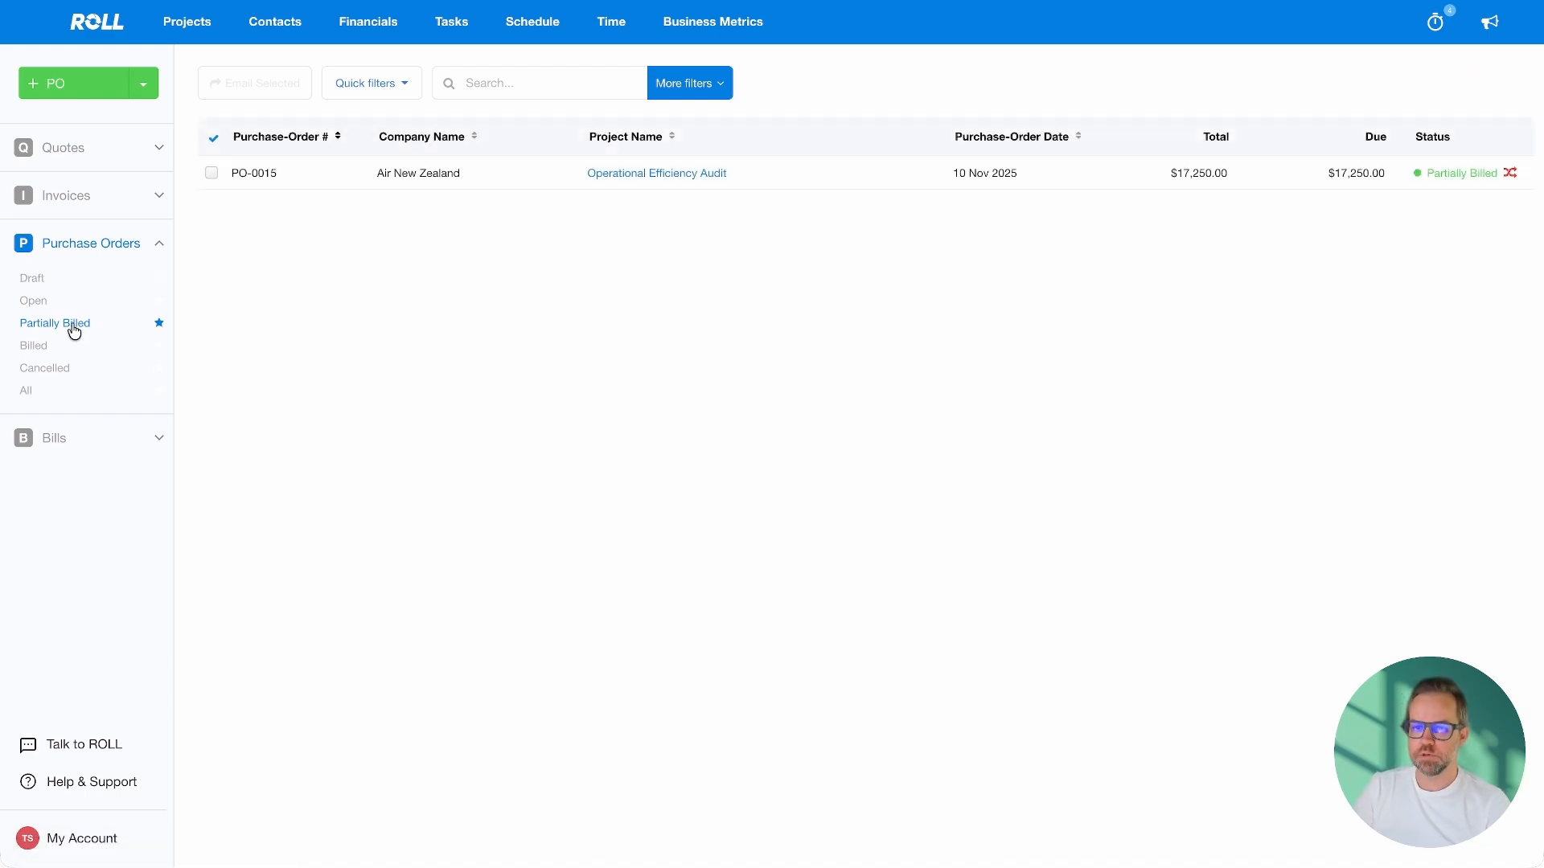
left_click(406, 175)
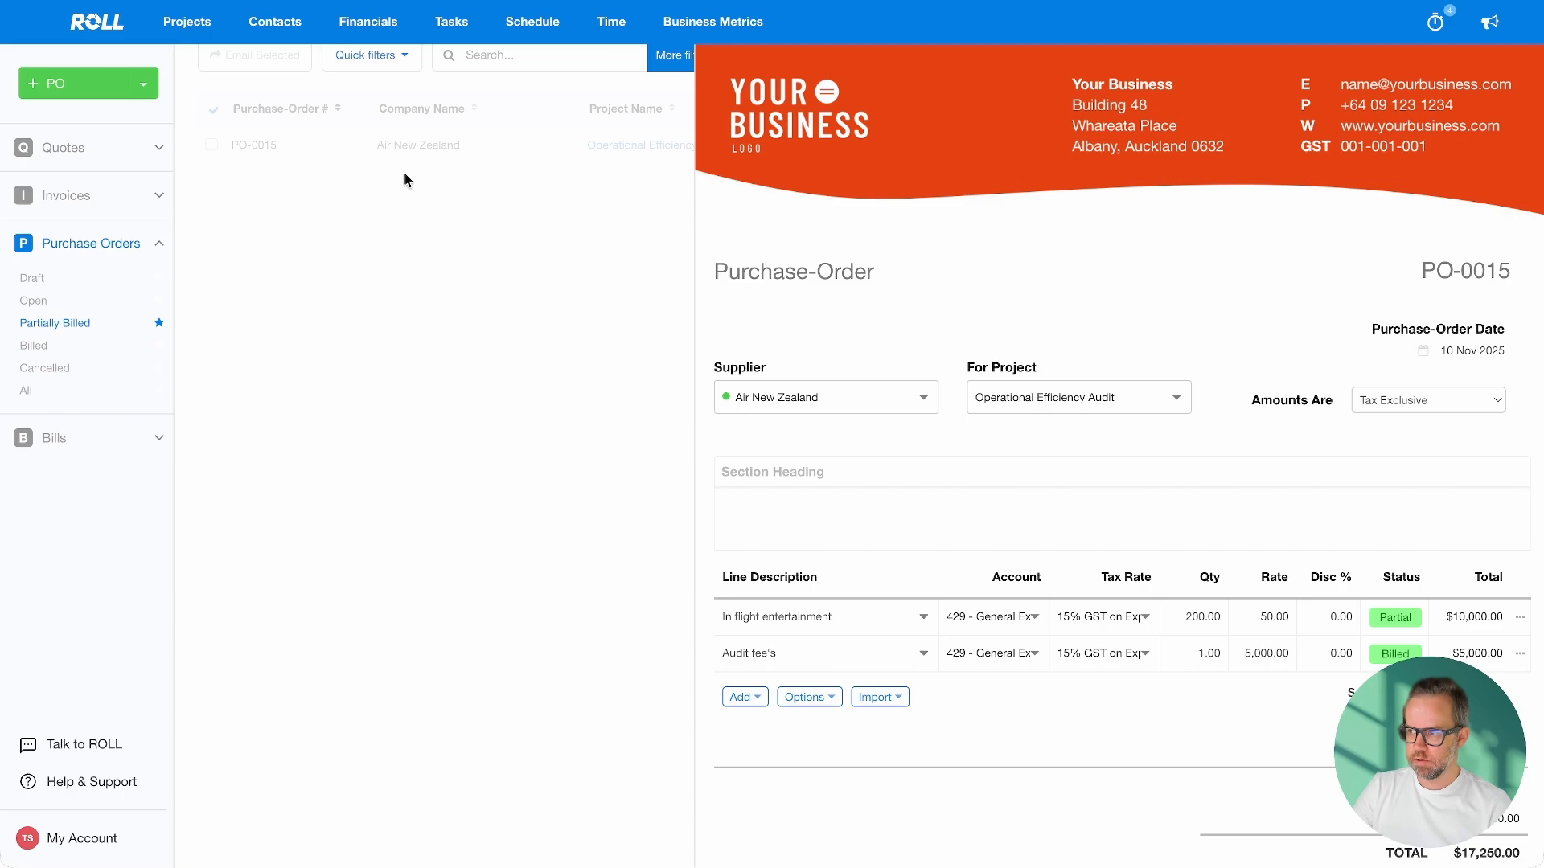
scroll(1078, 310, "down", 3)
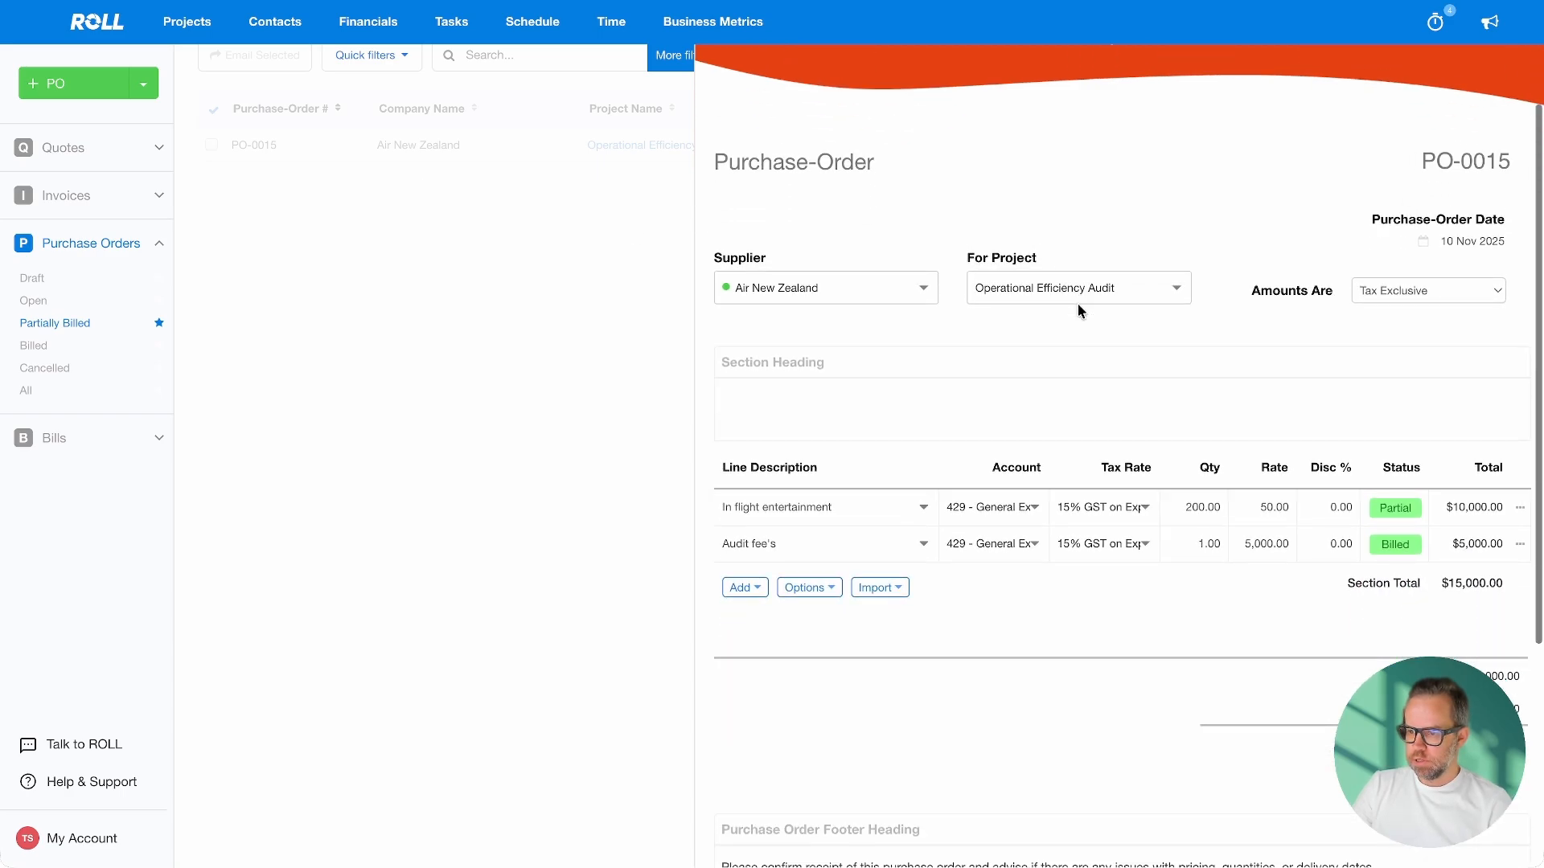
mouse_move(1397, 531)
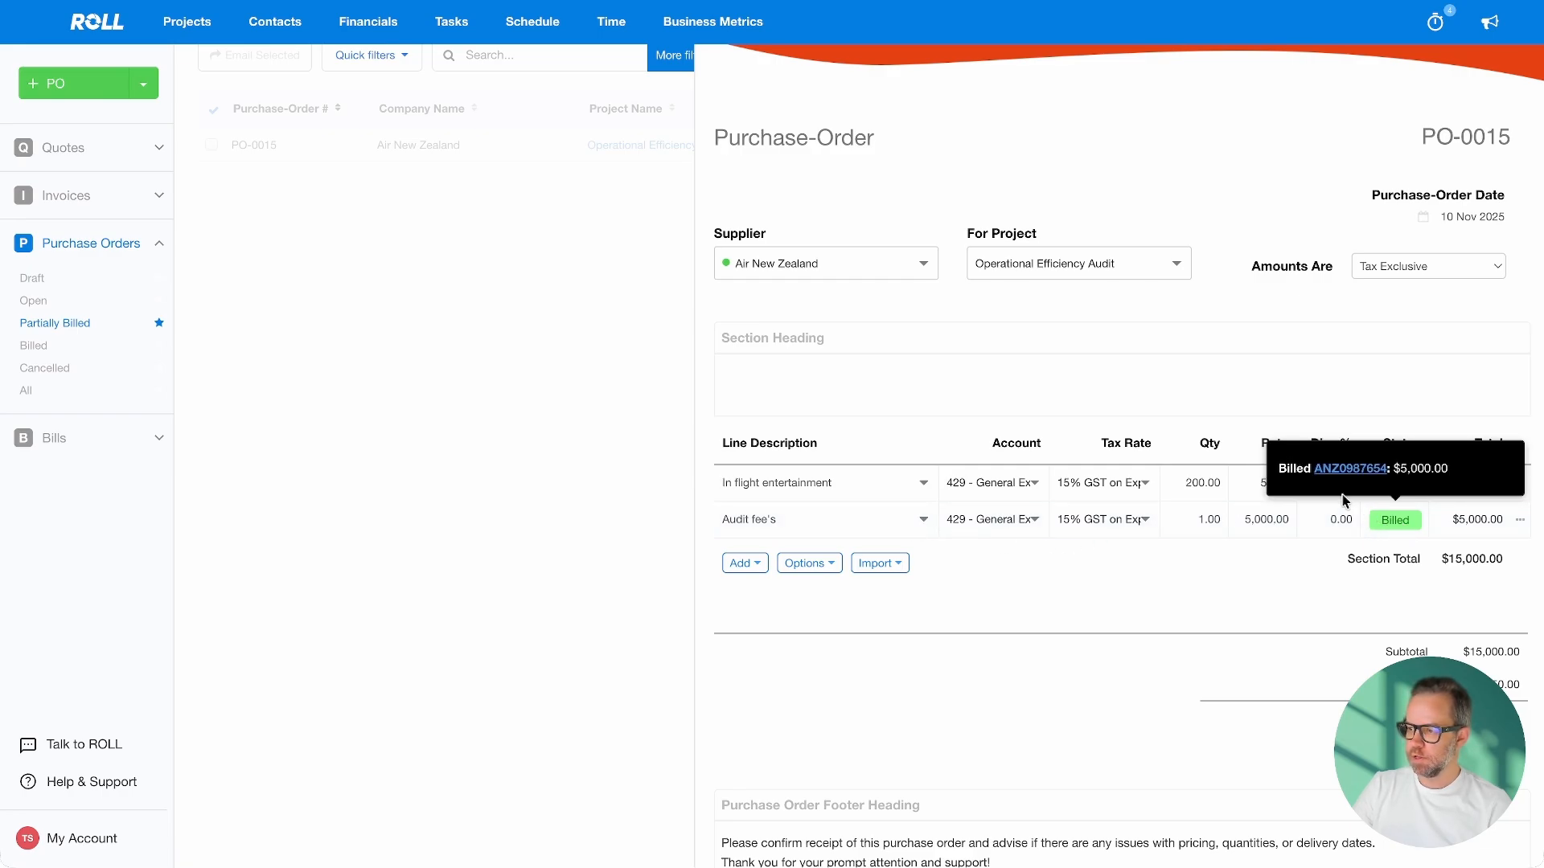
mouse_move(1395, 482)
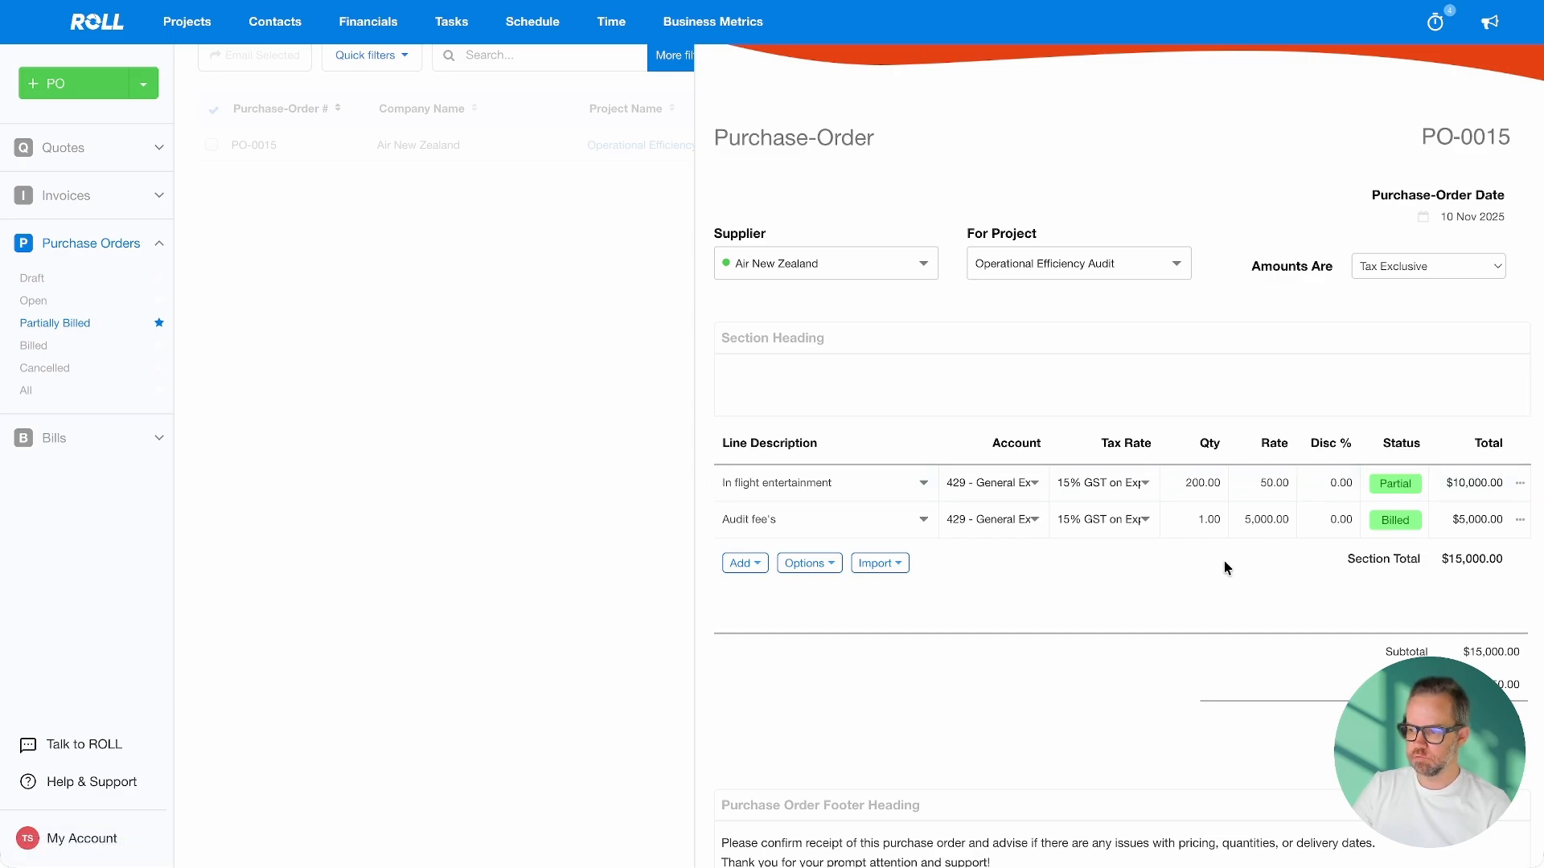
scroll(1224, 561, "down", 3)
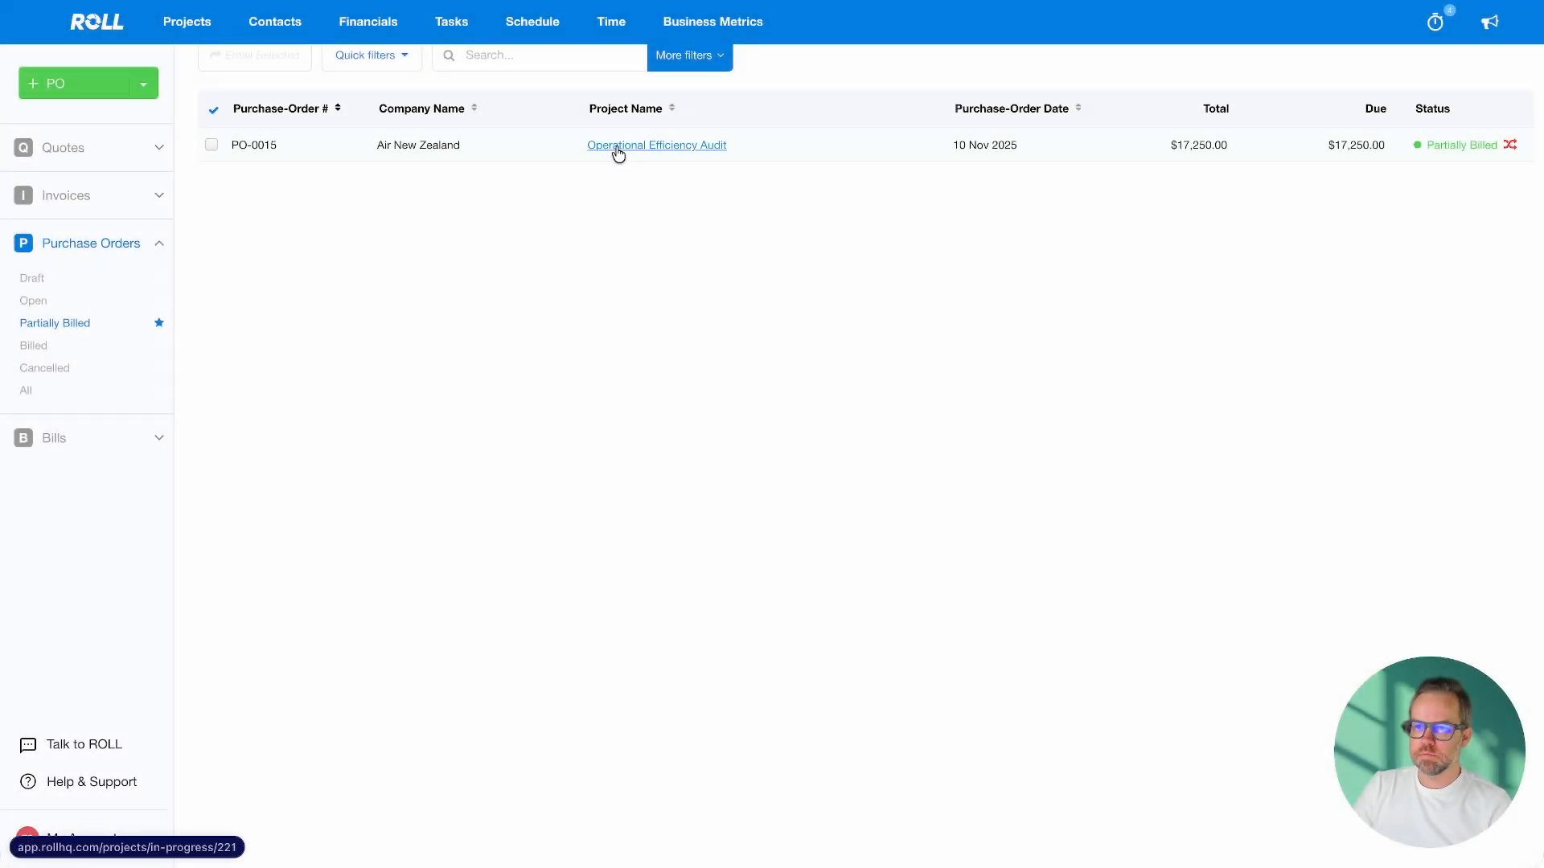
Show the Operational Efficiency Audit project's costs, down to its purchase orders and bills
left_click(619, 146)
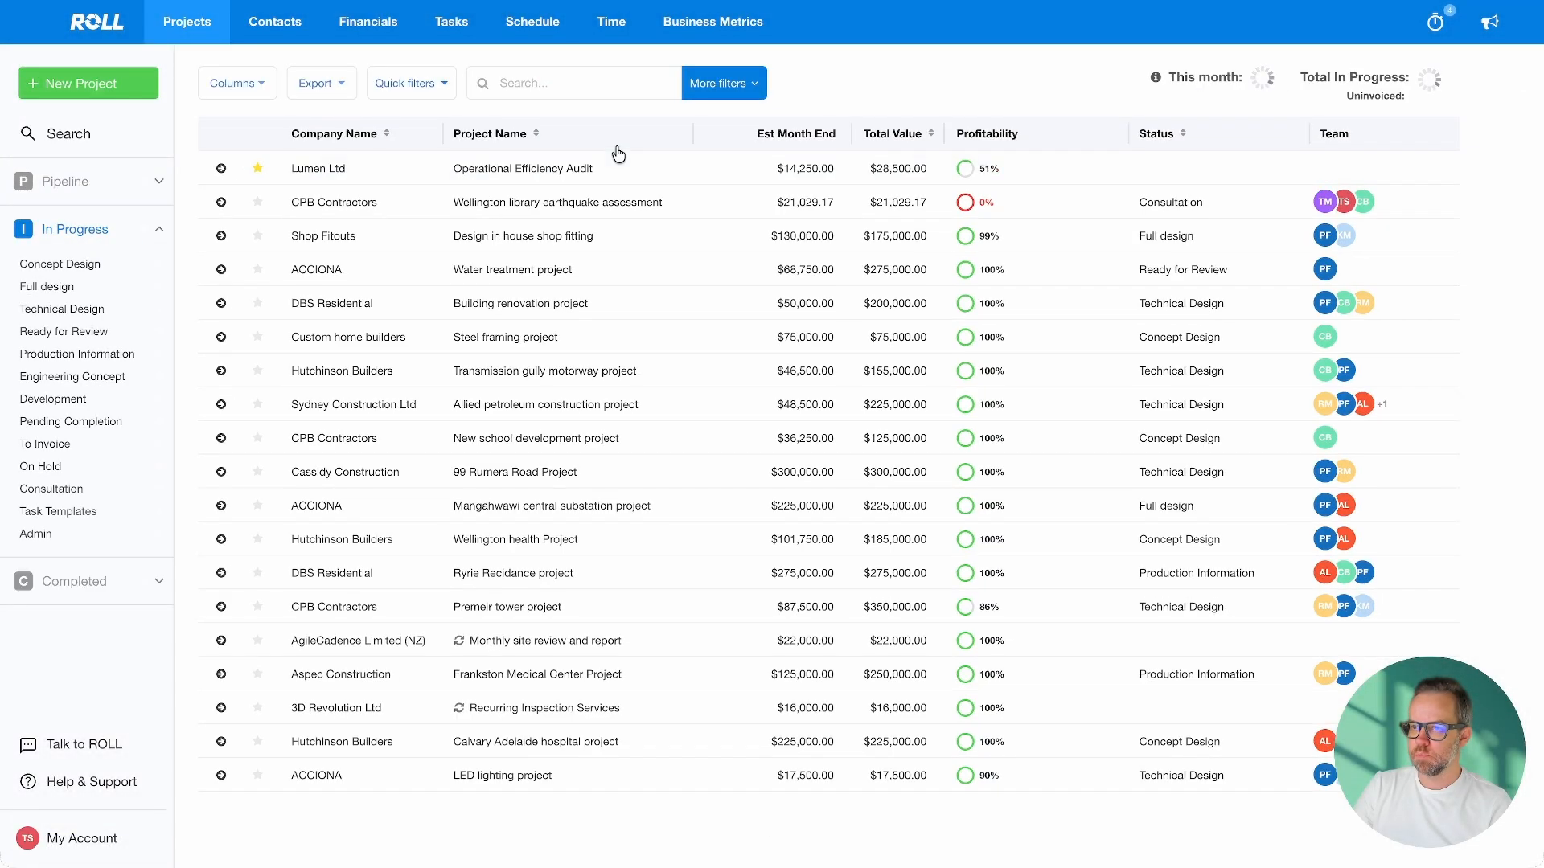
left_click(1131, 74)
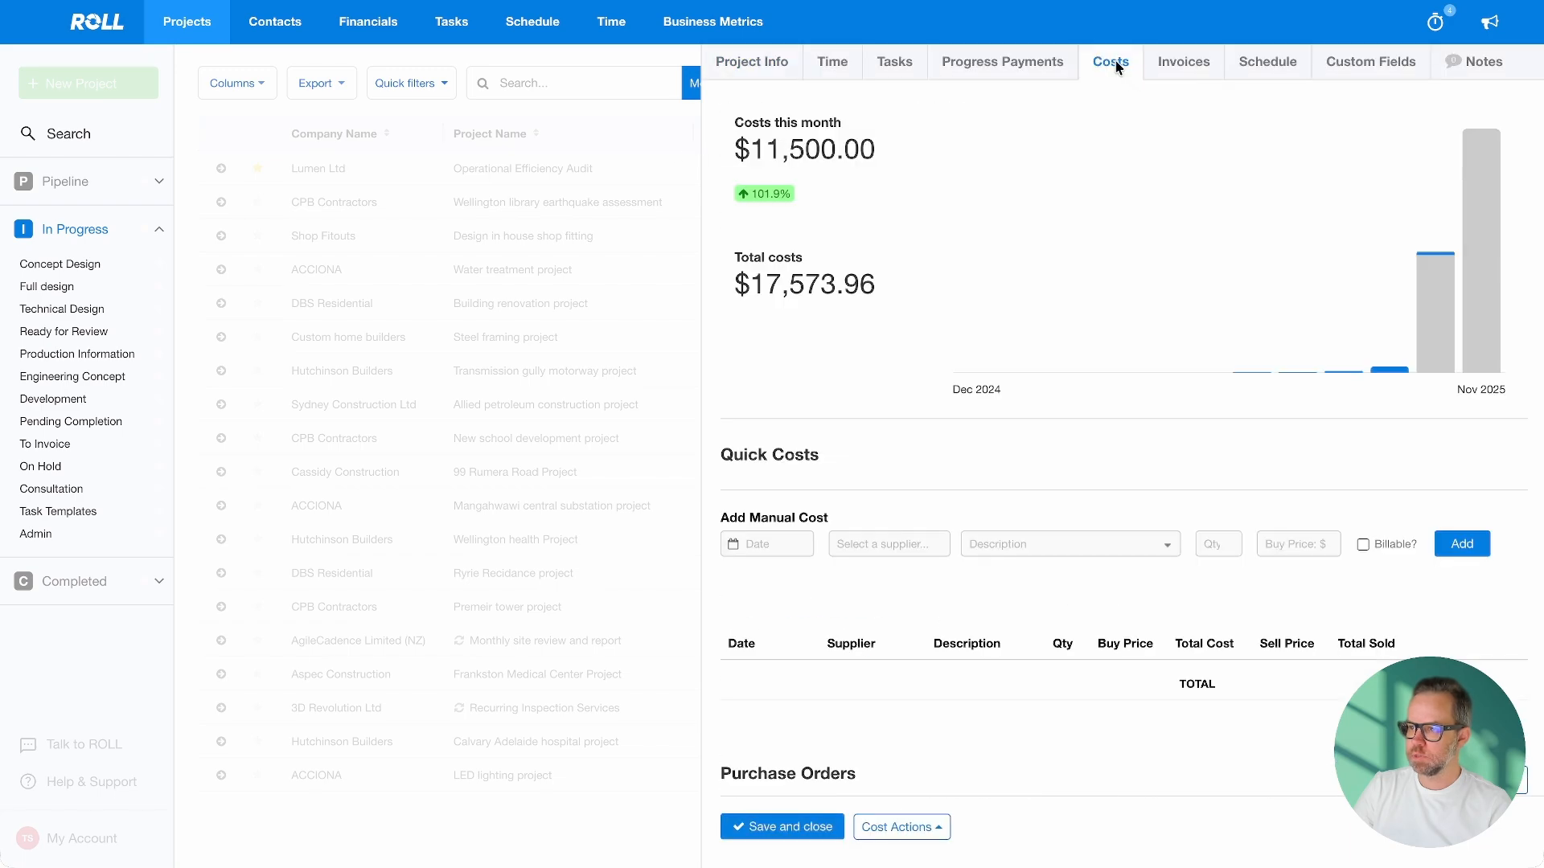
scroll(1156, 341, "down", 3)
scroll(1156, 341, "down", 10)
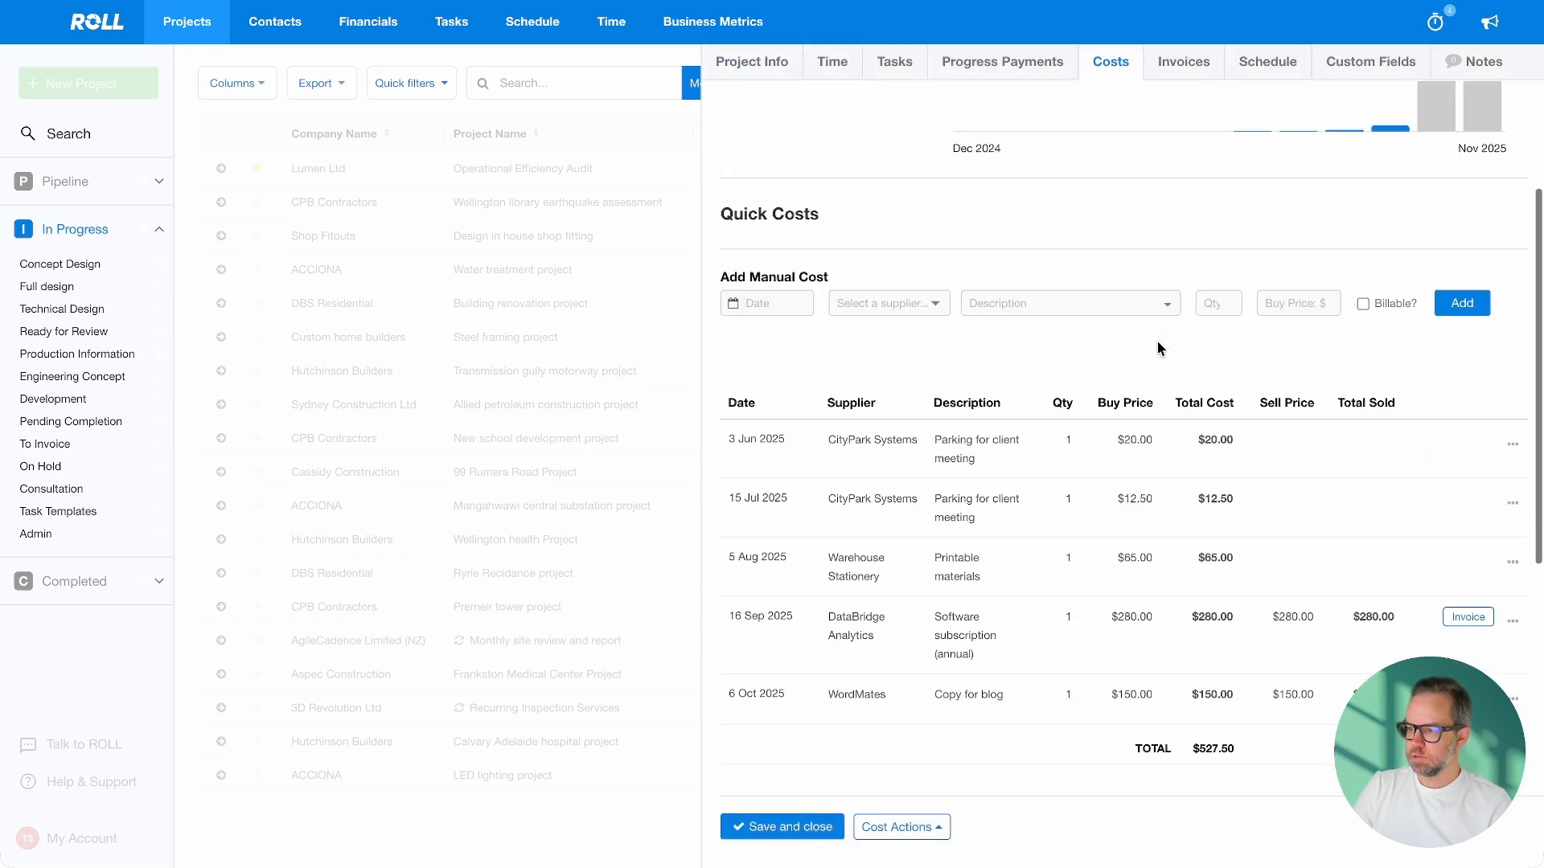
scroll(1158, 352, "down", 1)
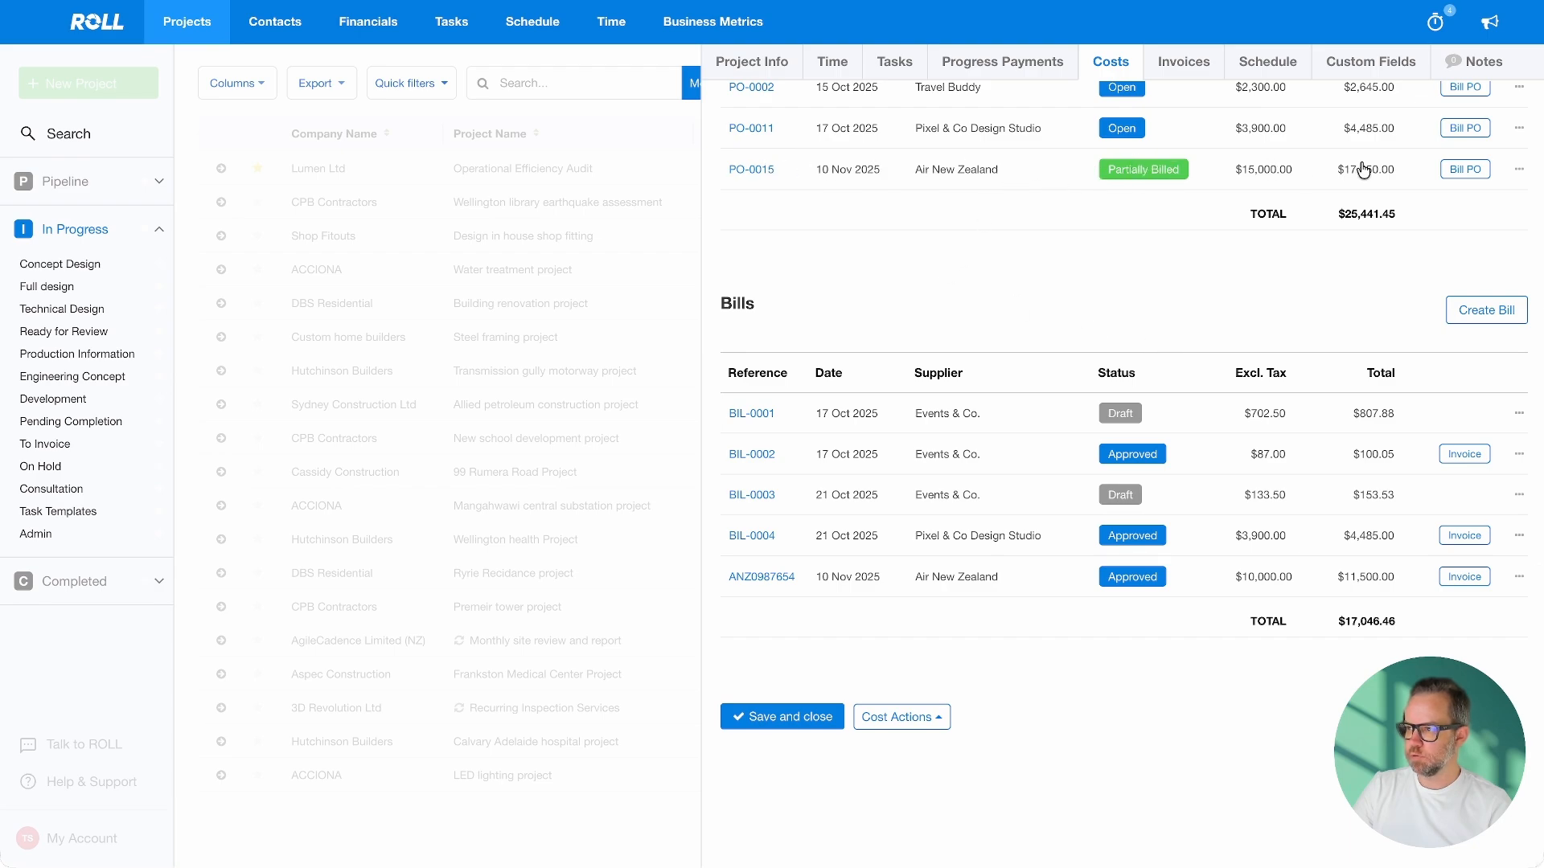
Cancel creating a bill from PO-0015 and open approved bill ANZ0987654 instead
left_click(1478, 170)
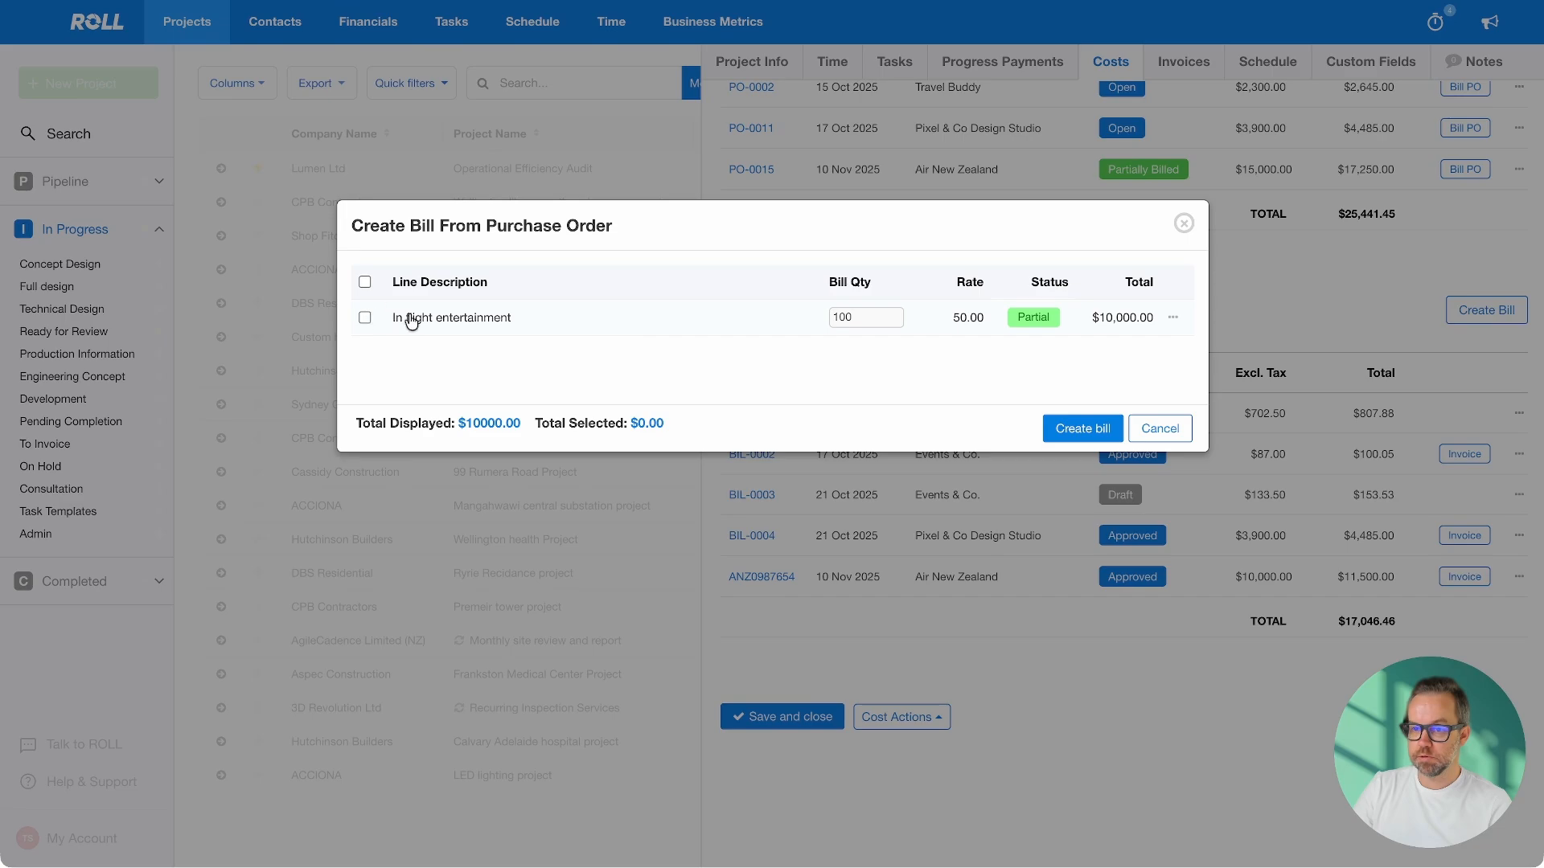
left_click(1182, 435)
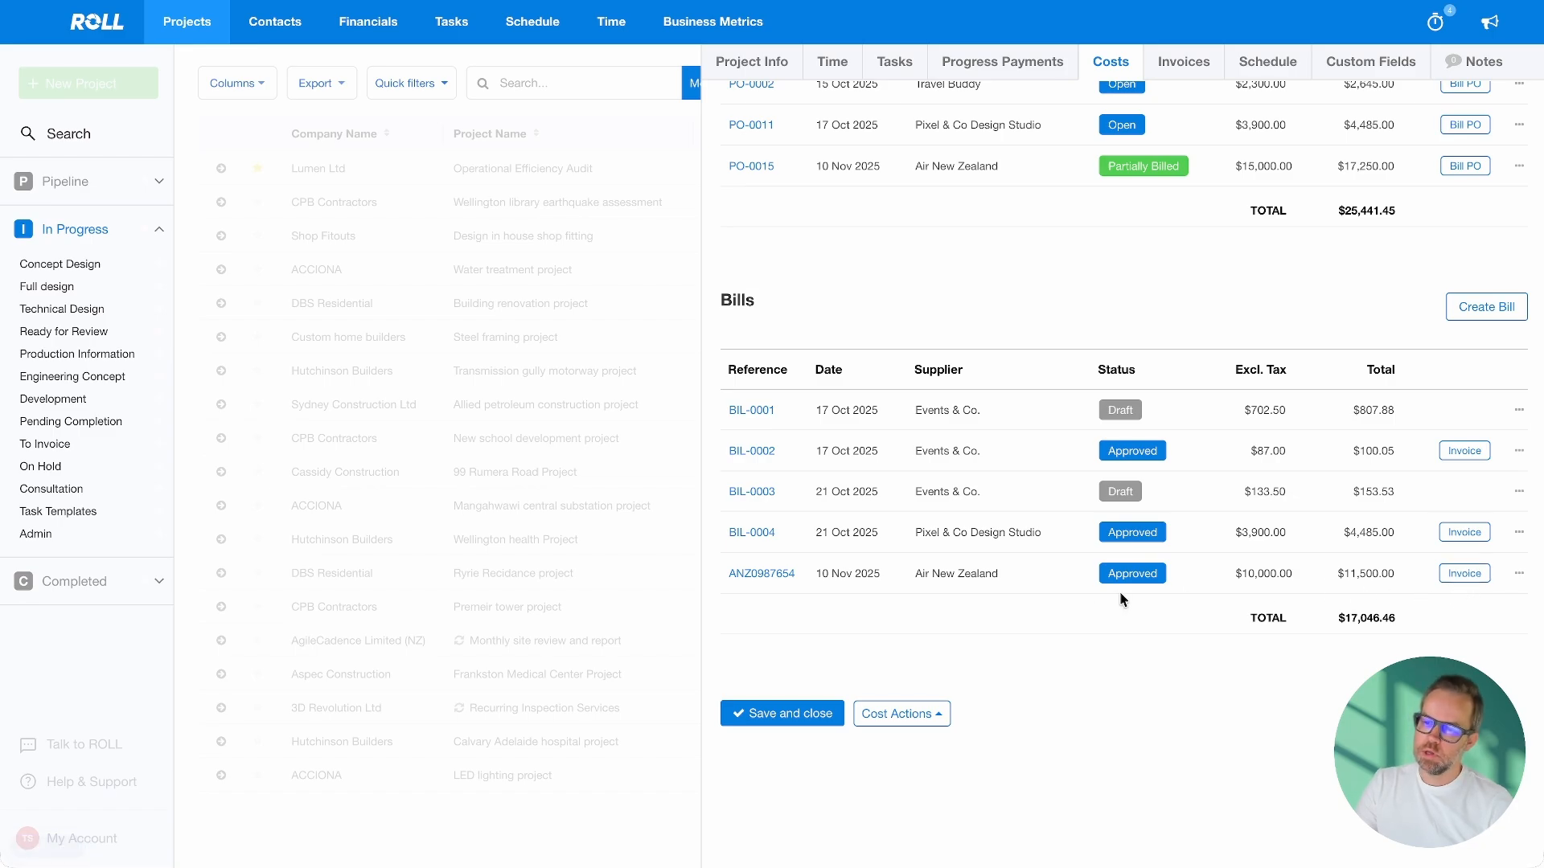
left_click(771, 575)
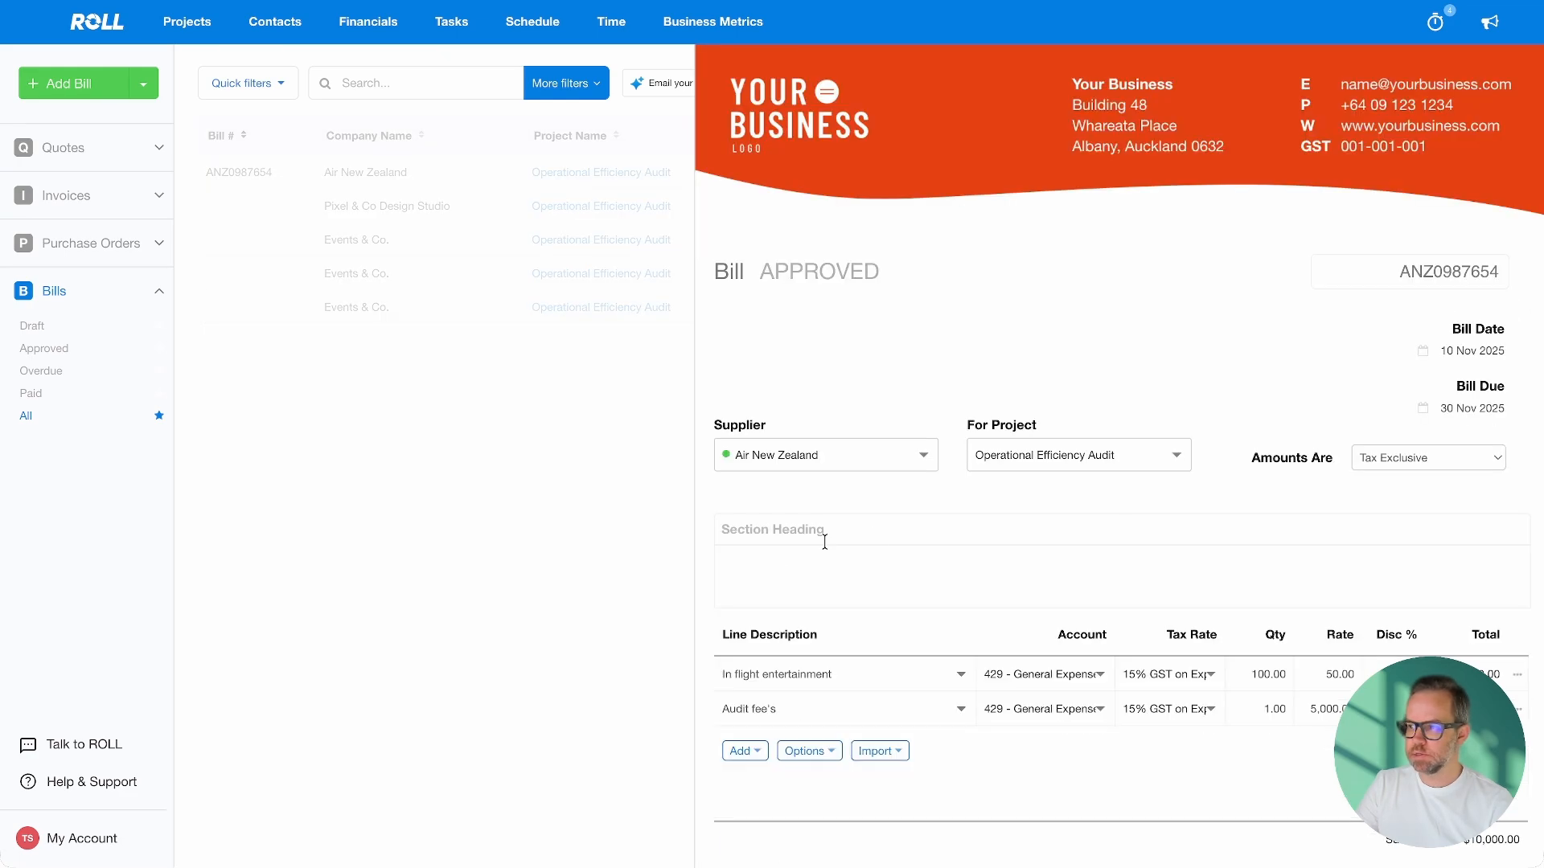
Choose Invoice this bill from the Actions menu to create a draft invoice to Lumen Ltd
scroll(1249, 505, "down", 6)
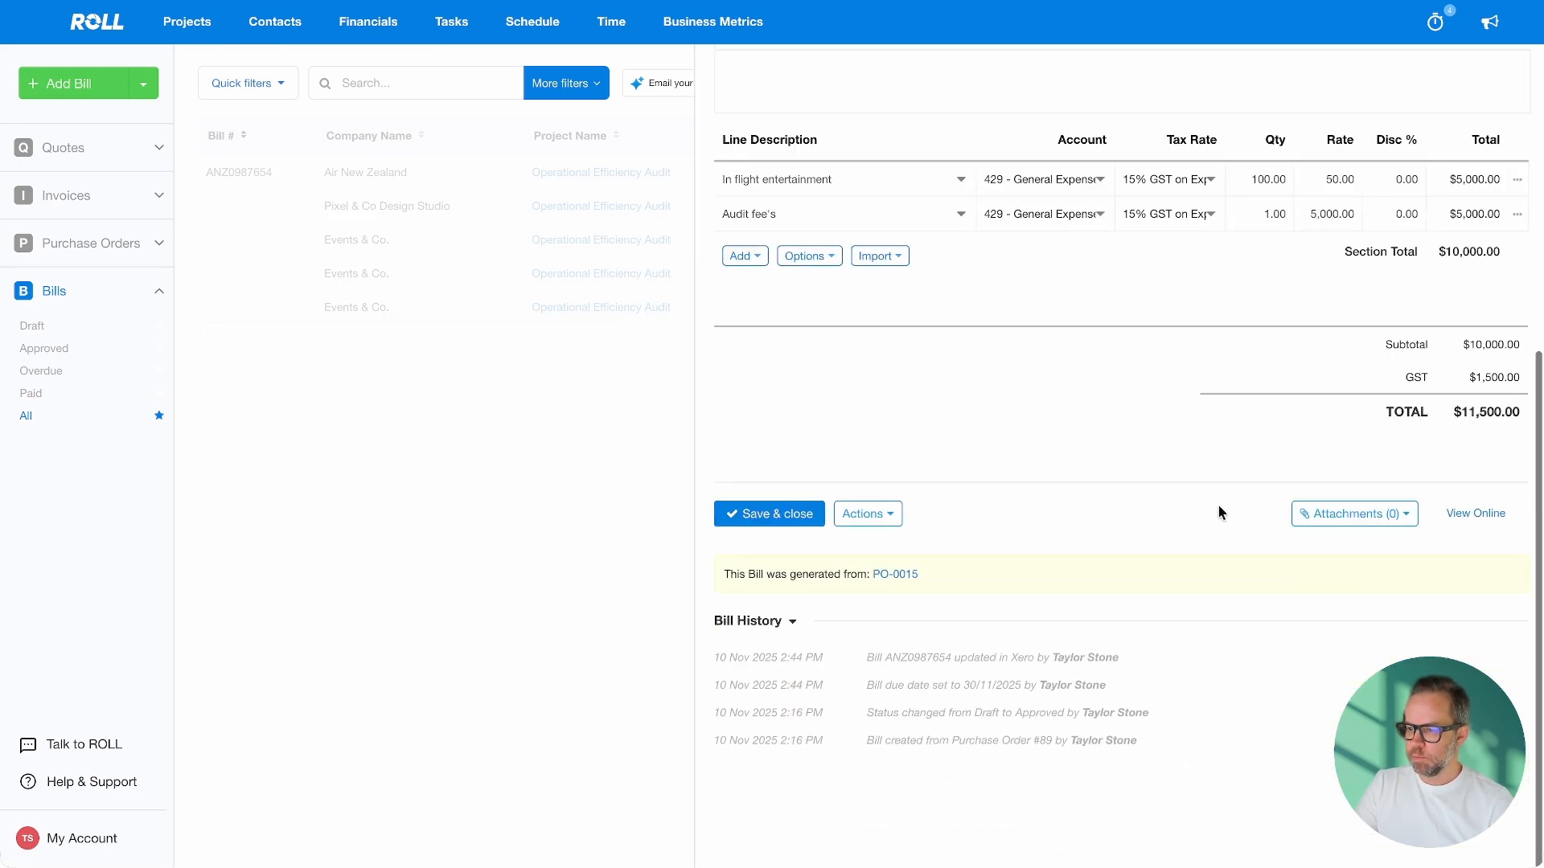
left_click(899, 516)
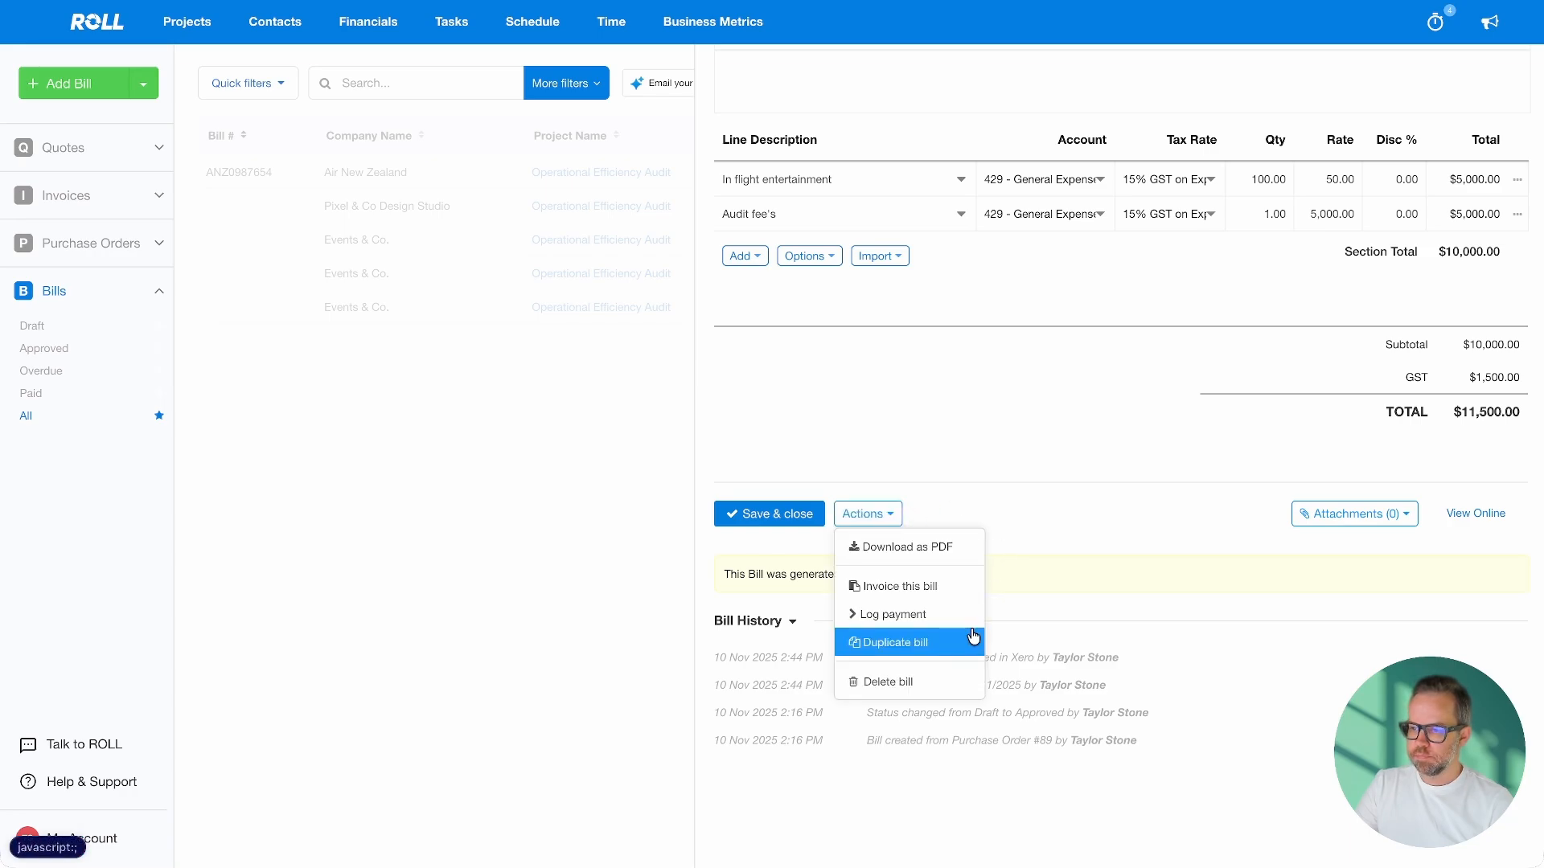
left_click(930, 590)
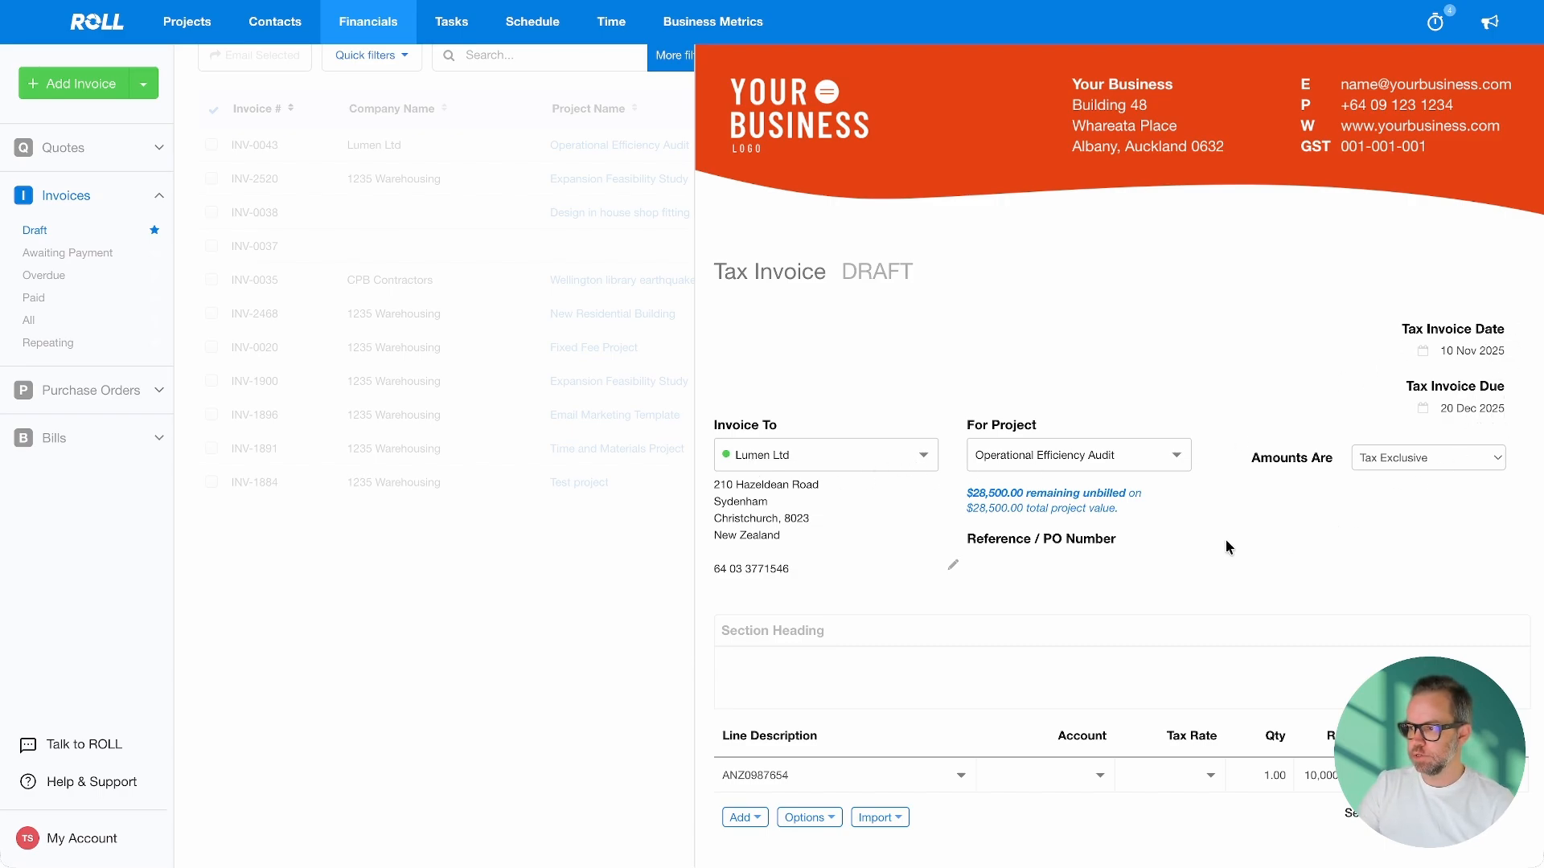
Change the invoice line description to 'In flight entertainment 50% plus audit fee'
scroll(1226, 542, "down", 3)
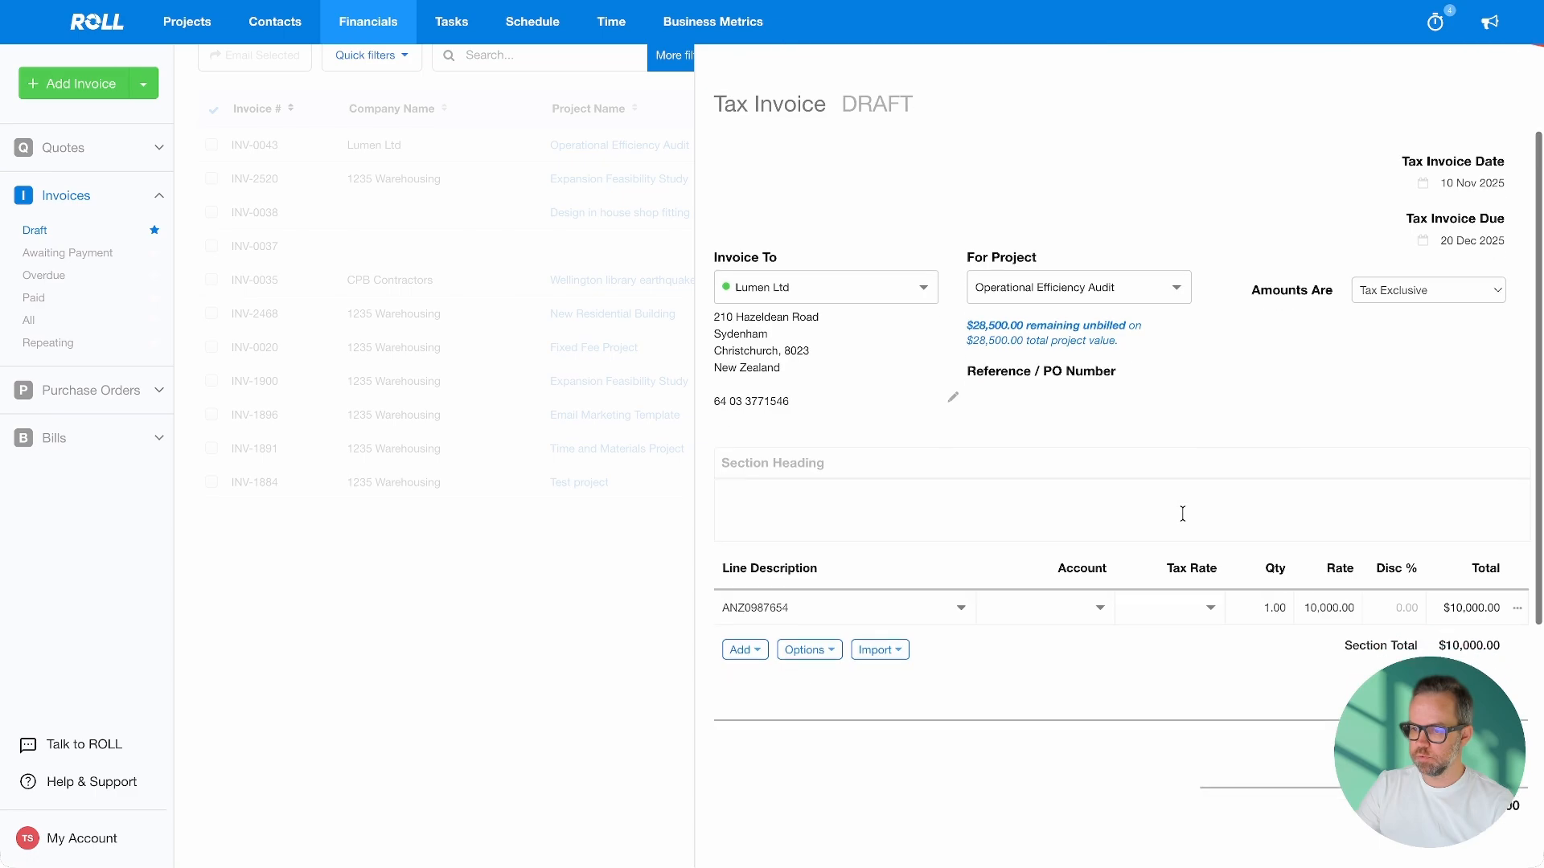
left_click(809, 607)
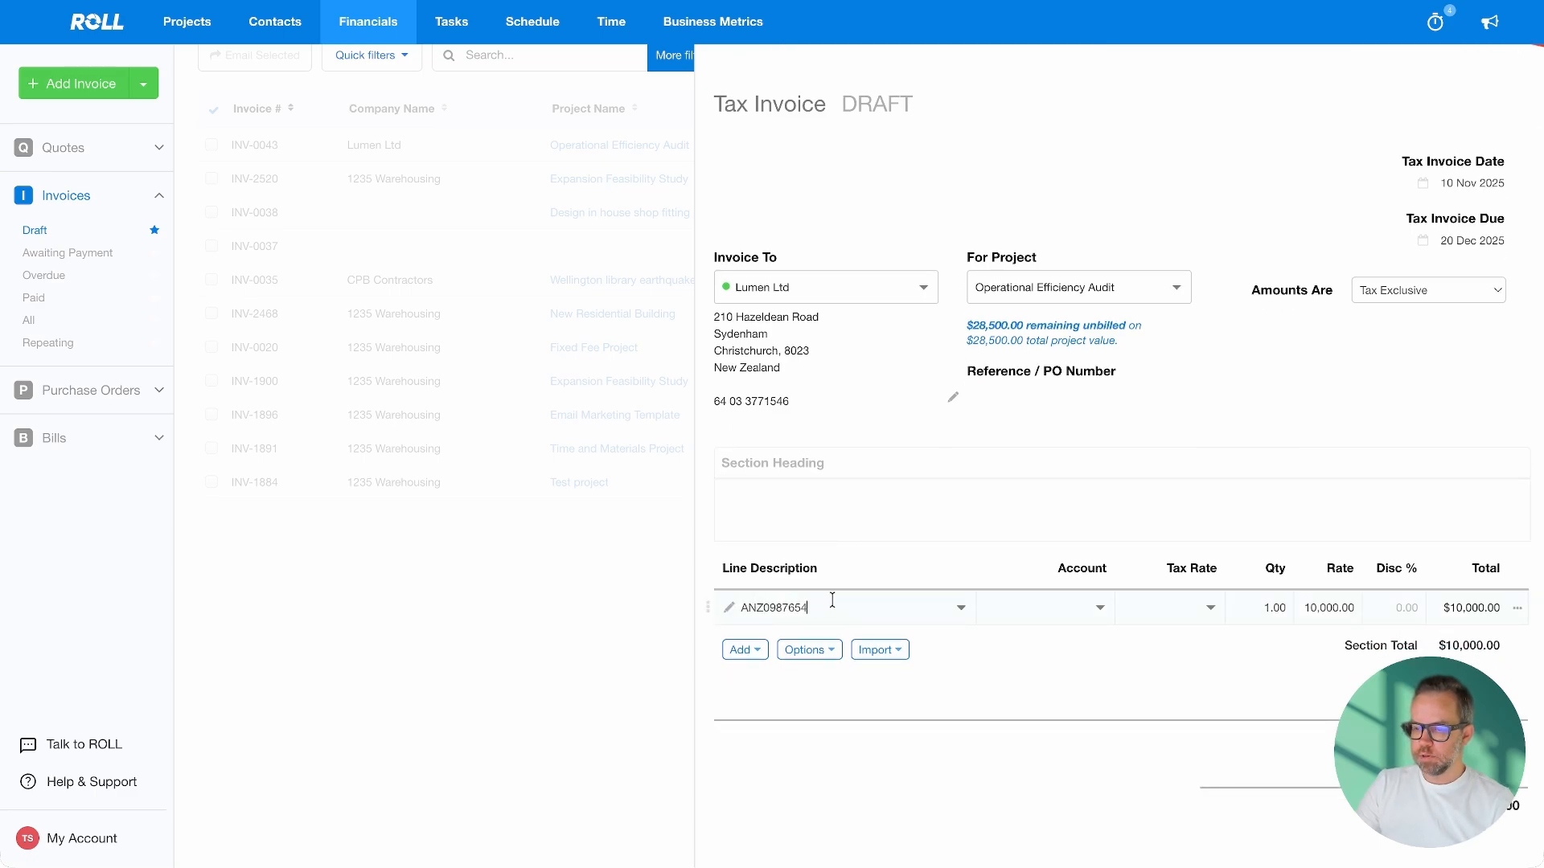
type("-")
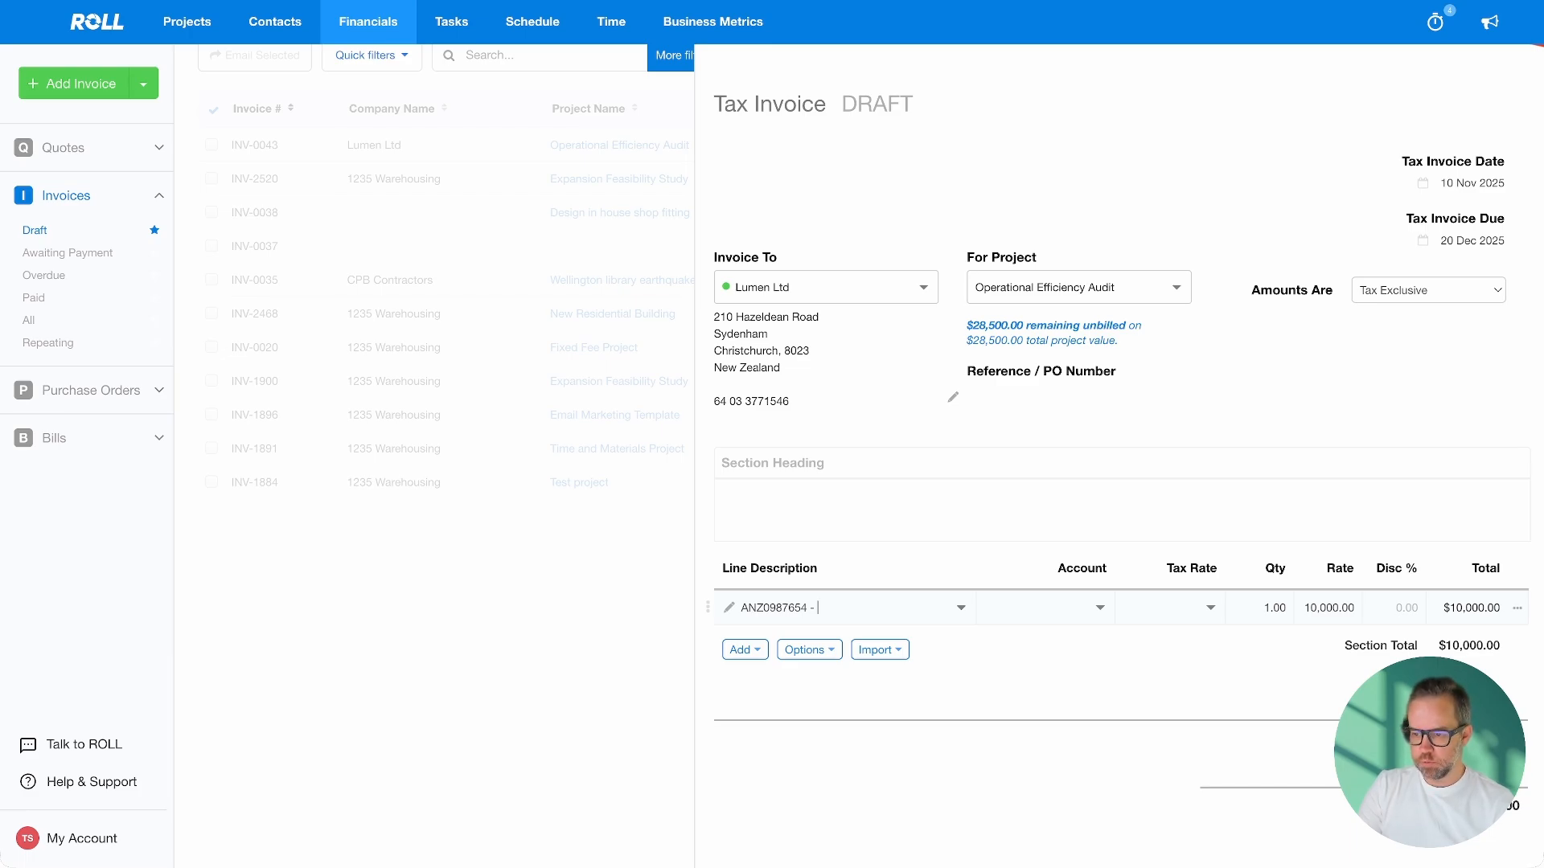
type("In flig")
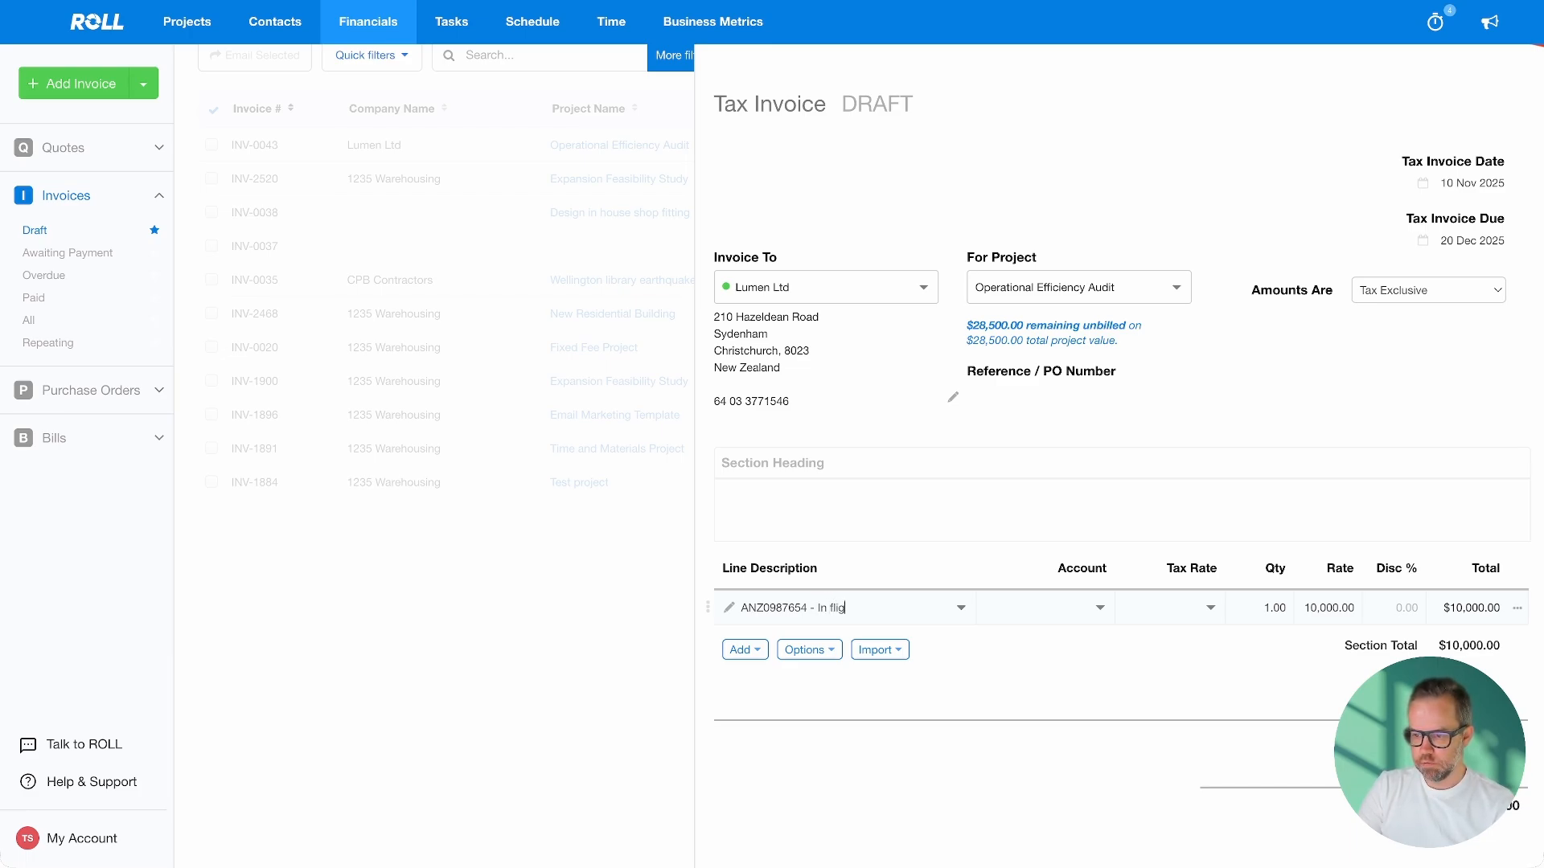
type("ht entertain")
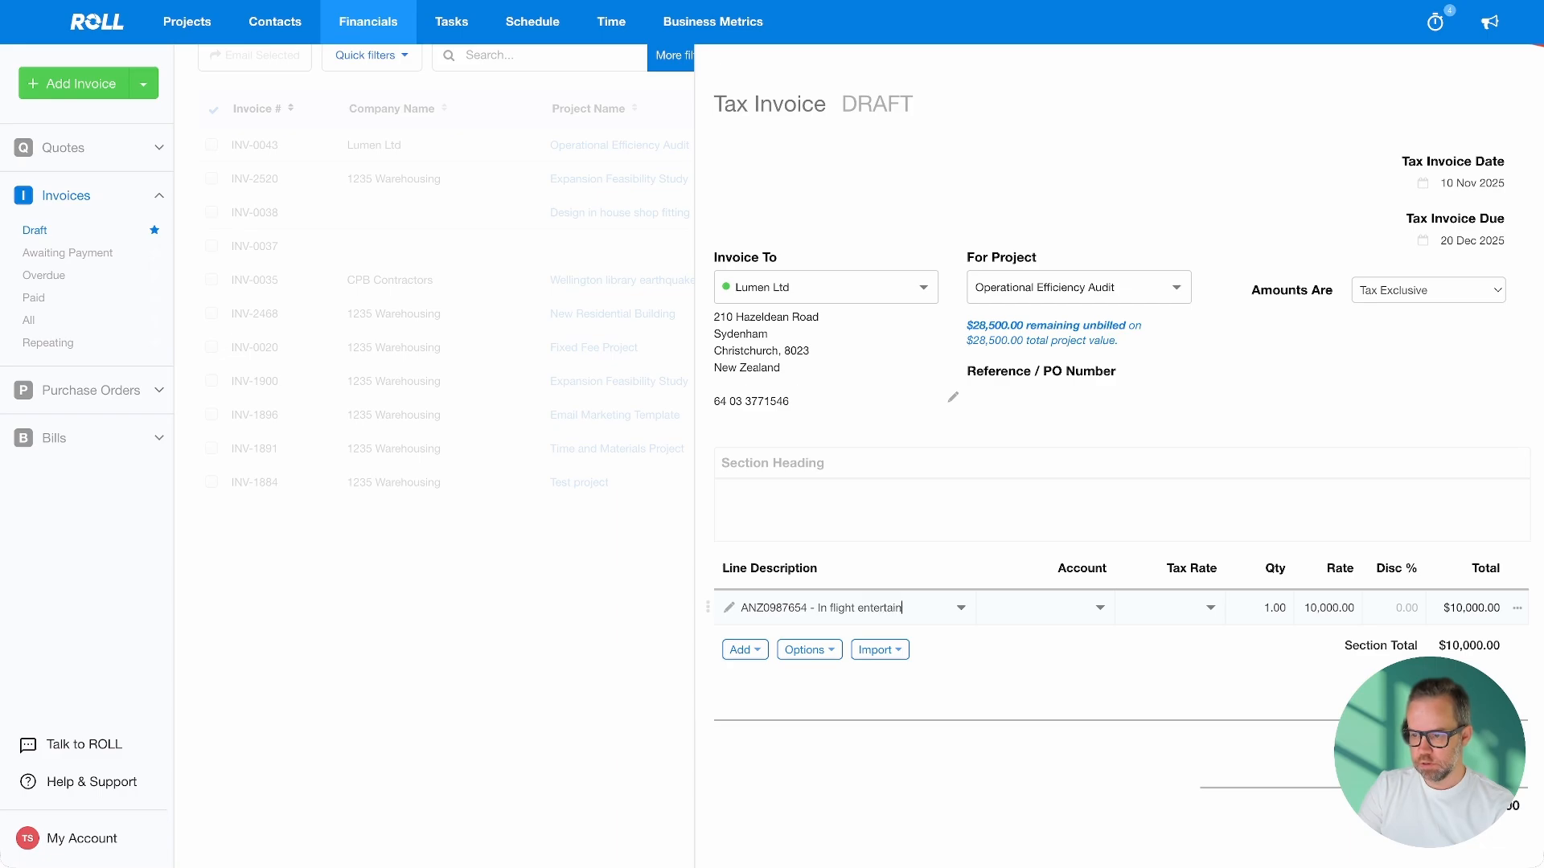
type("ment 50")
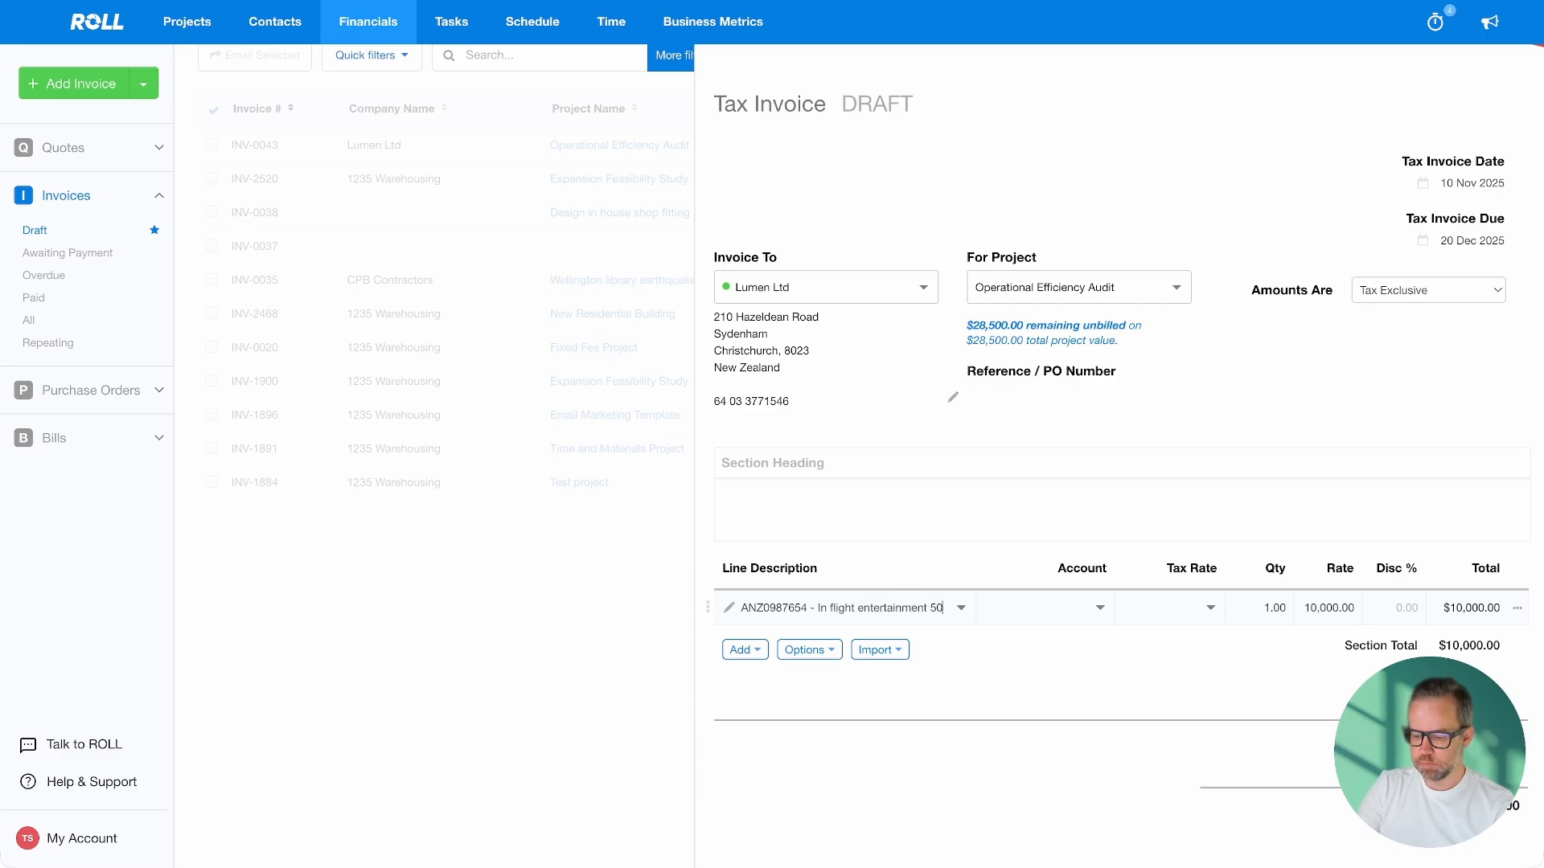
type("% plus")
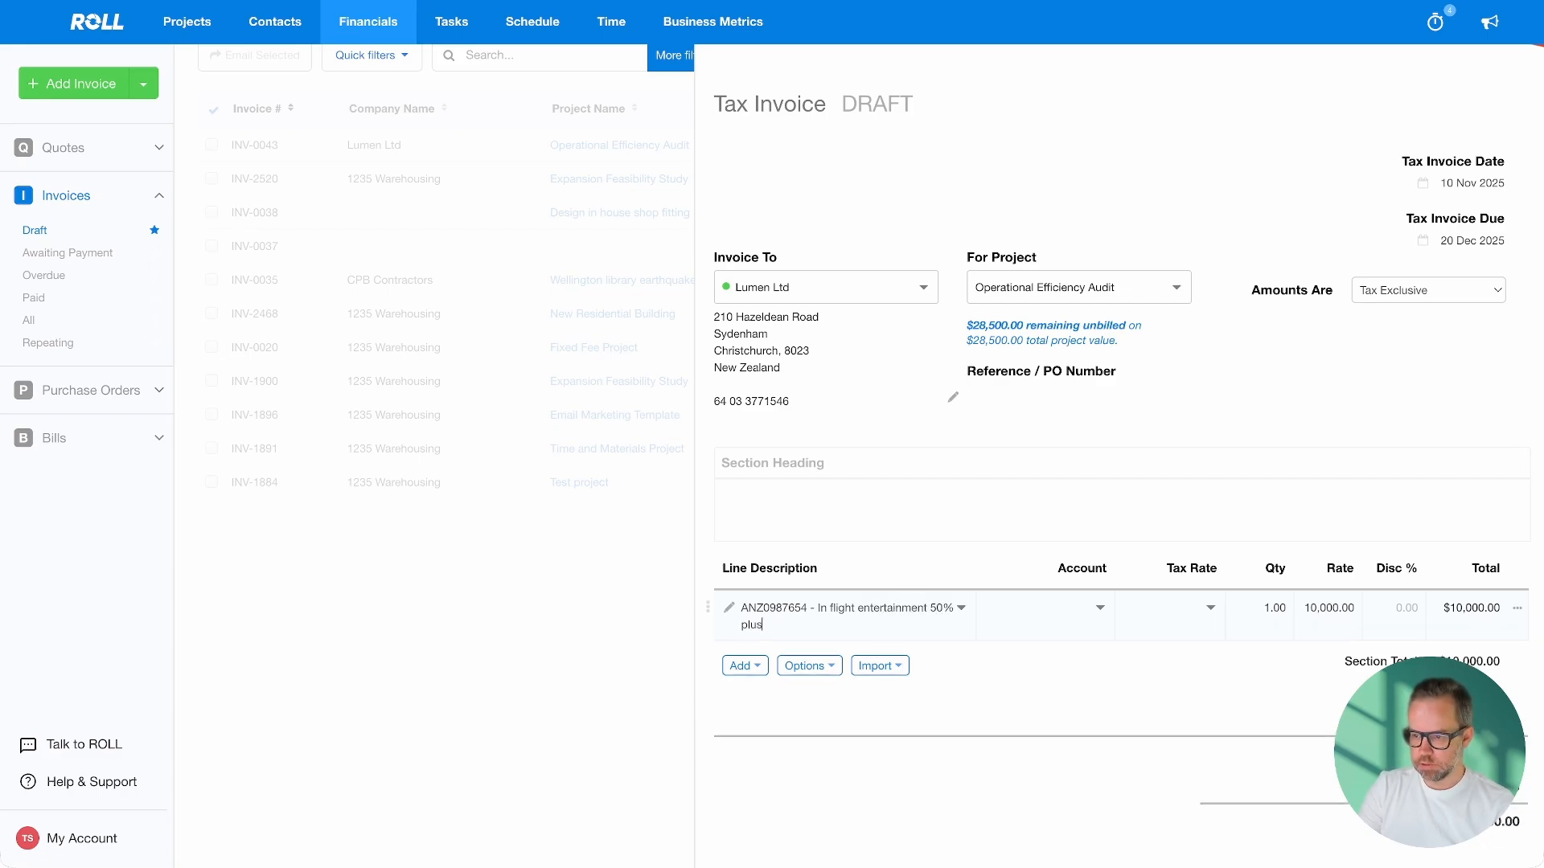
type(" audit fee")
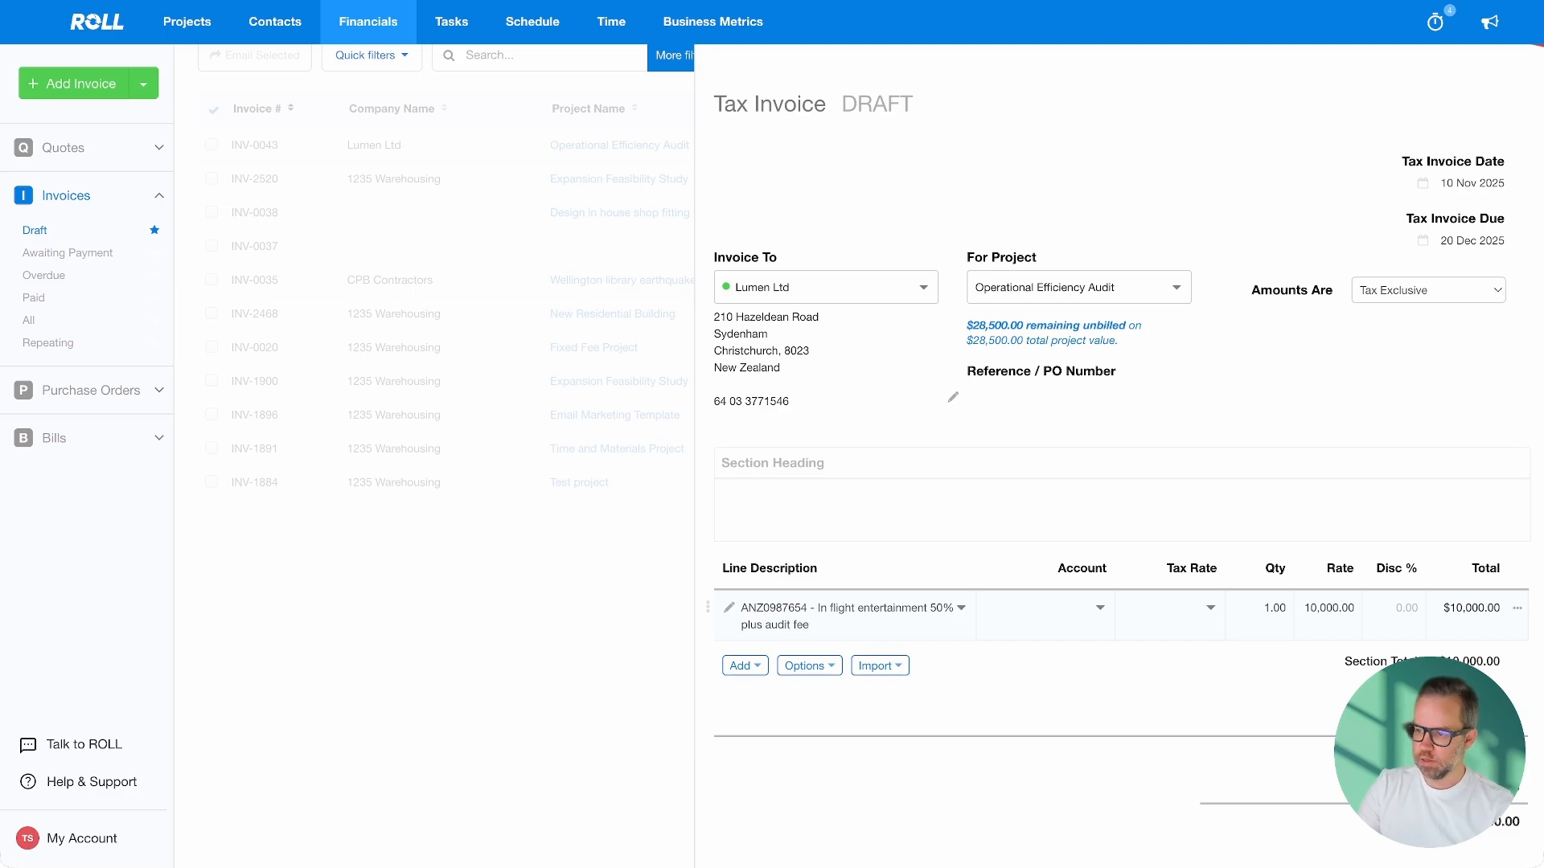
Code the line to 200 - Sales and save and close invoice INV-2630
left_click(1095, 605)
left_click(1058, 666)
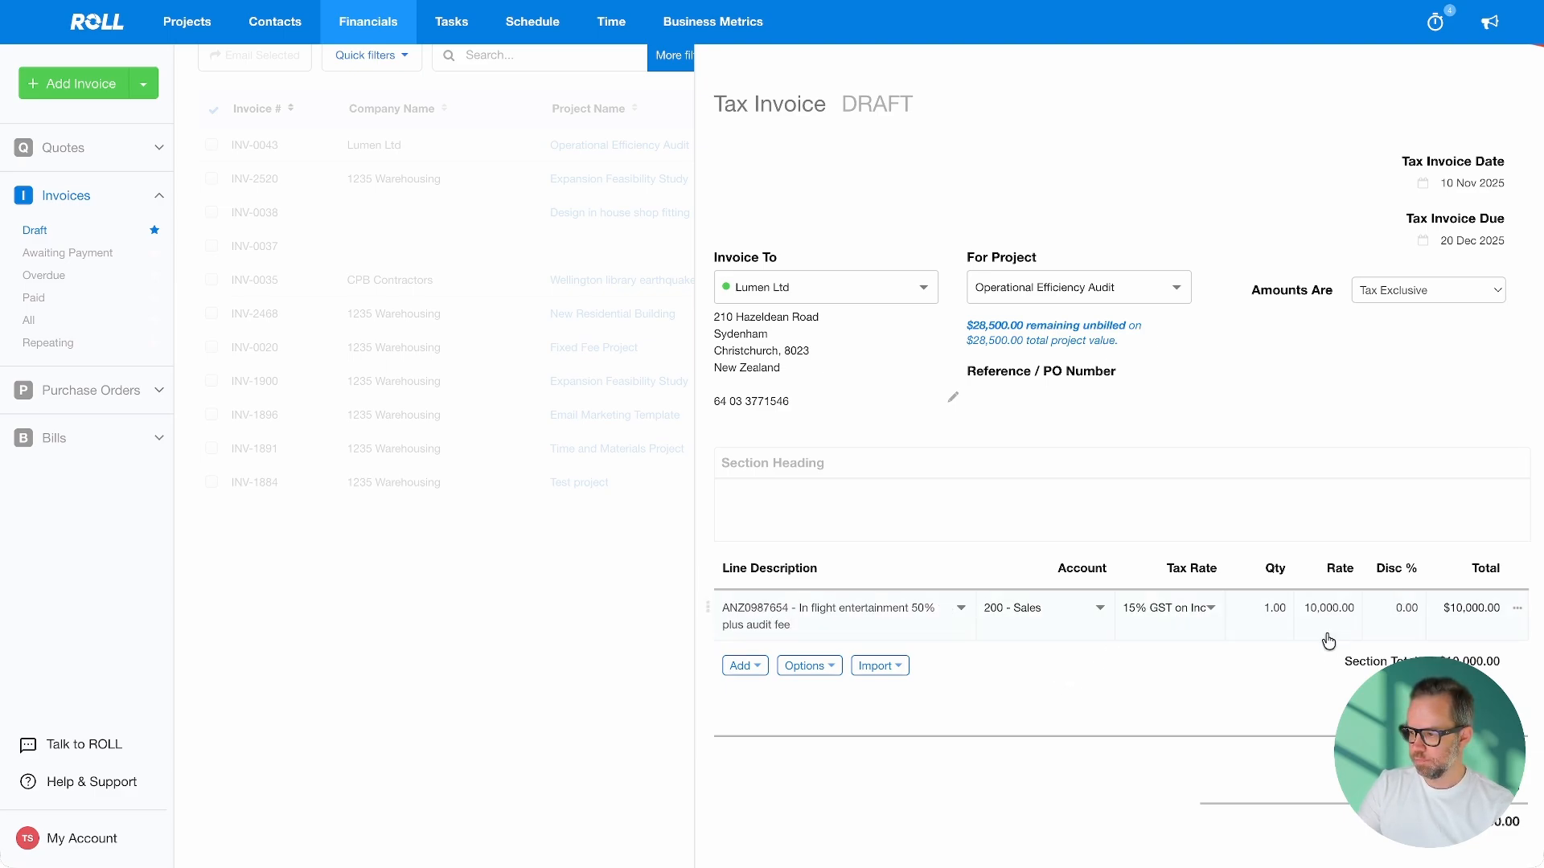
scroll(1328, 641, "down", 5)
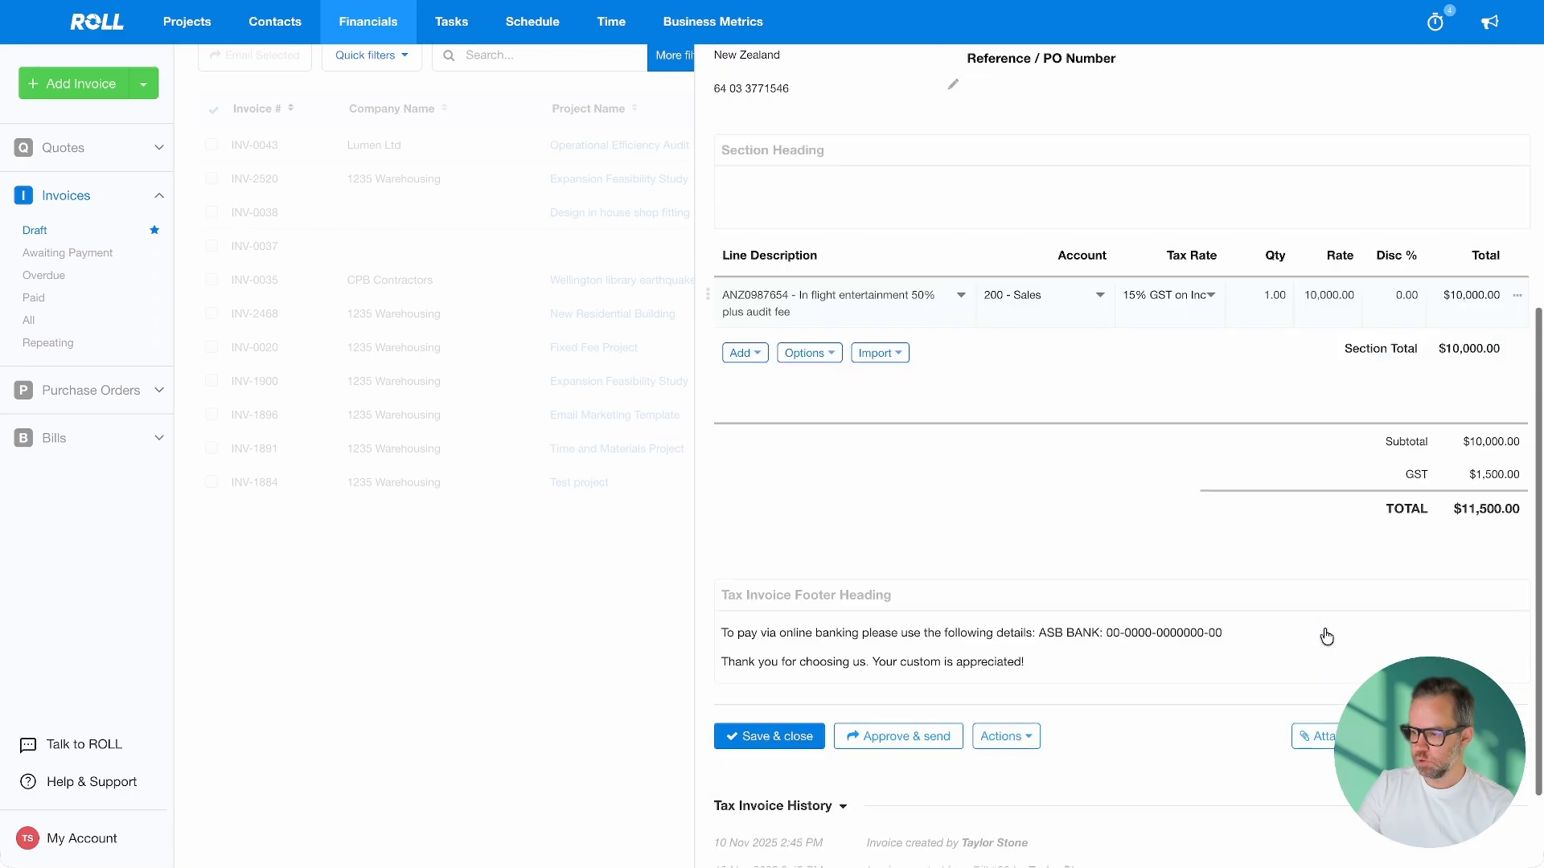
scroll(1327, 637, "down", 2)
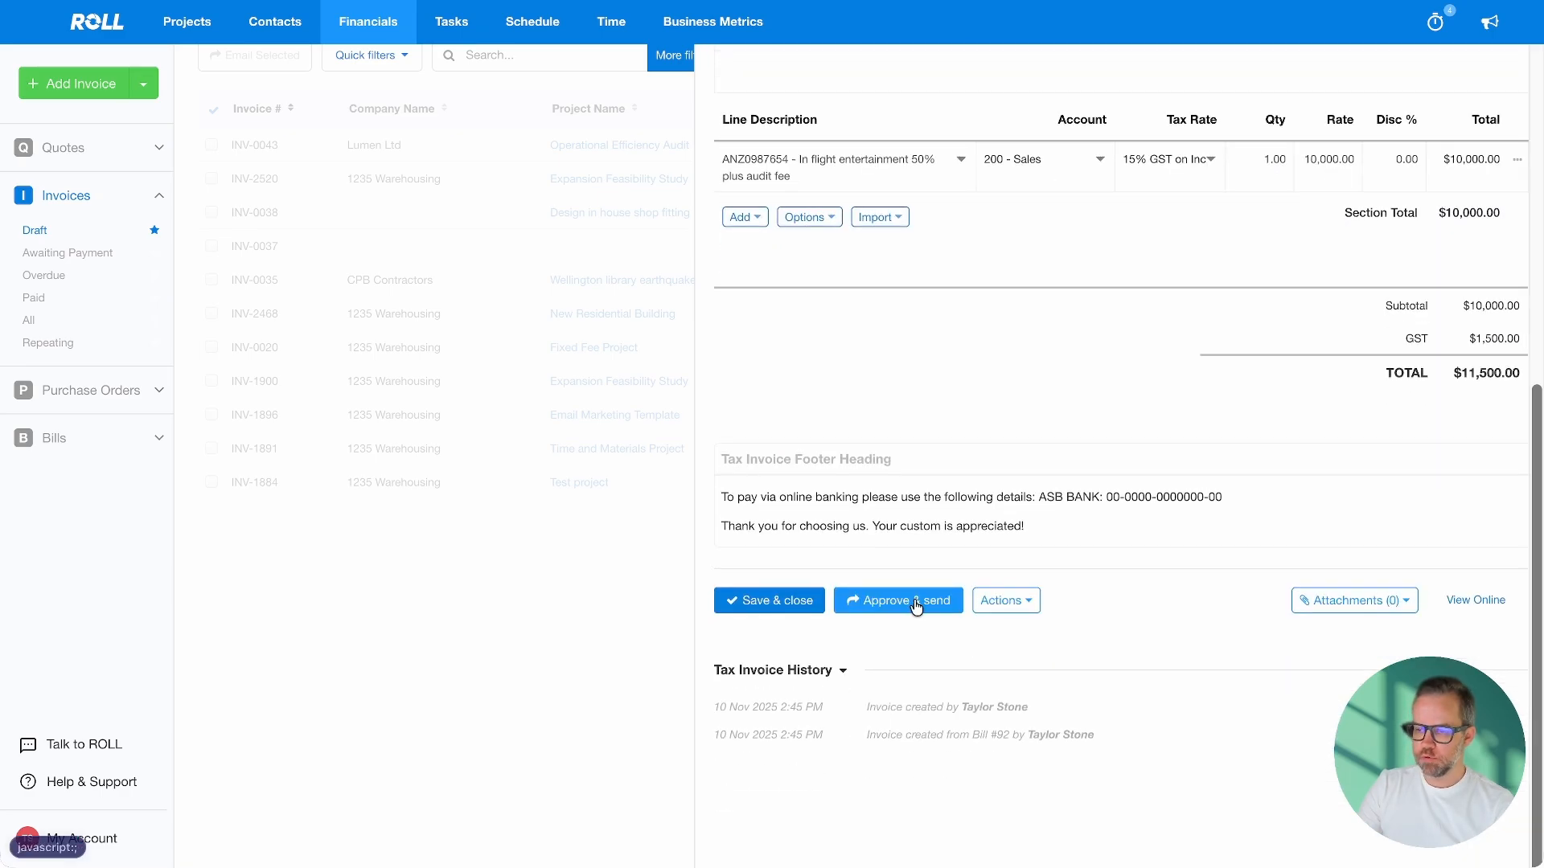
left_click(784, 609)
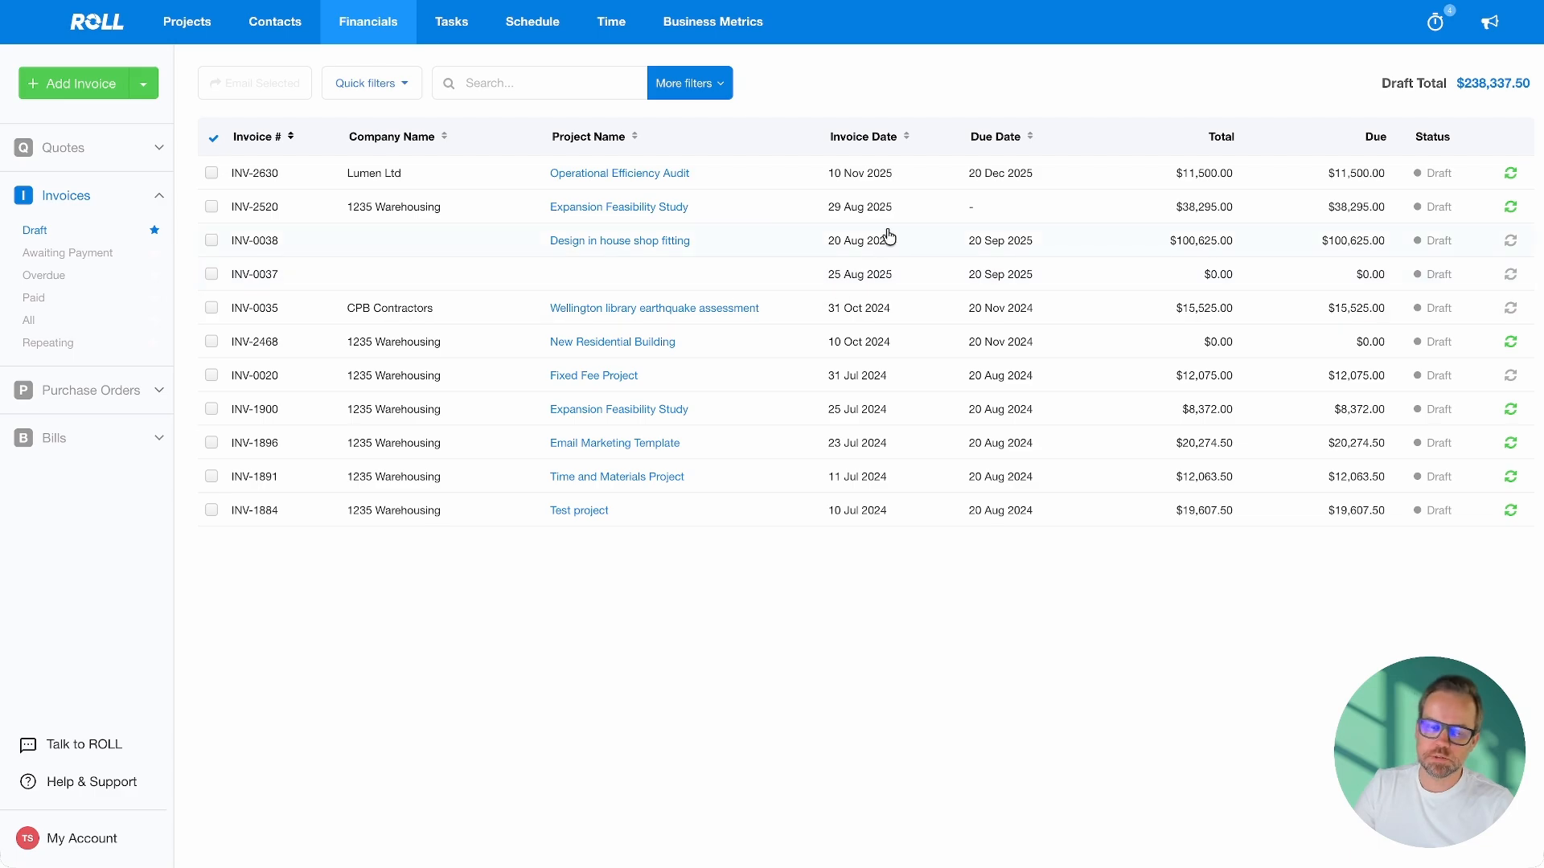
Open the Draft bills list from the Bills sidebar item
left_click(54, 439)
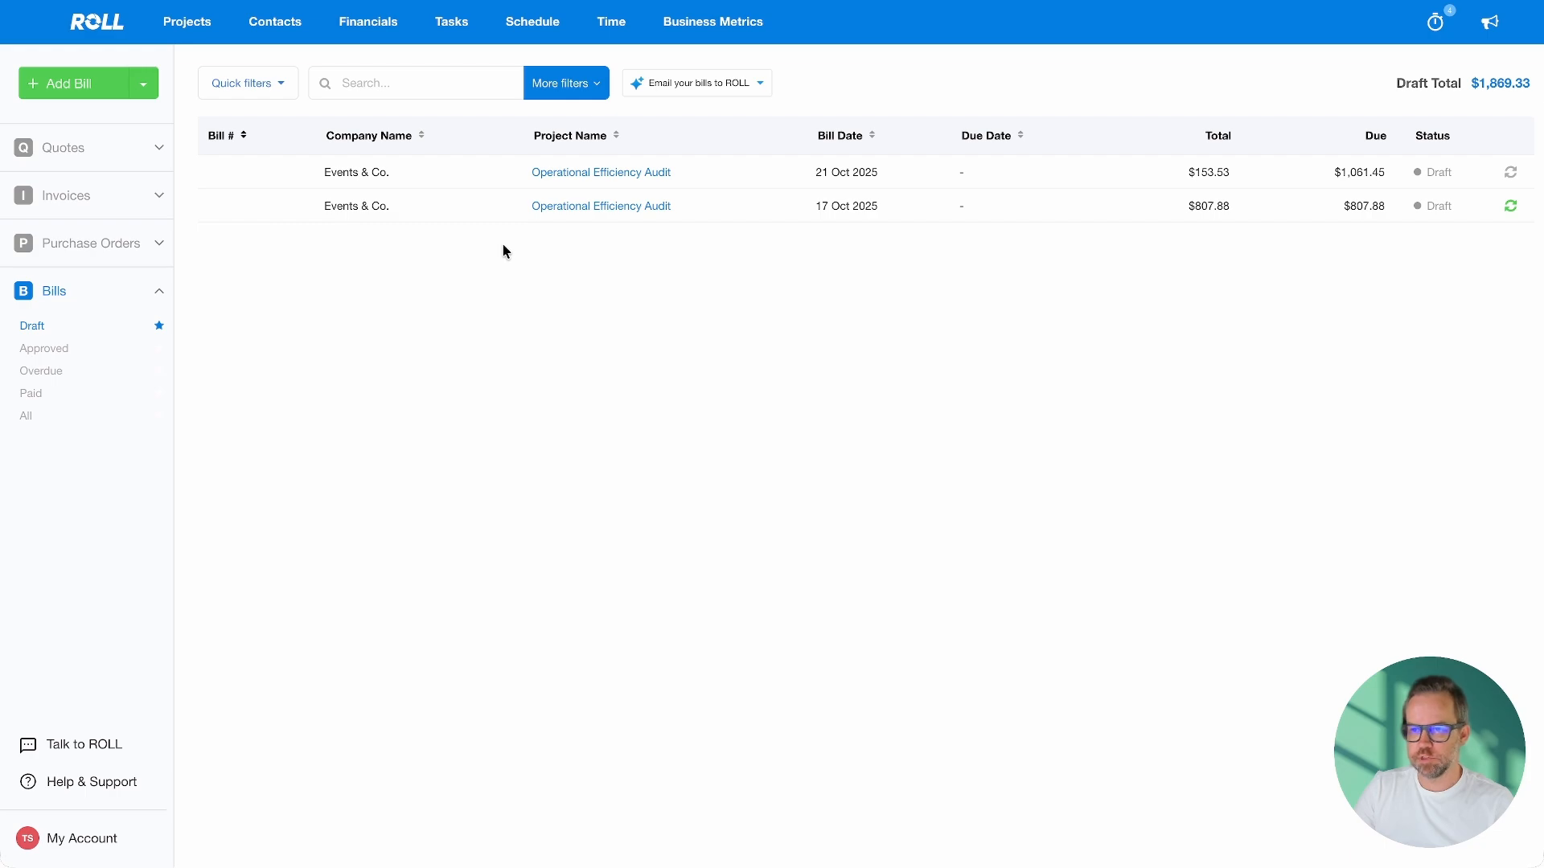
Copy the bill-forwarding address from the 'Email your bills to ROLL' dropdown
left_click(763, 85)
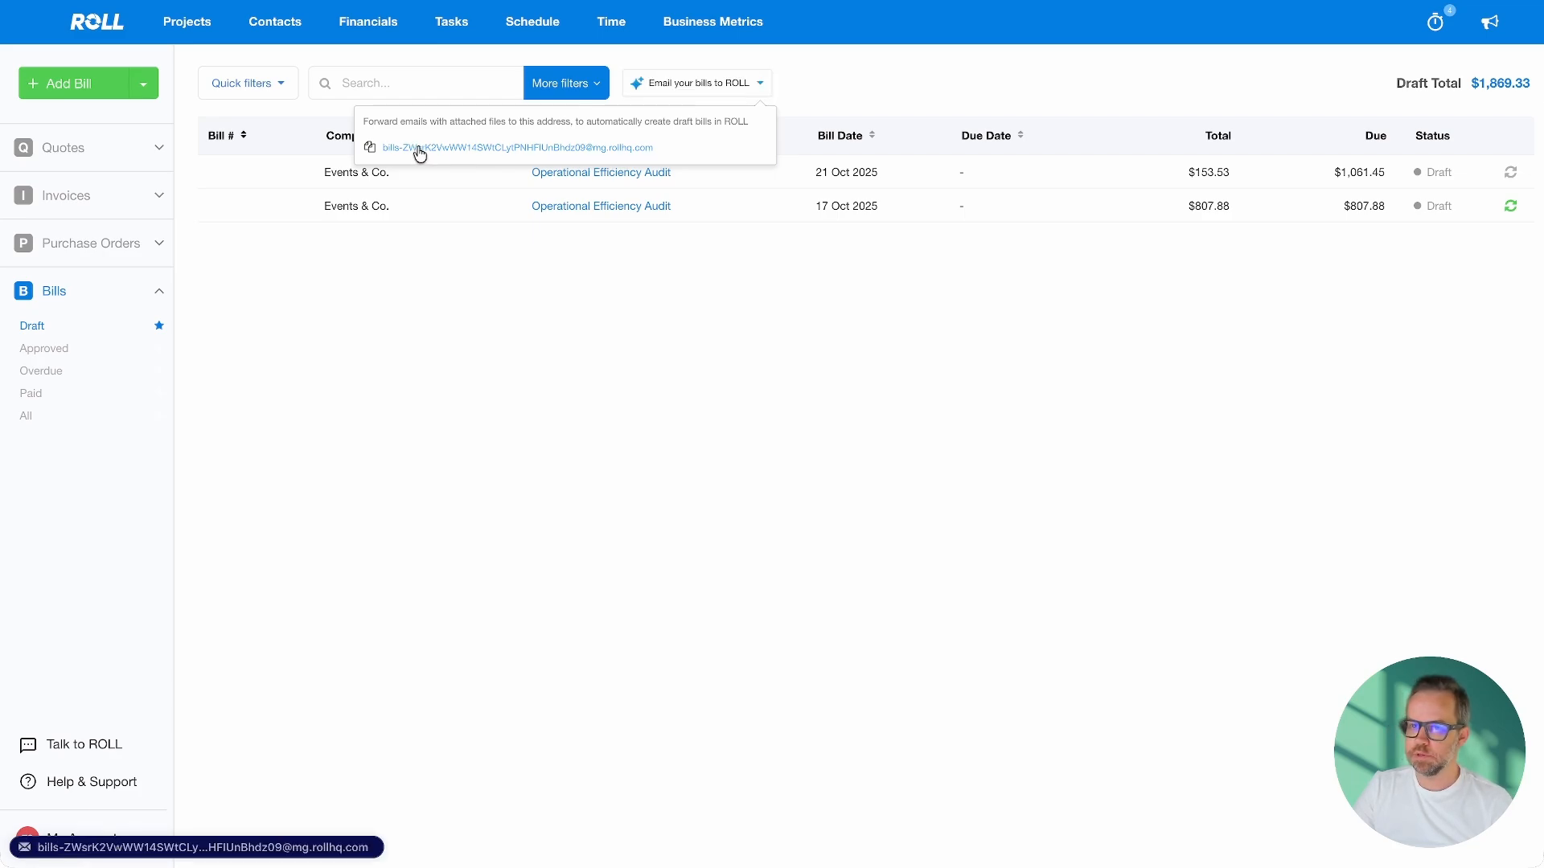
left_click(513, 151)
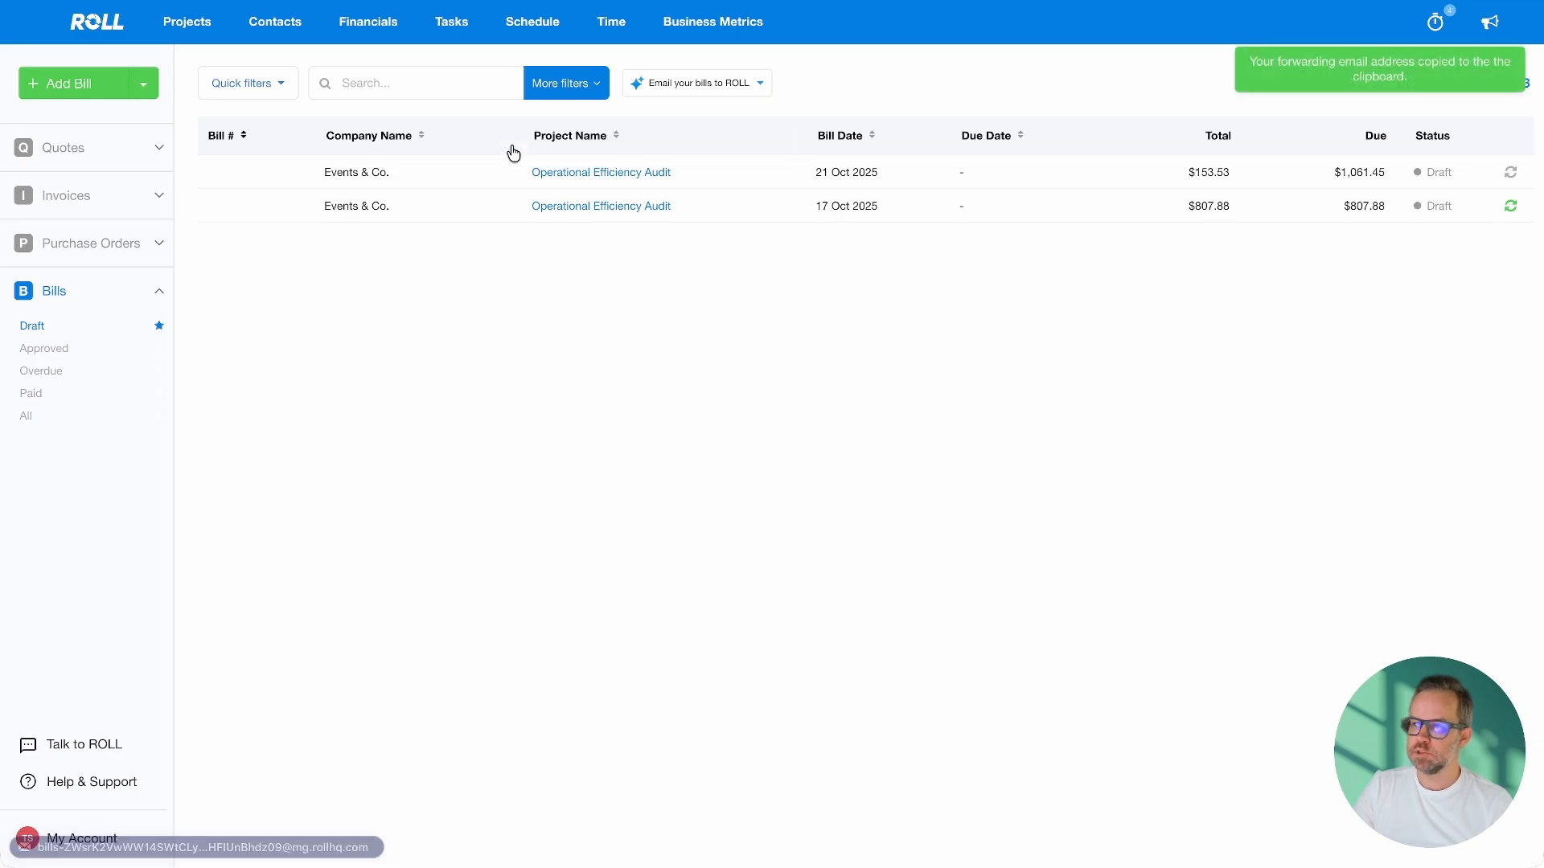